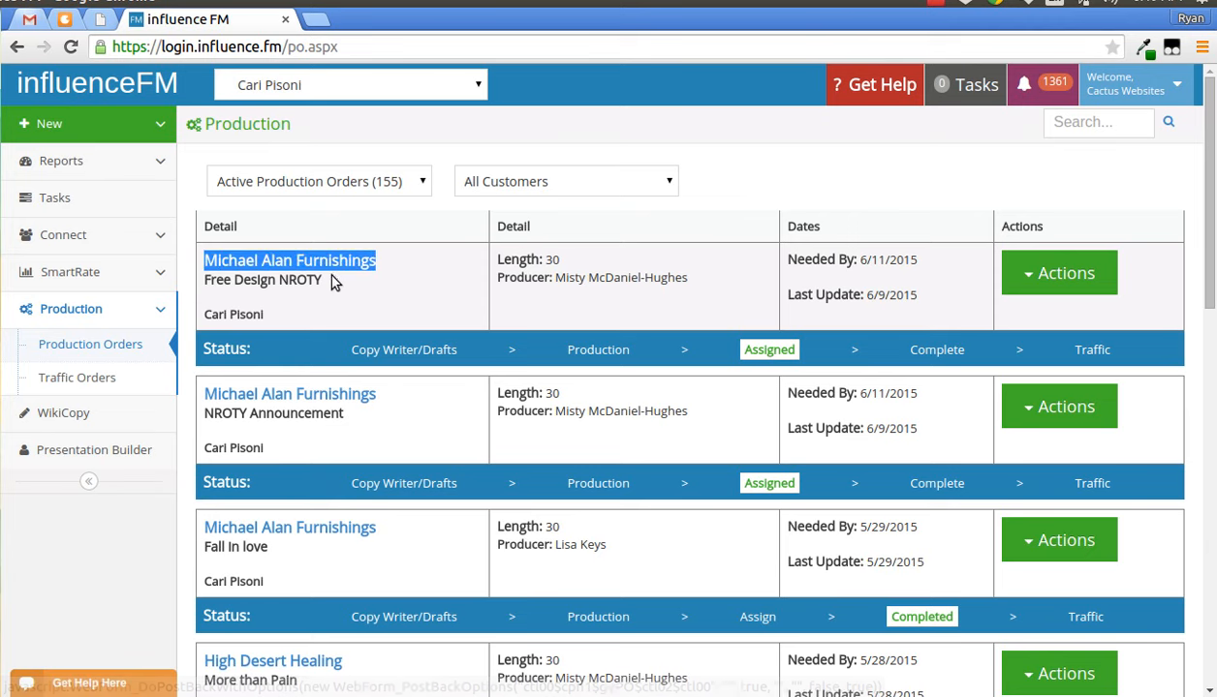
- Examine the first production order's customer, spot title, creator, length, producer, needed-by and last-update details
left_click_drag(329, 281, 203, 281)
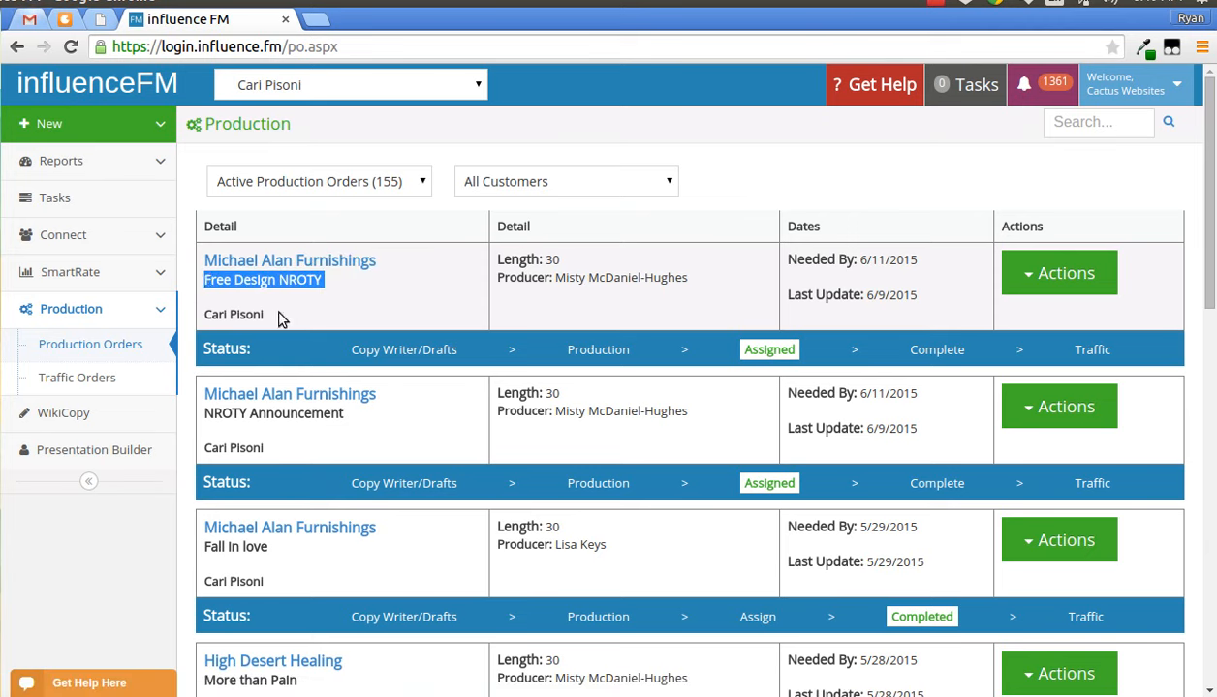
left_click_drag(280, 316, 206, 311)
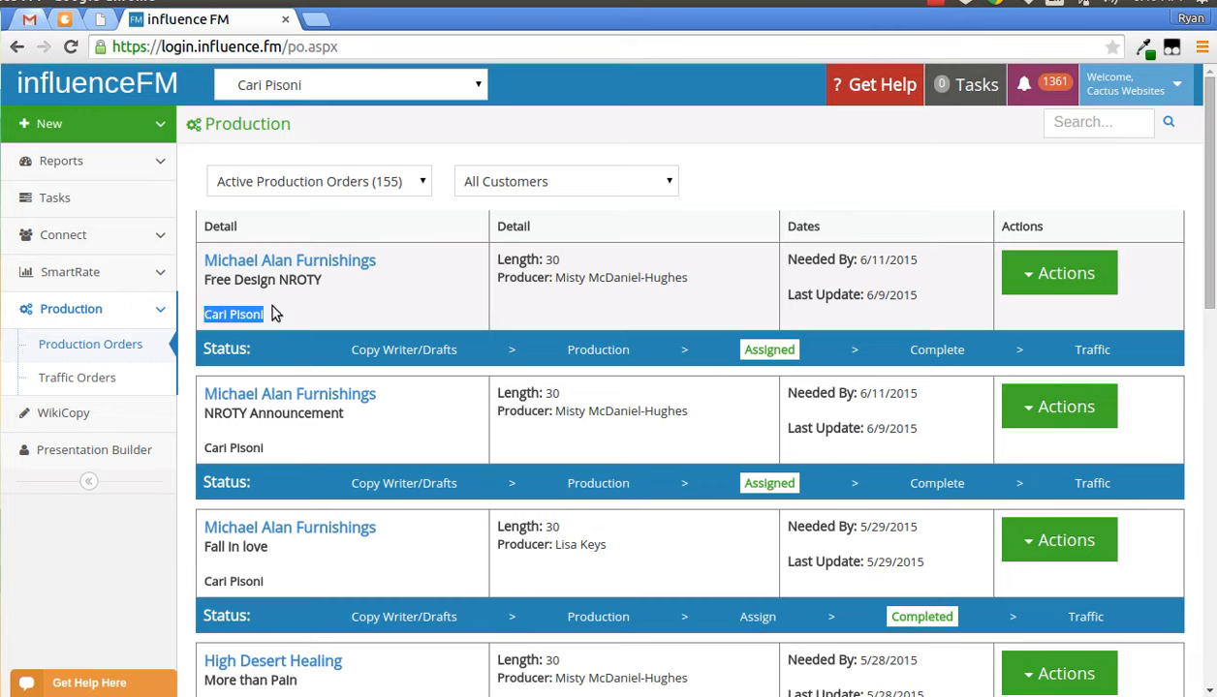
left_click_drag(562, 260, 497, 263)
left_click_drag(691, 280, 492, 282)
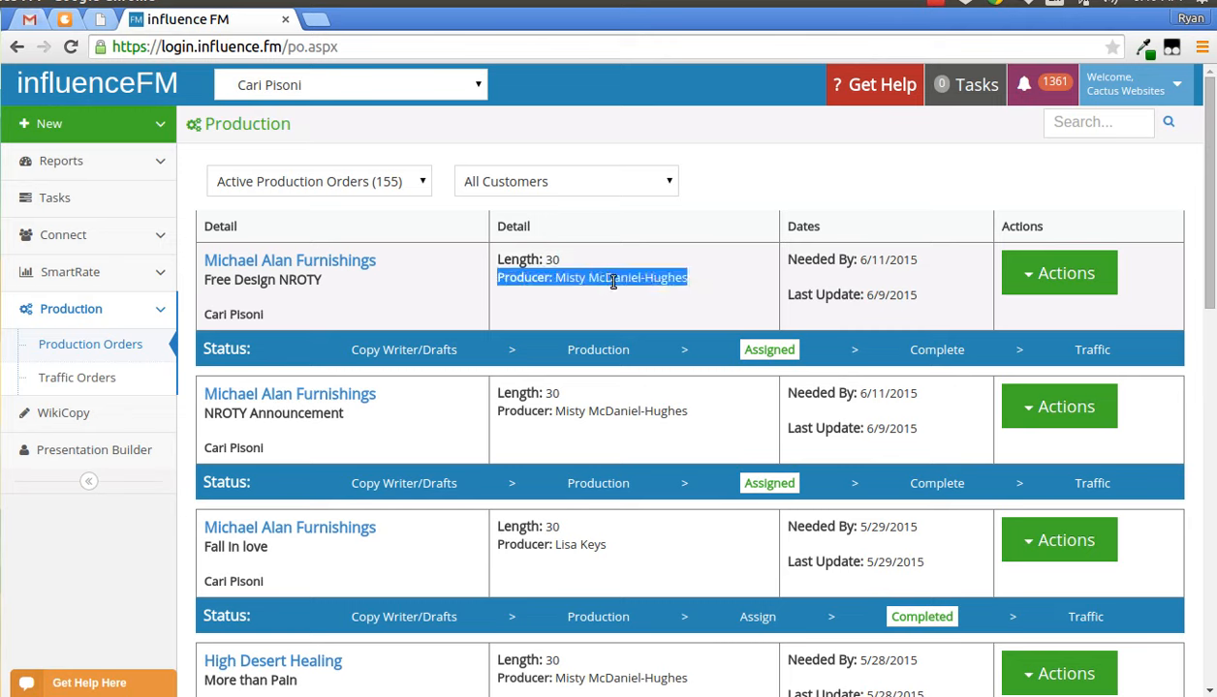
left_click_drag(915, 263, 784, 262)
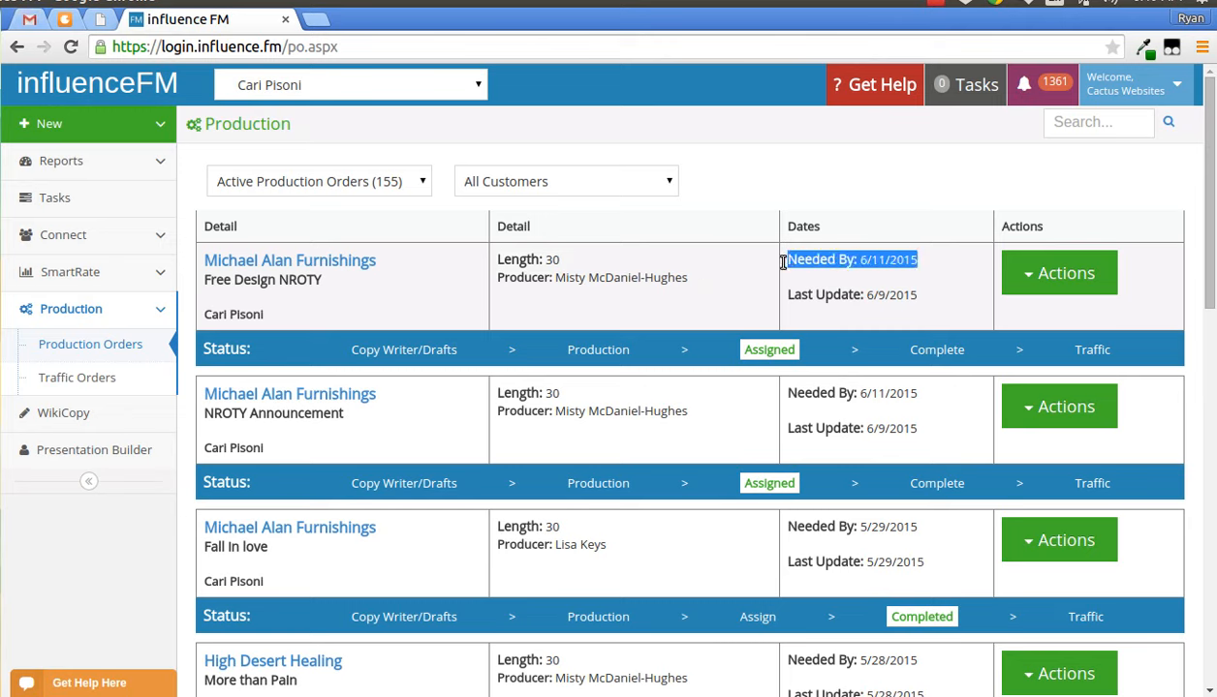
left_click_drag(921, 296, 785, 296)
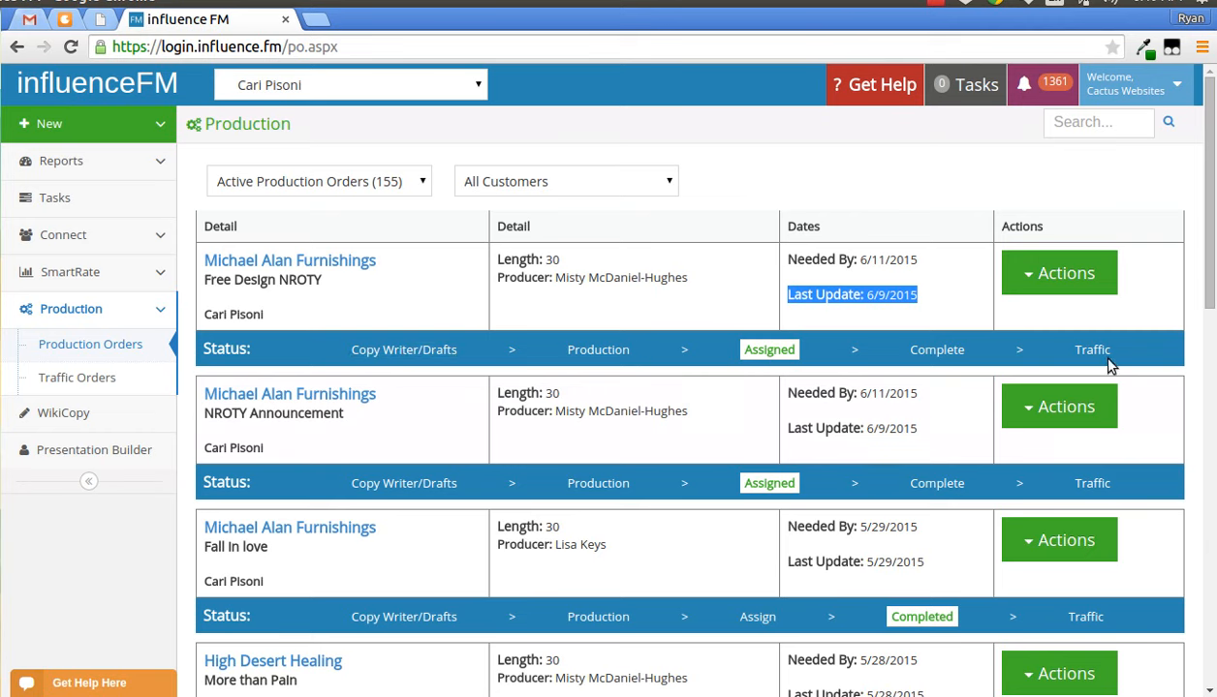
left_click(789, 186)
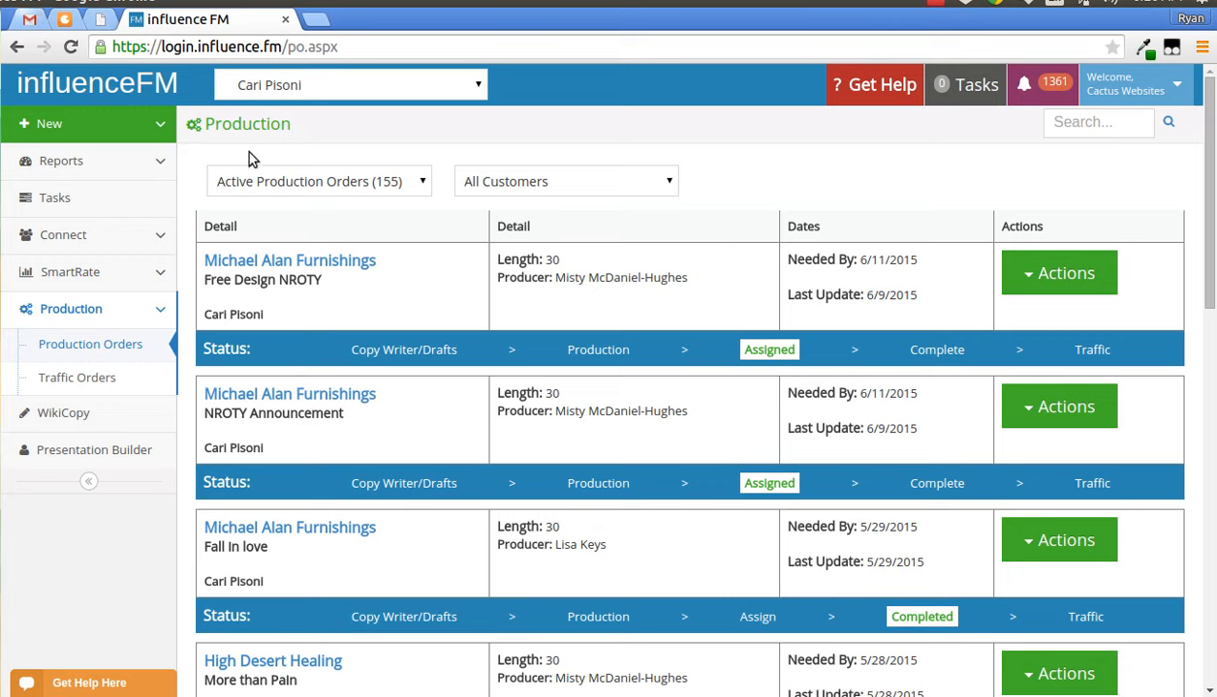
- Review the order status filter and customer filter options, keeping Active Production Orders (155) selected
left_click(371, 186)
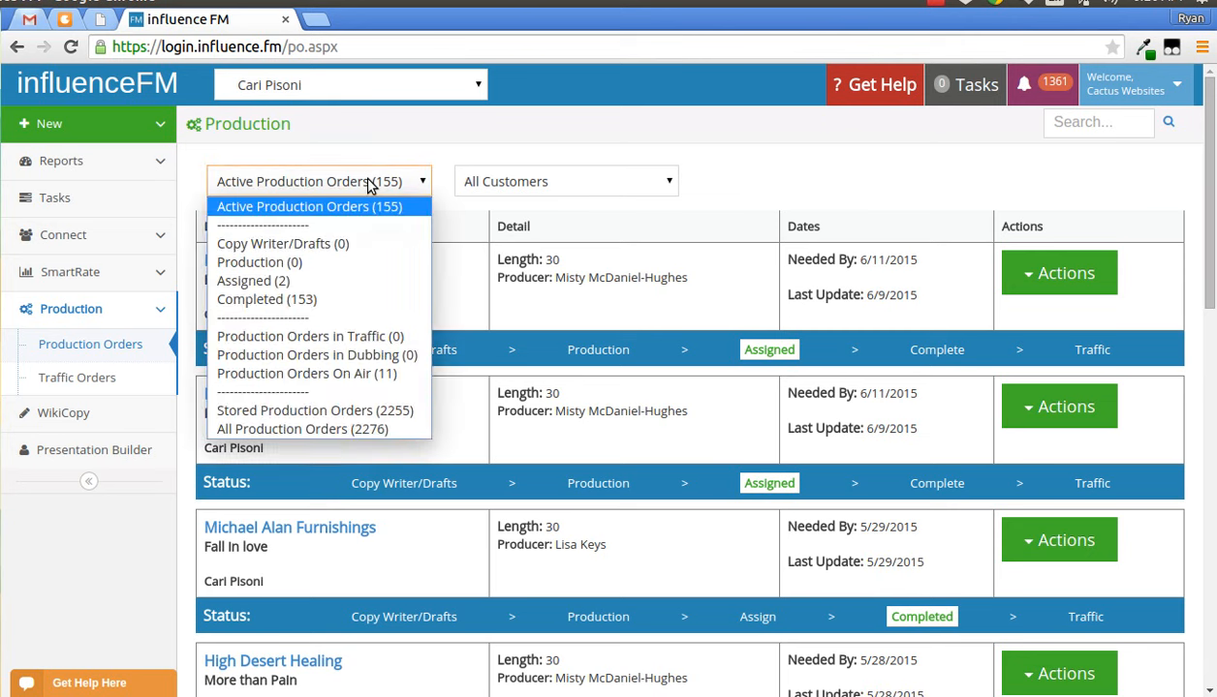
left_click(371, 184)
left_click(506, 184)
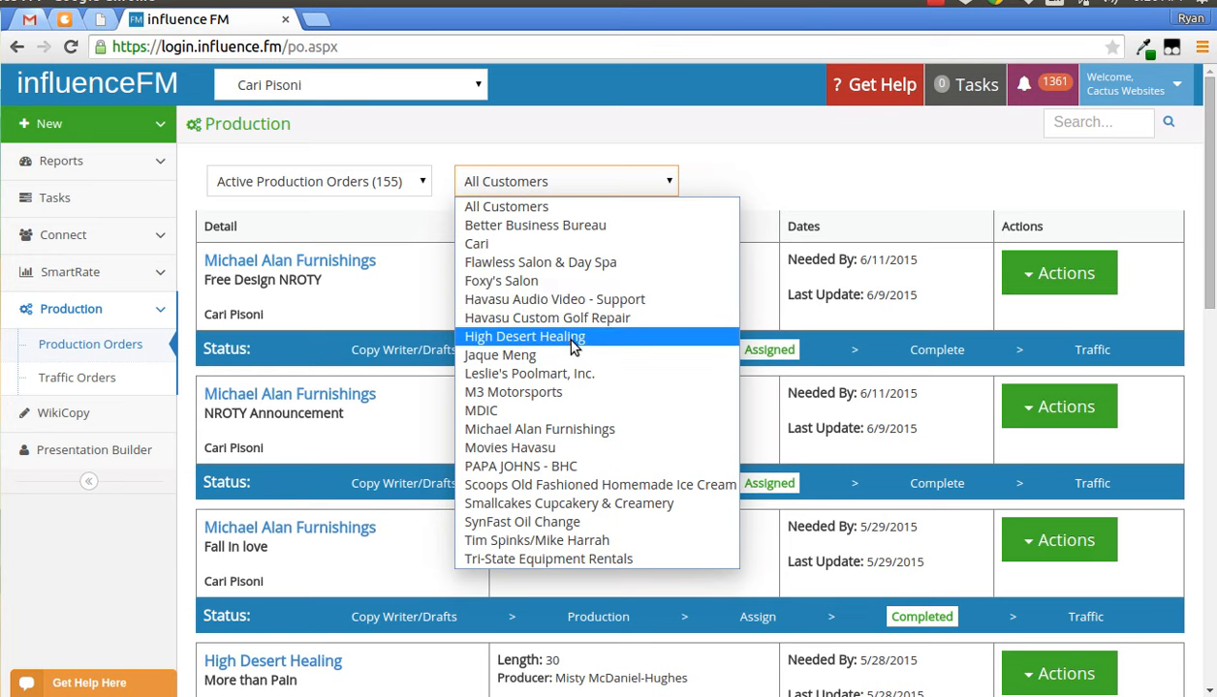
left_click(771, 139)
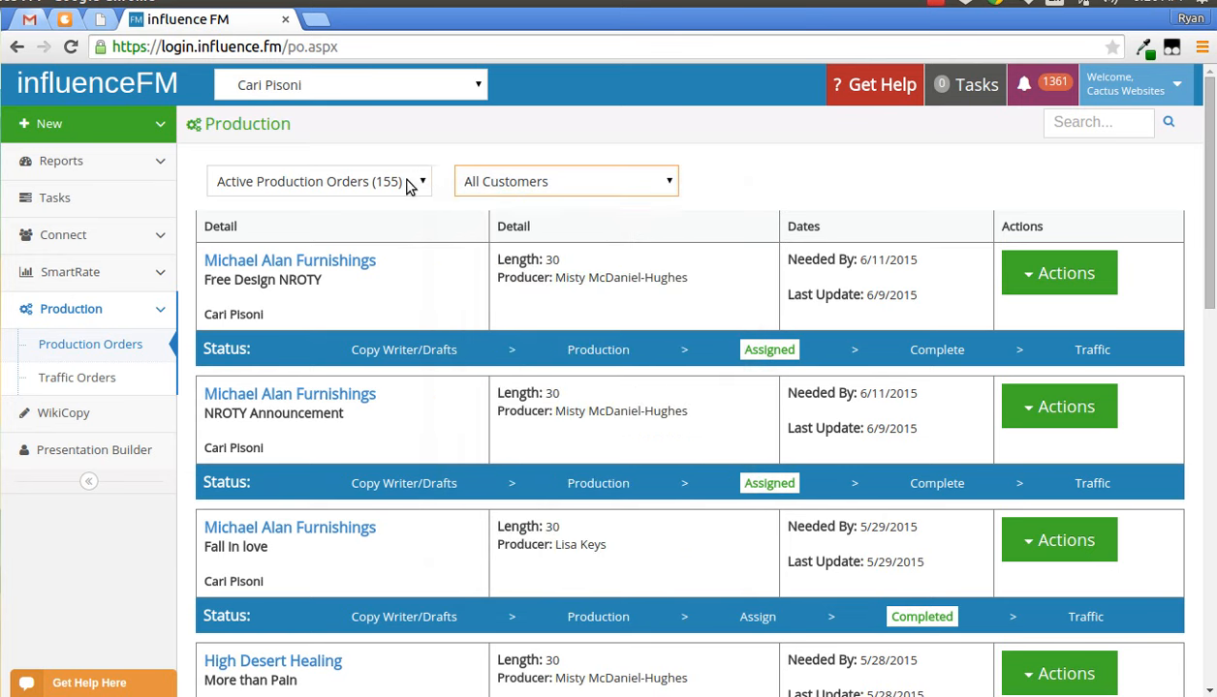
left_click(408, 185)
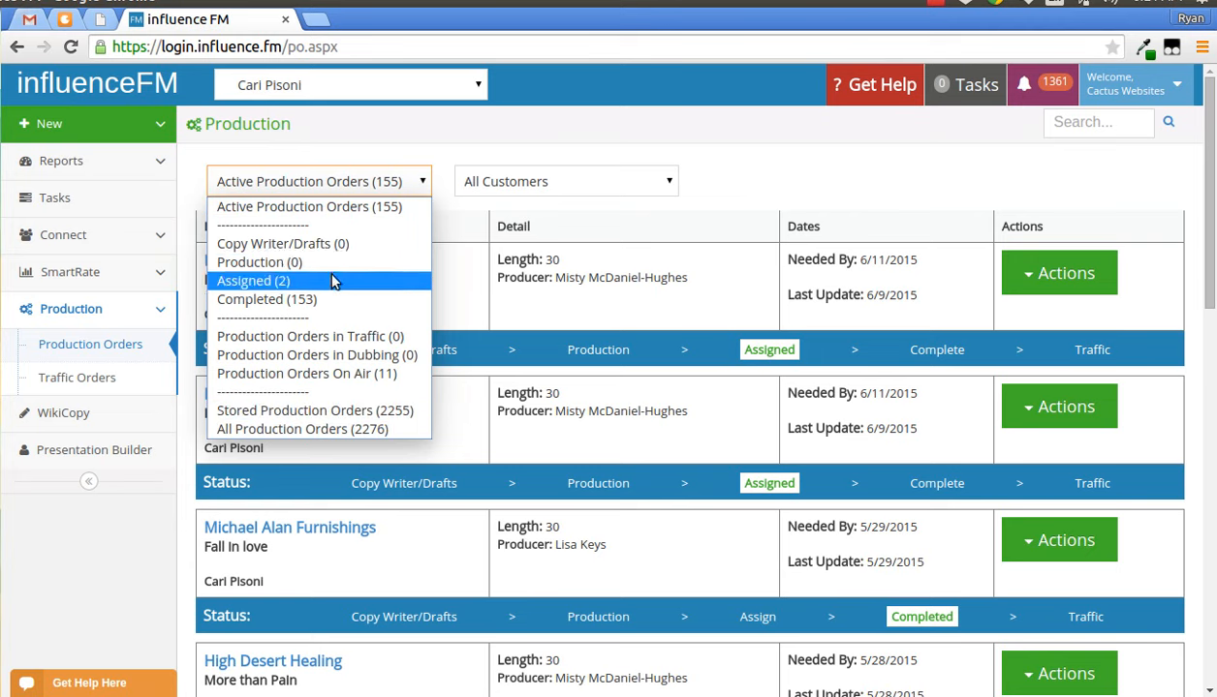
left_click(361, 208)
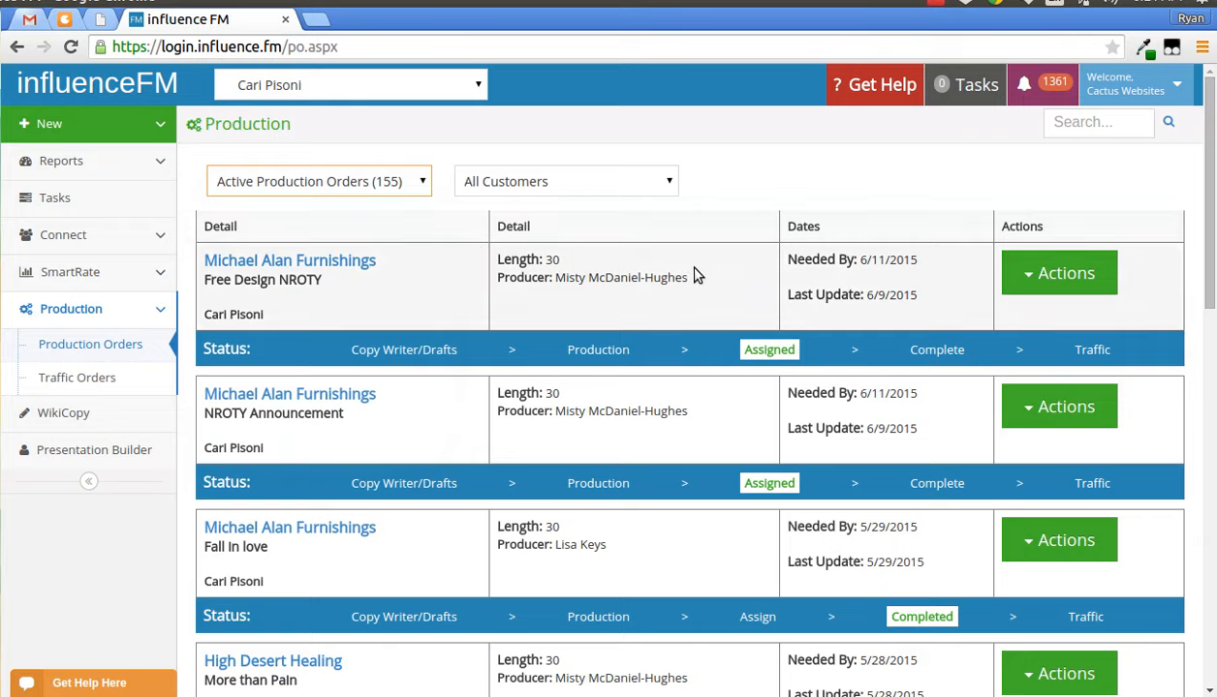
- Scroll through the active production order list to review its entries and page links
scroll(719, 277, "down", 3)
scroll(733, 278, "down", 2)
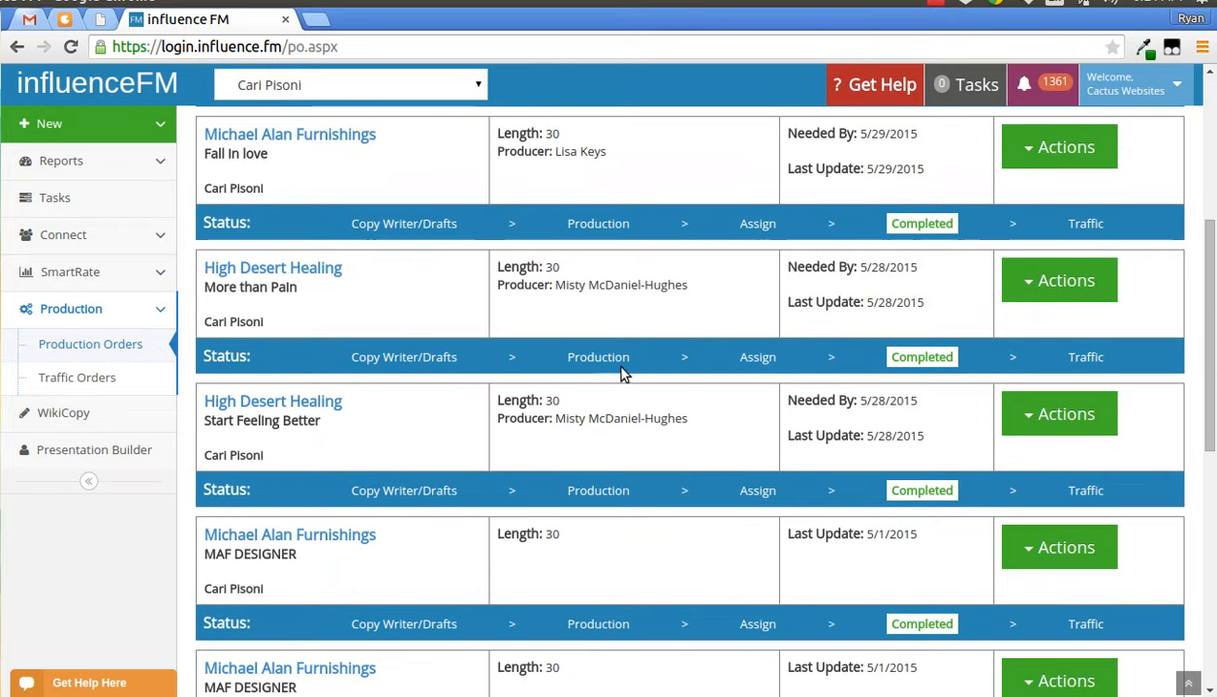
scroll(621, 372, "up", 3)
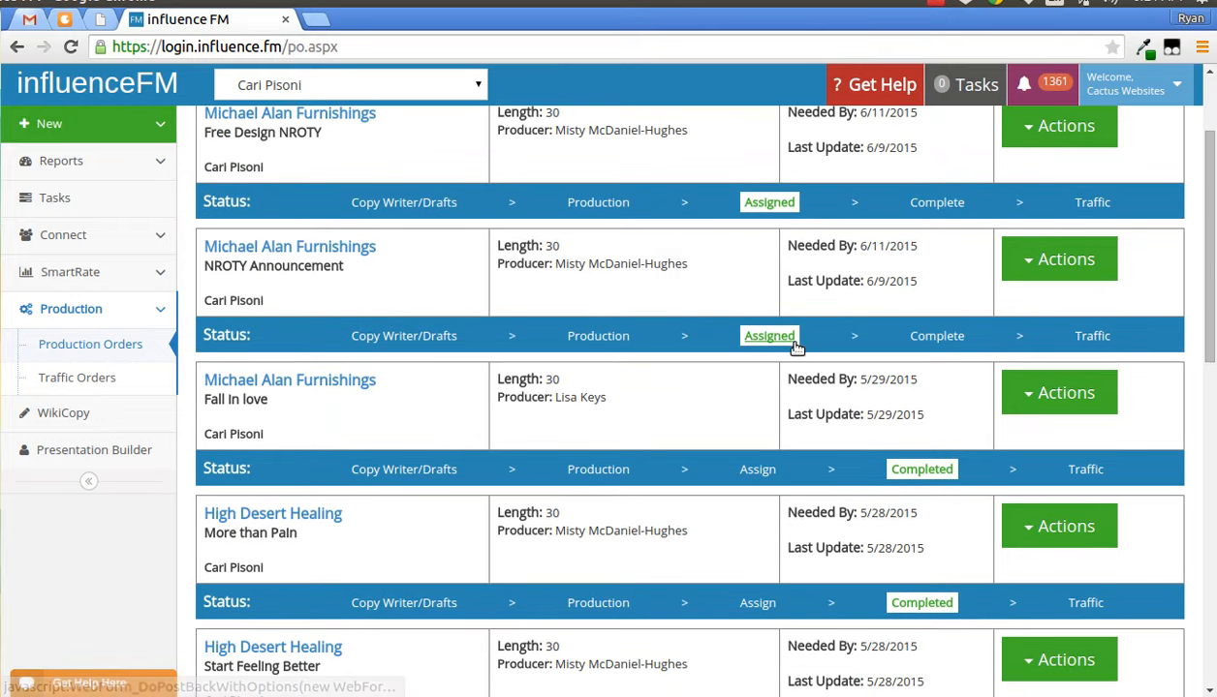
scroll(939, 407, "down", 2)
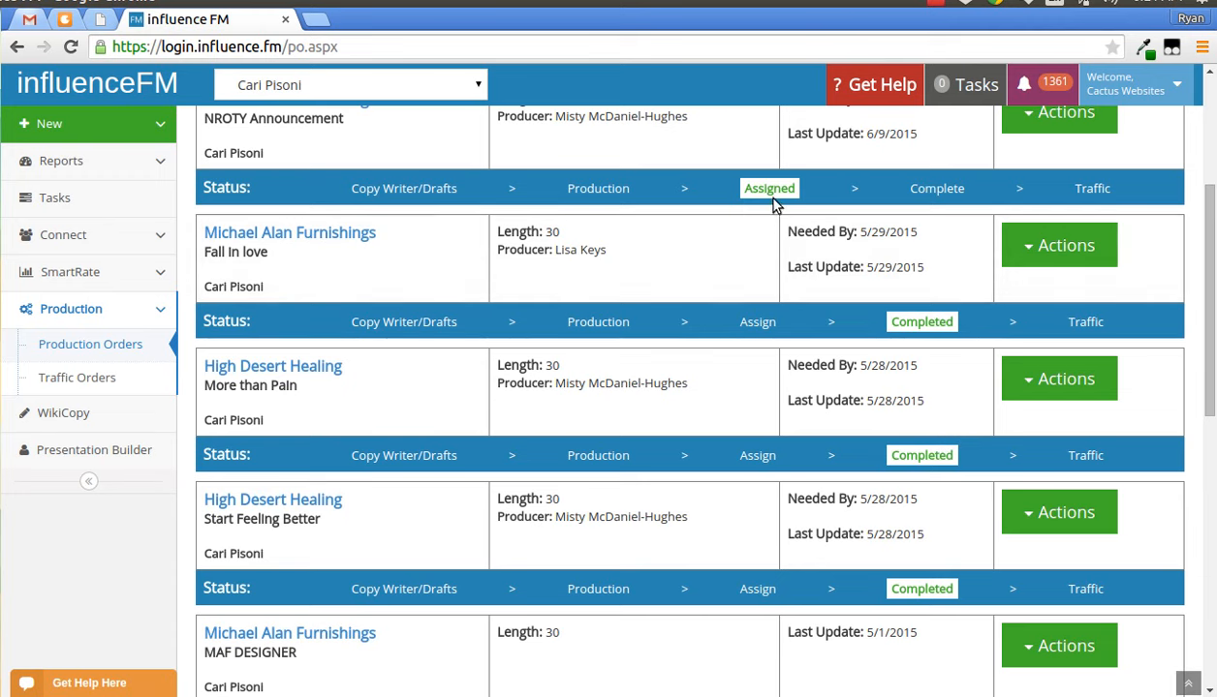
scroll(779, 353, "down", 5)
scroll(780, 354, "down", 3)
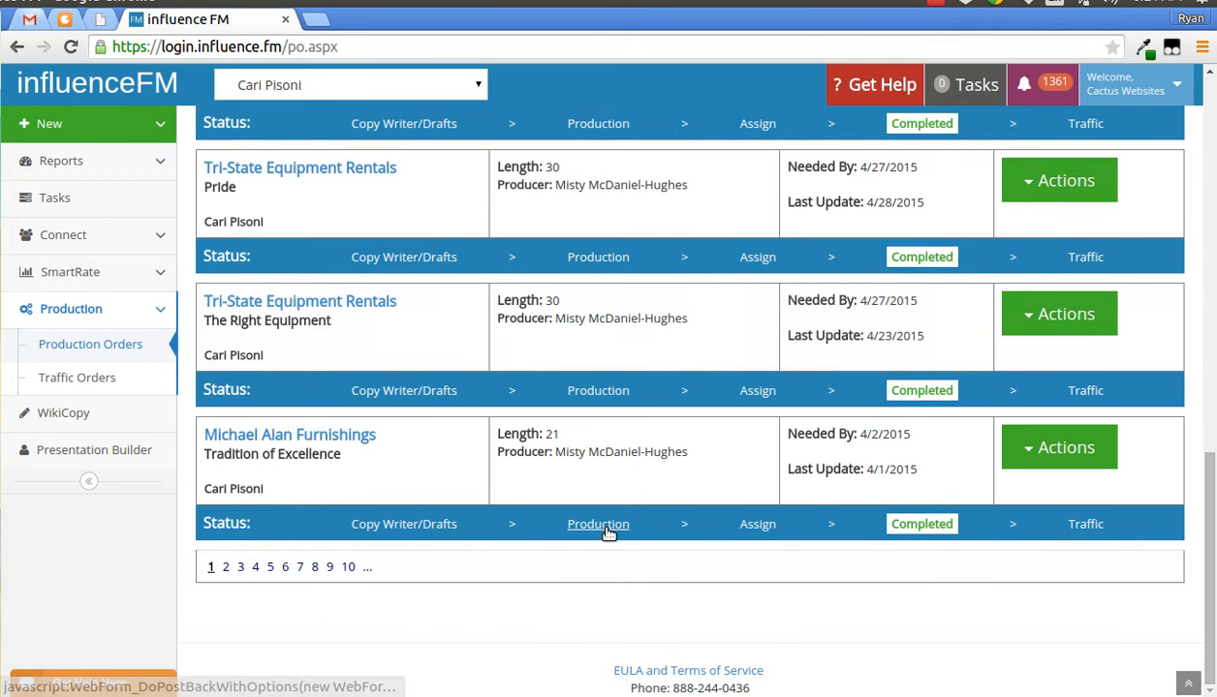
scroll(608, 535, "up", 3)
scroll(608, 535, "up", 5)
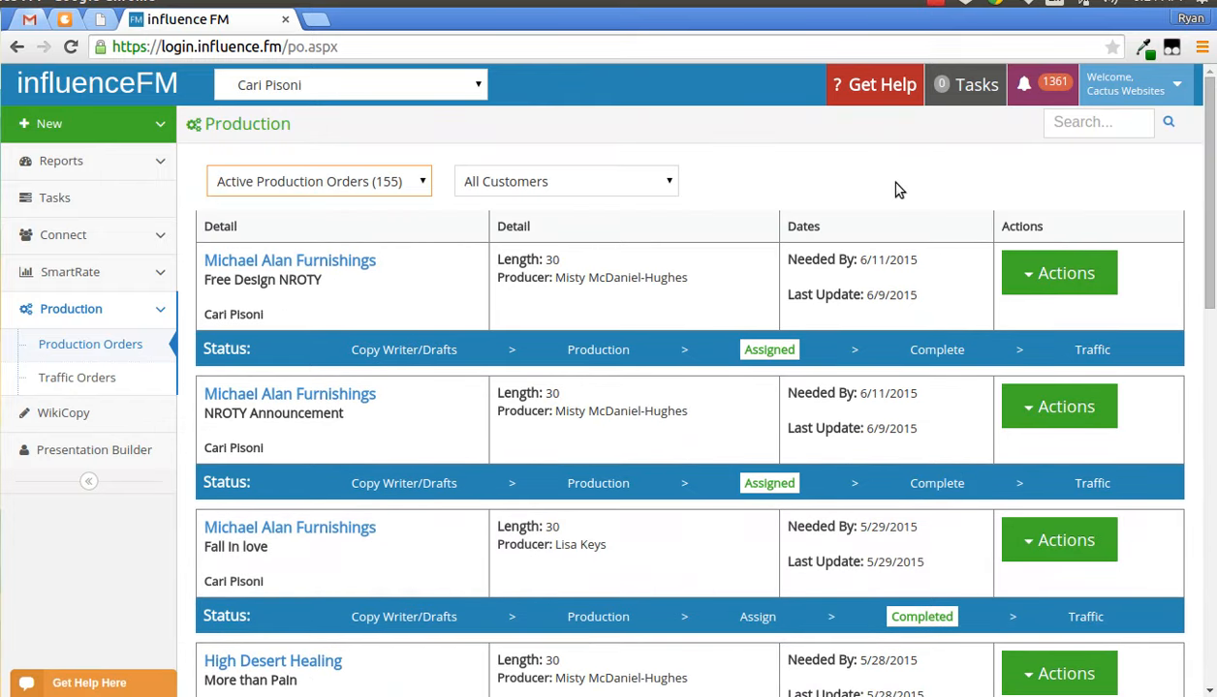
- View the PO history of the first Michael Alan Furnishings order and close it
left_click(1053, 275)
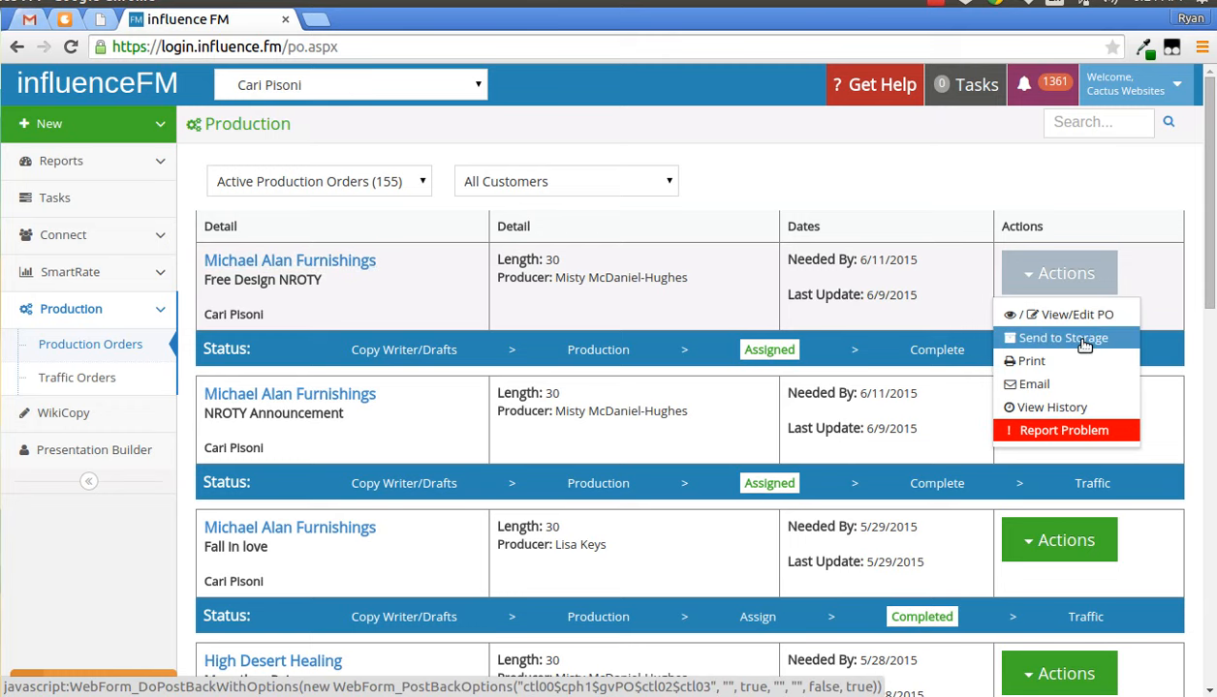
left_click(1043, 408)
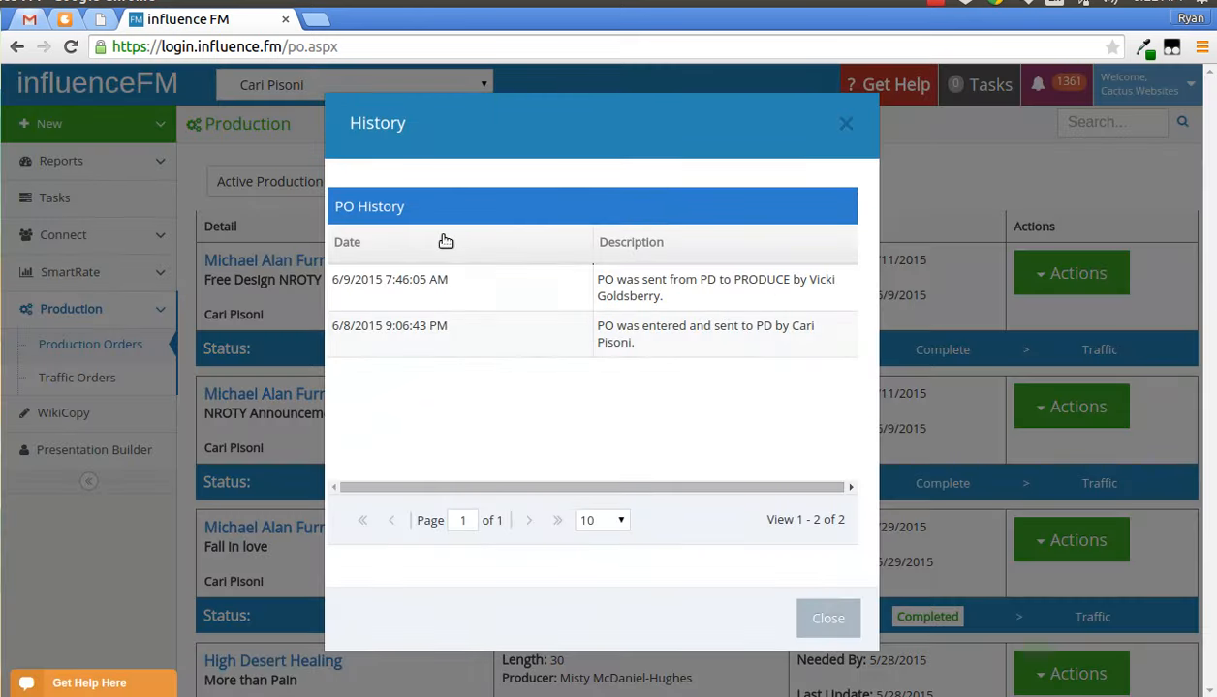
left_click(848, 129)
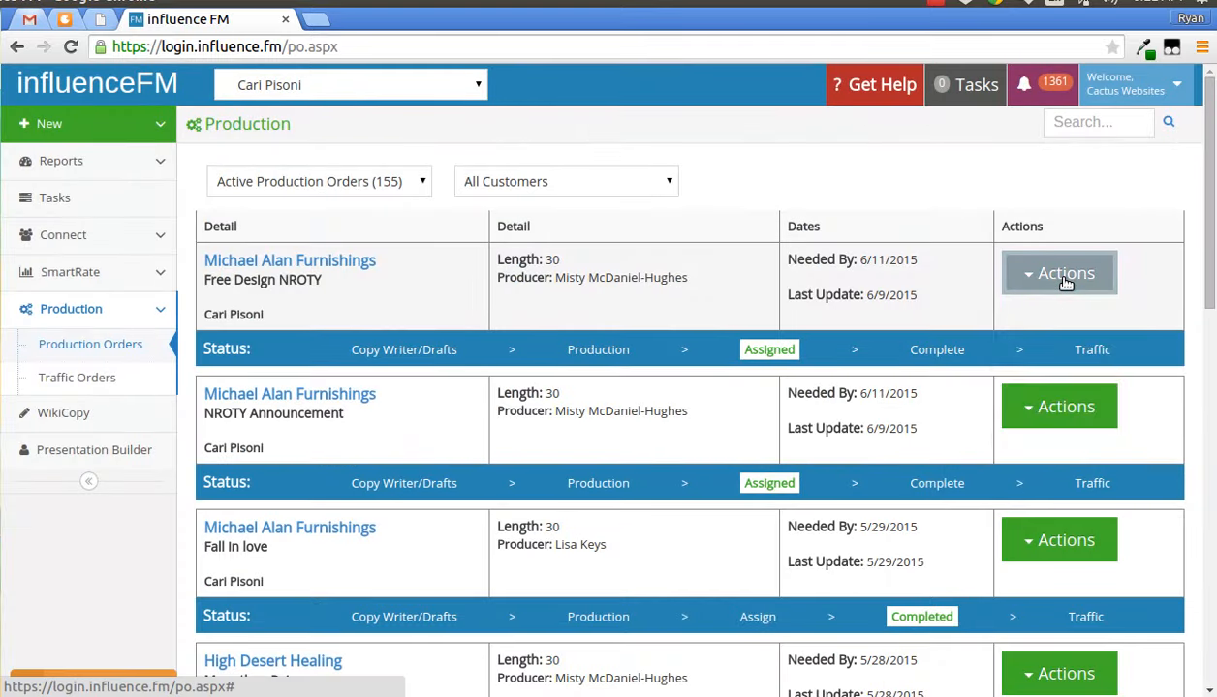
- Open Report Problem for the first order, review its problem types and email recipients, and close it
left_click(1058, 275)
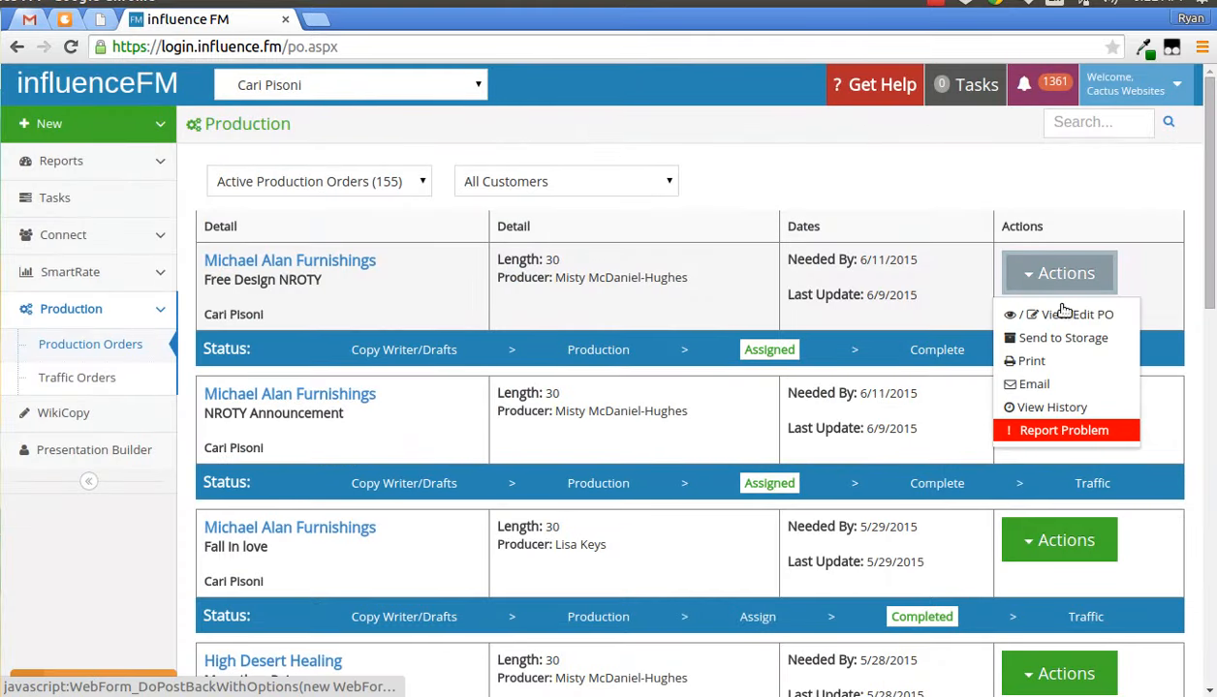
left_click(1063, 431)
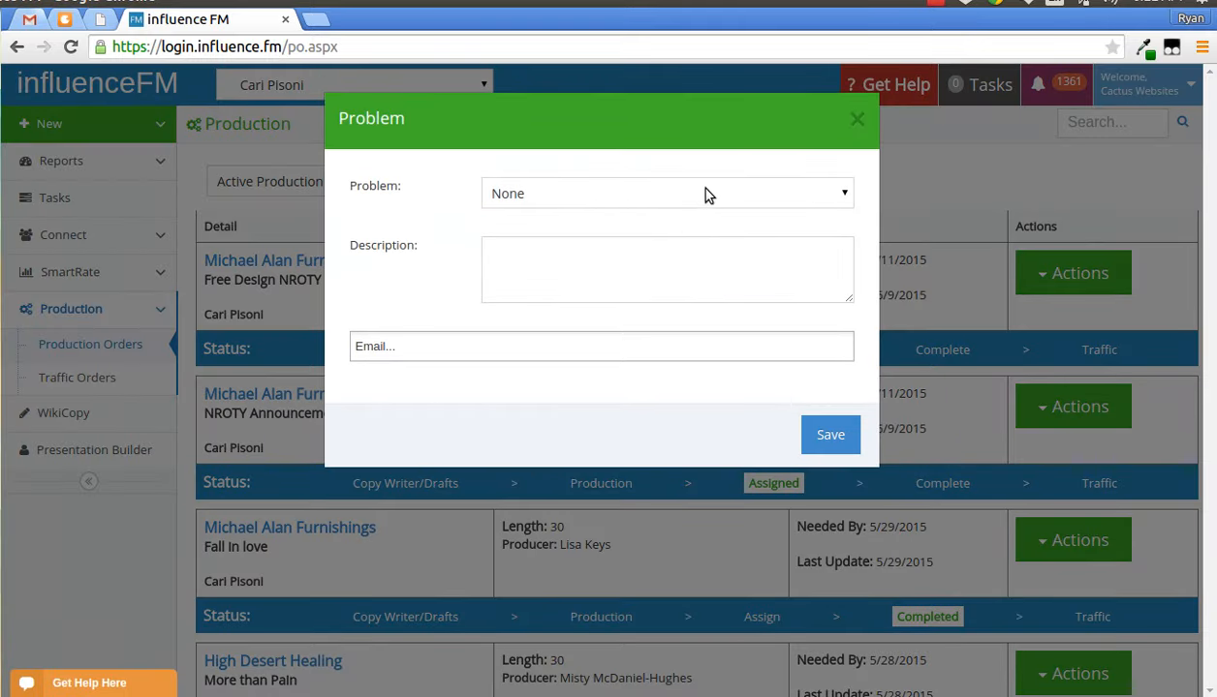
left_click(704, 193)
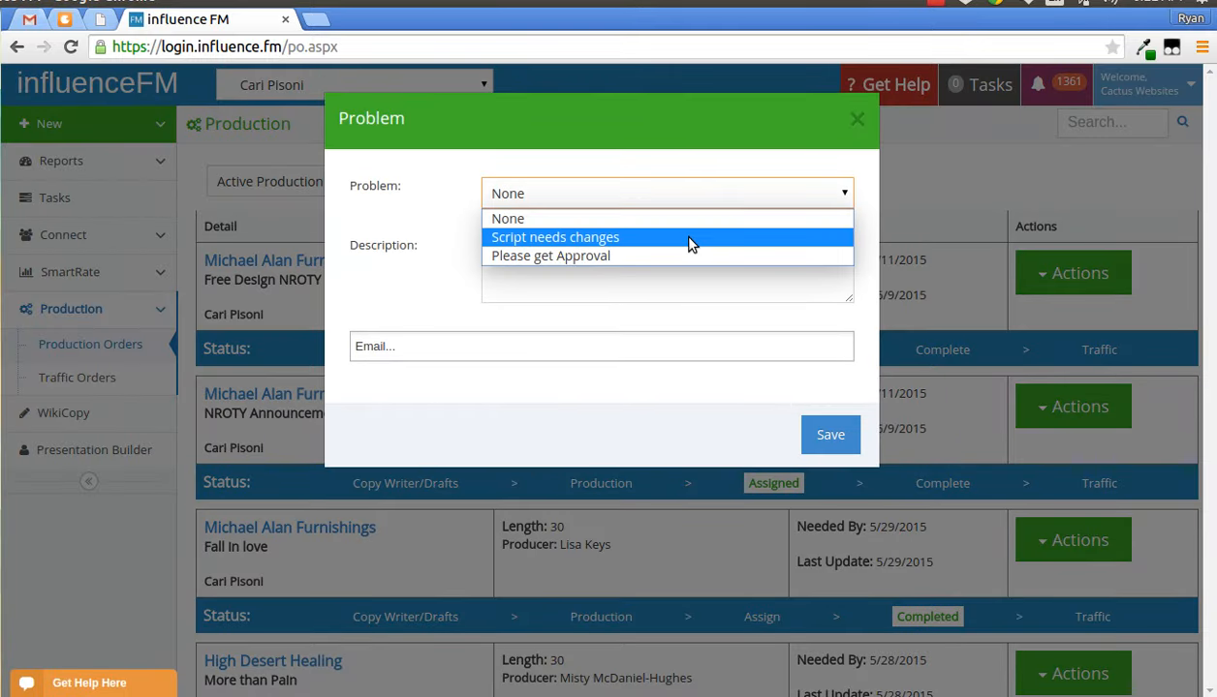
left_click(647, 287)
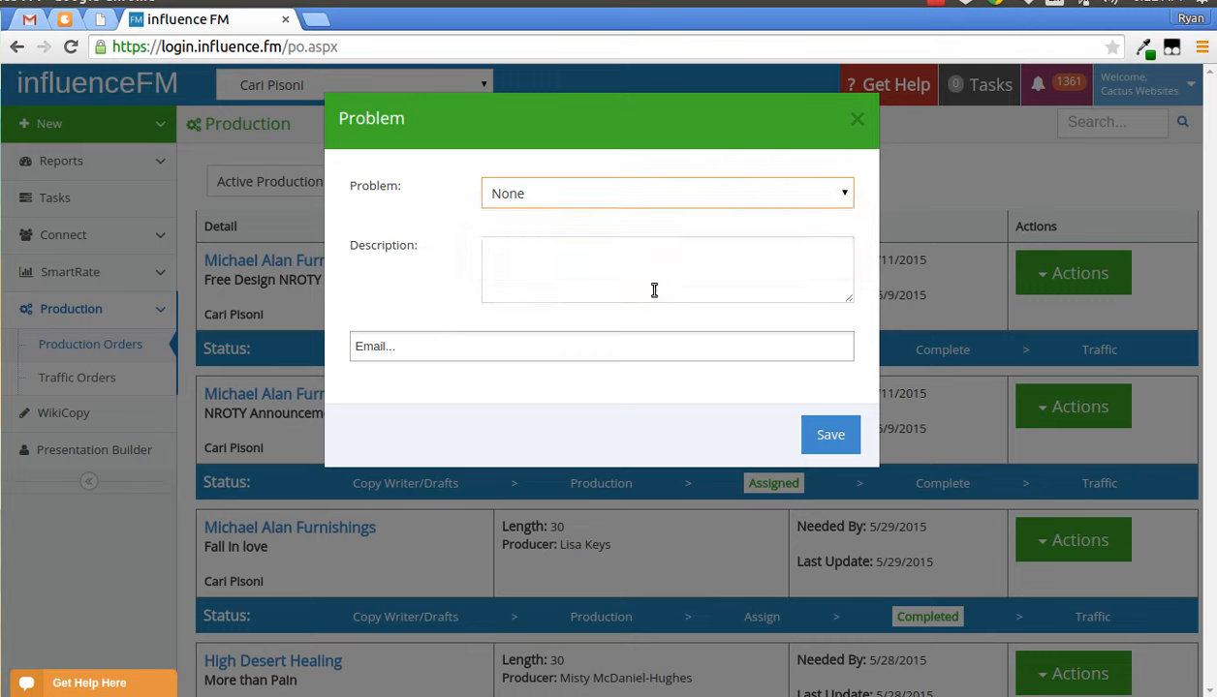
left_click(647, 283)
left_click(506, 360)
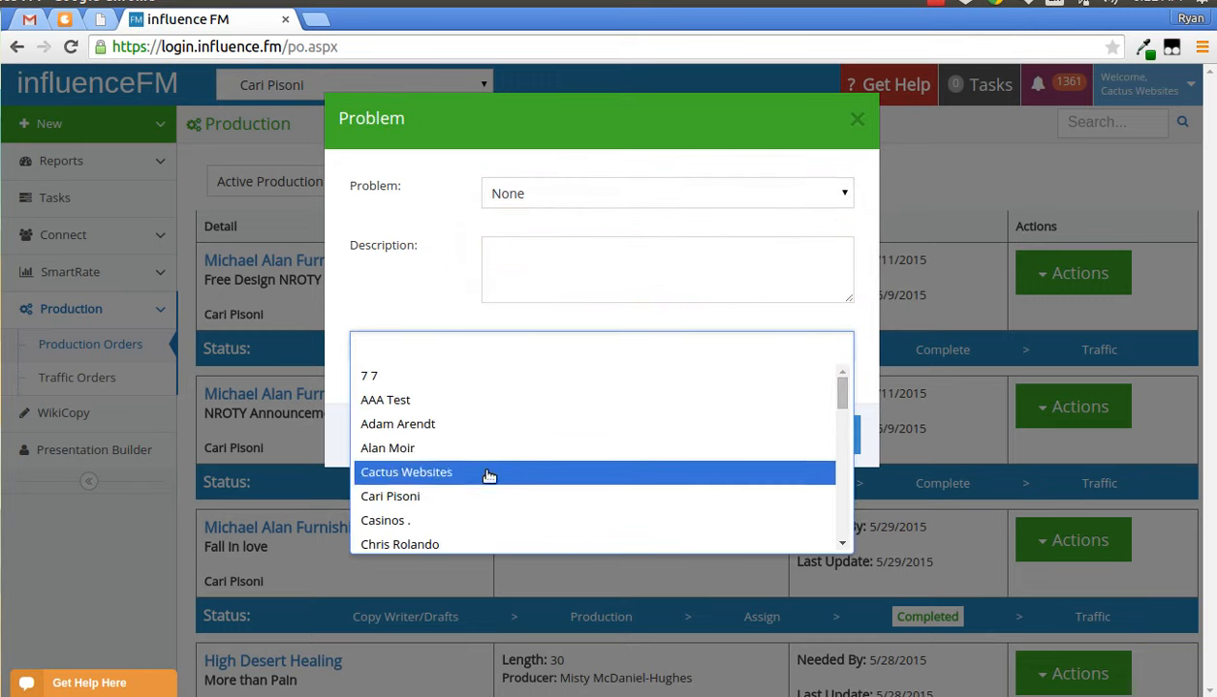
left_click(643, 340)
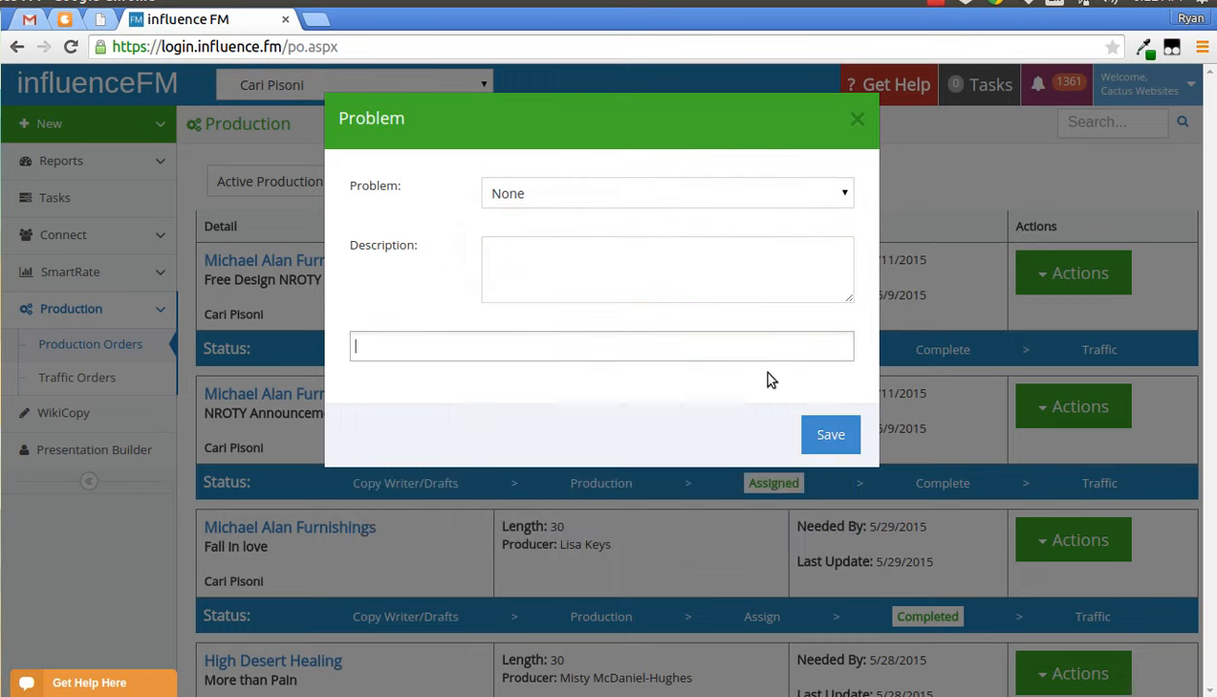
left_click(858, 117)
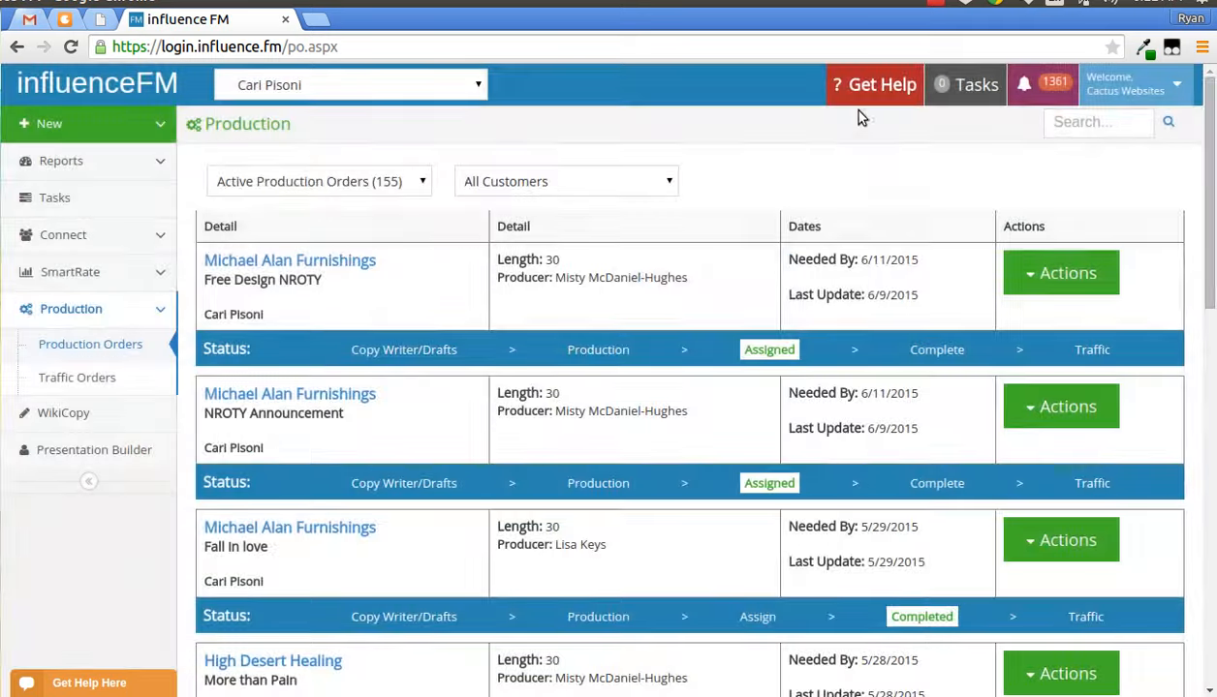
- Open the Problem dialog from the first order's Production status stage and close it
left_click(1056, 273)
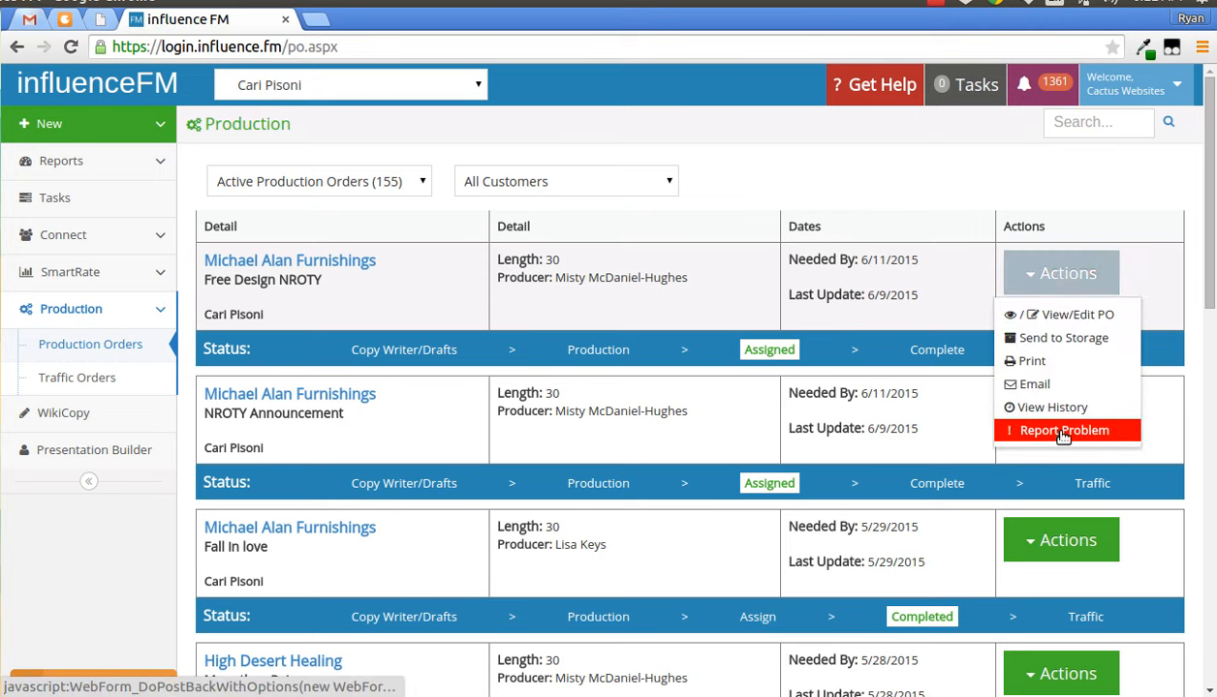
left_click(851, 194)
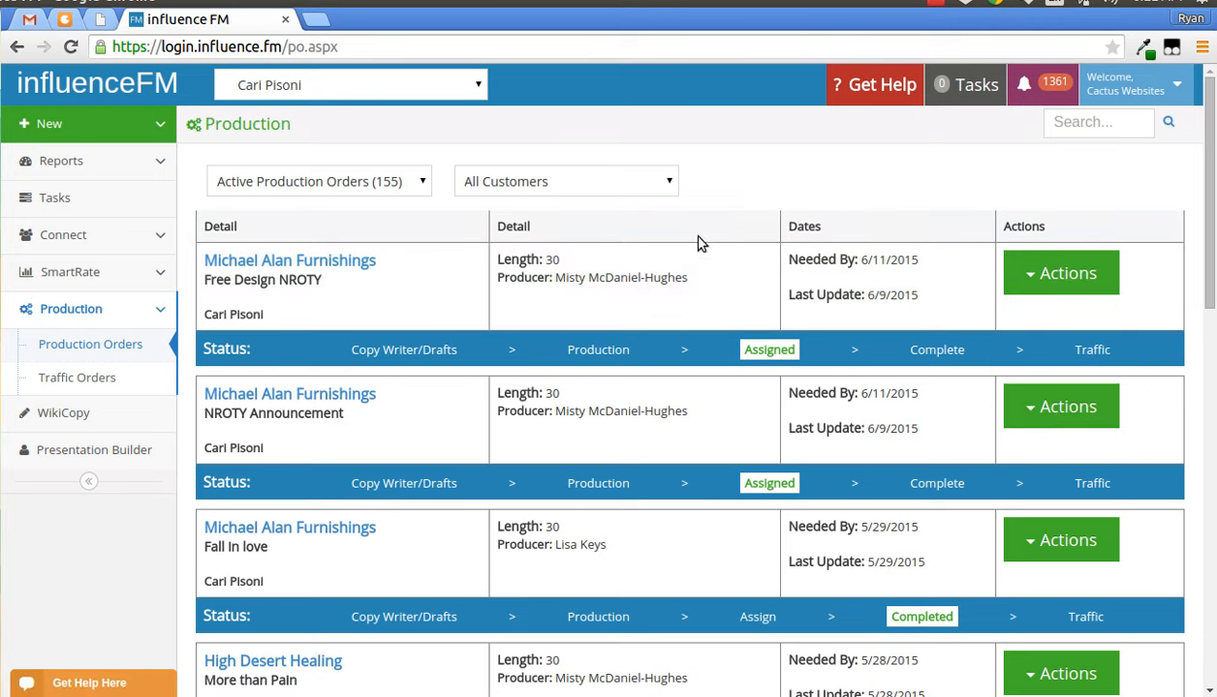
left_click(588, 350)
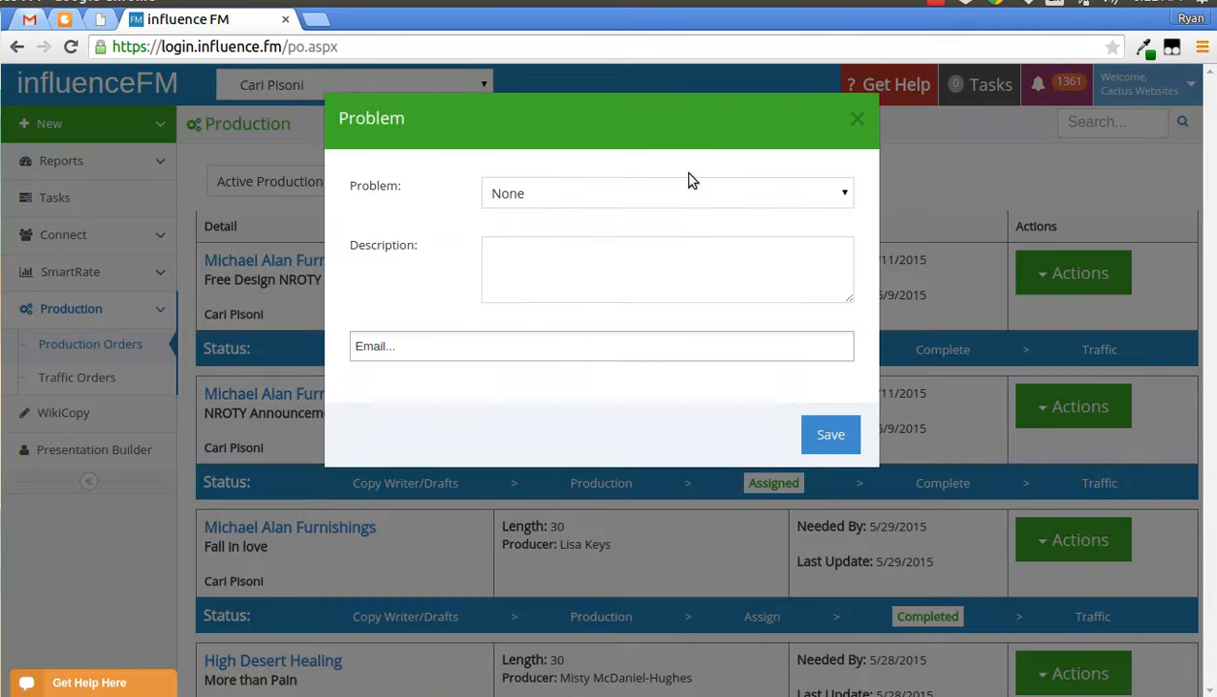
left_click(856, 120)
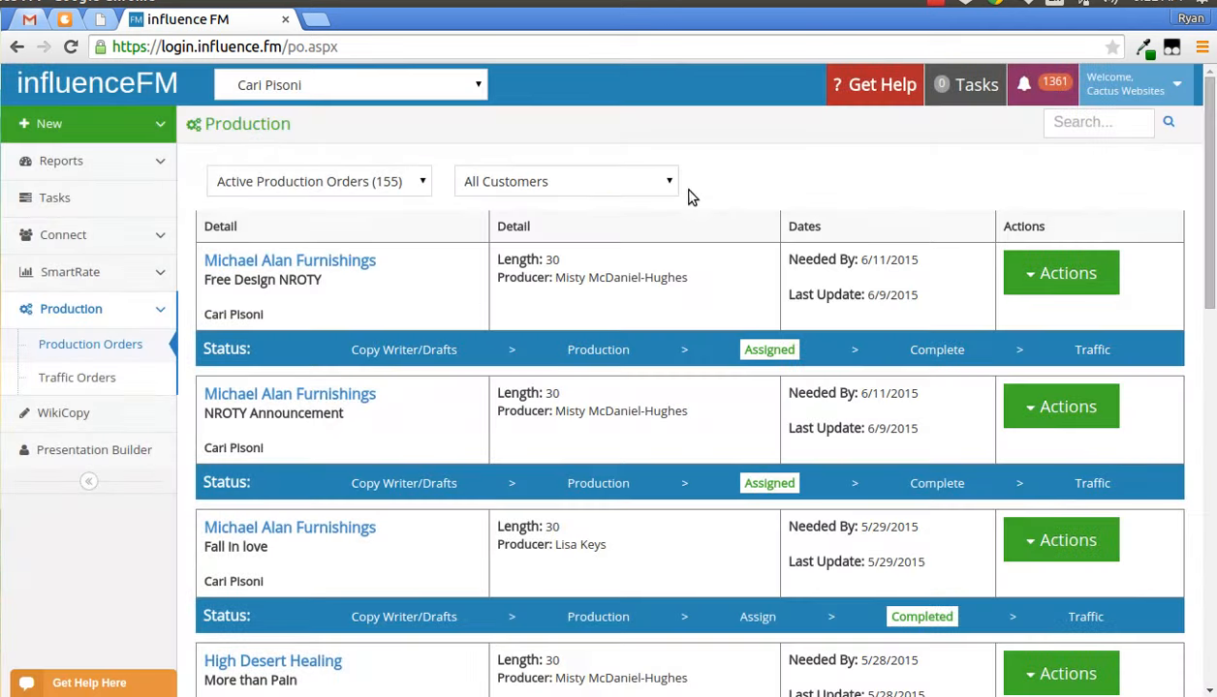
- Start a new preproduced PO for Cactus Websites with the customer Foxy's Salon
left_click(103, 133)
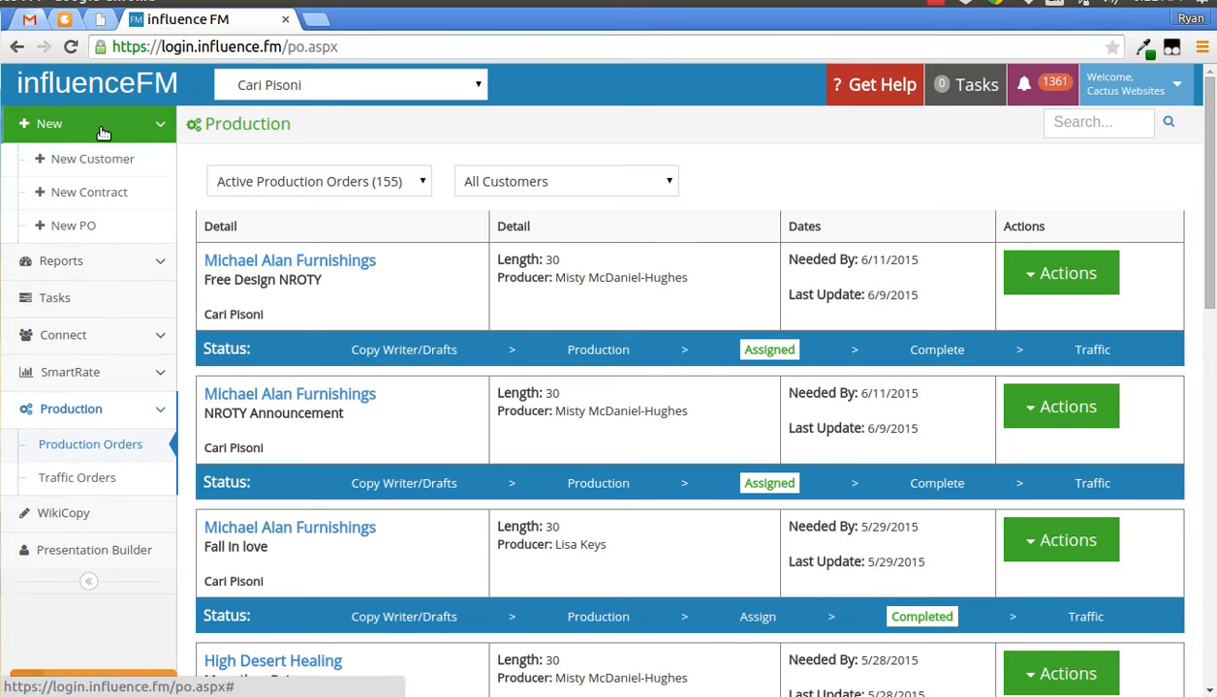
left_click(89, 228)
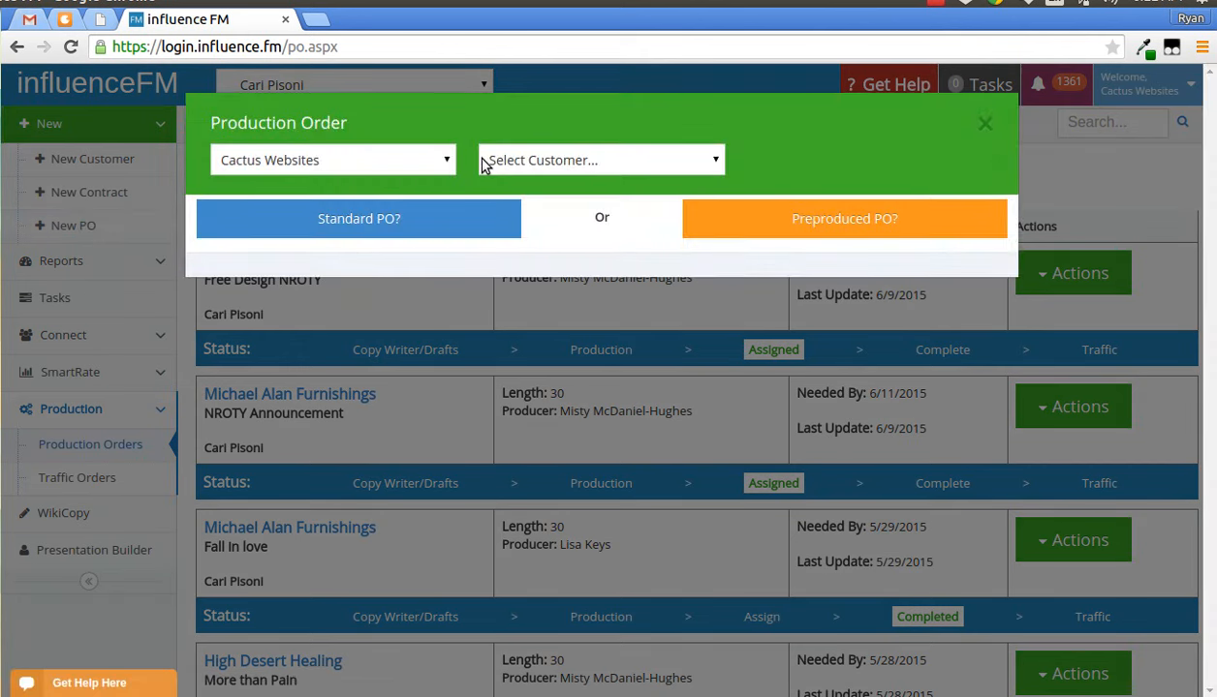
left_click(435, 164)
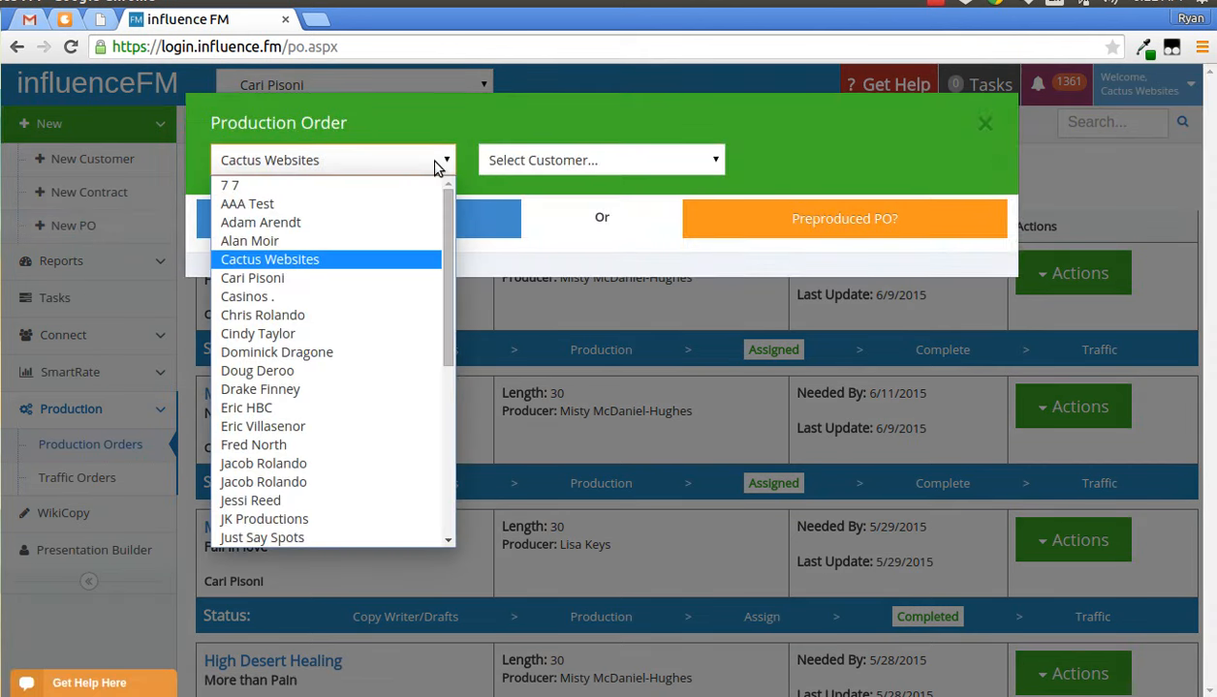
left_click(435, 165)
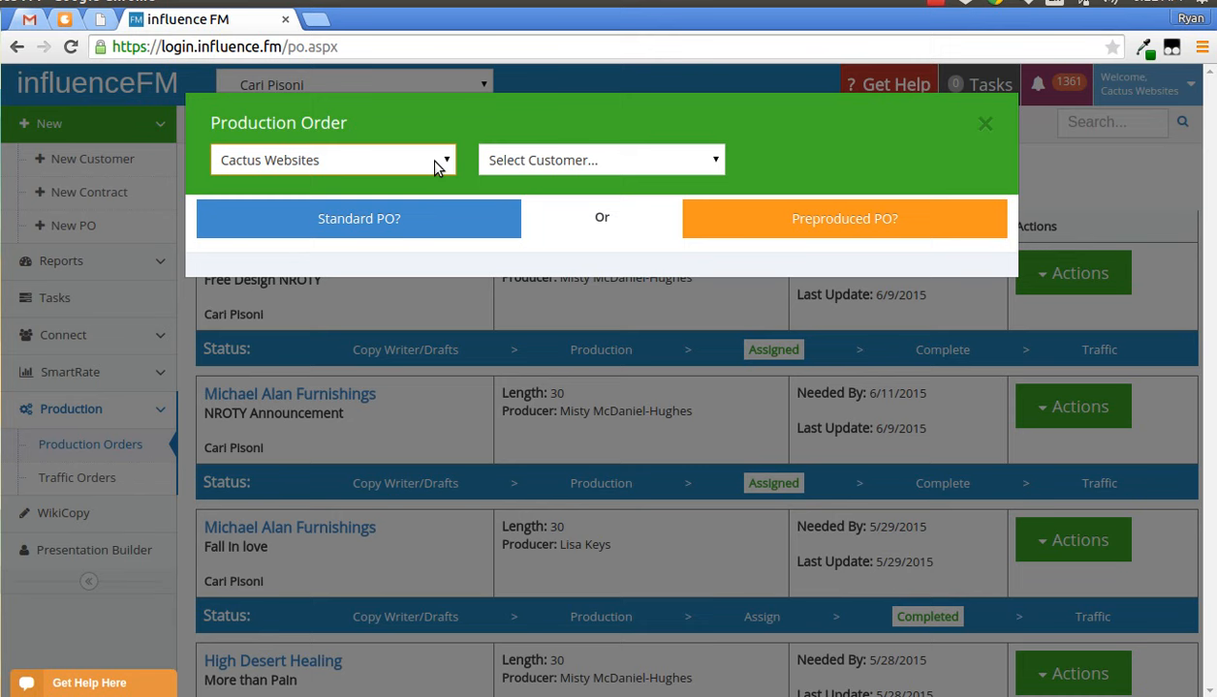
left_click(563, 162)
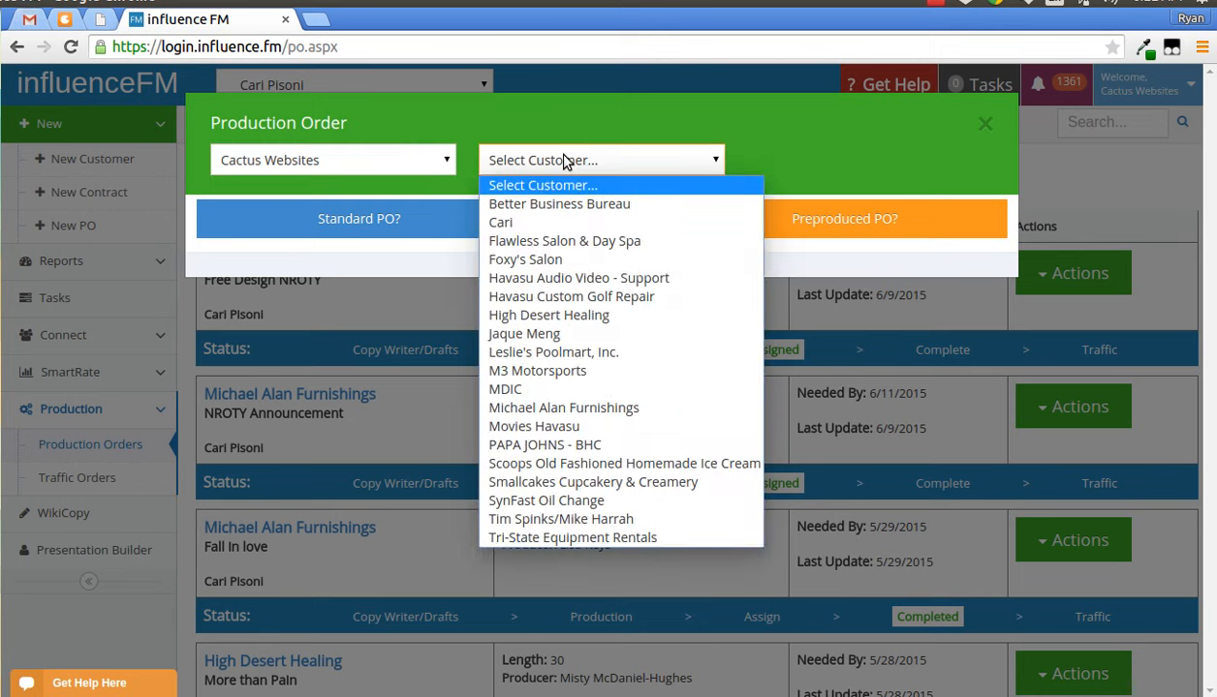
left_click(571, 259)
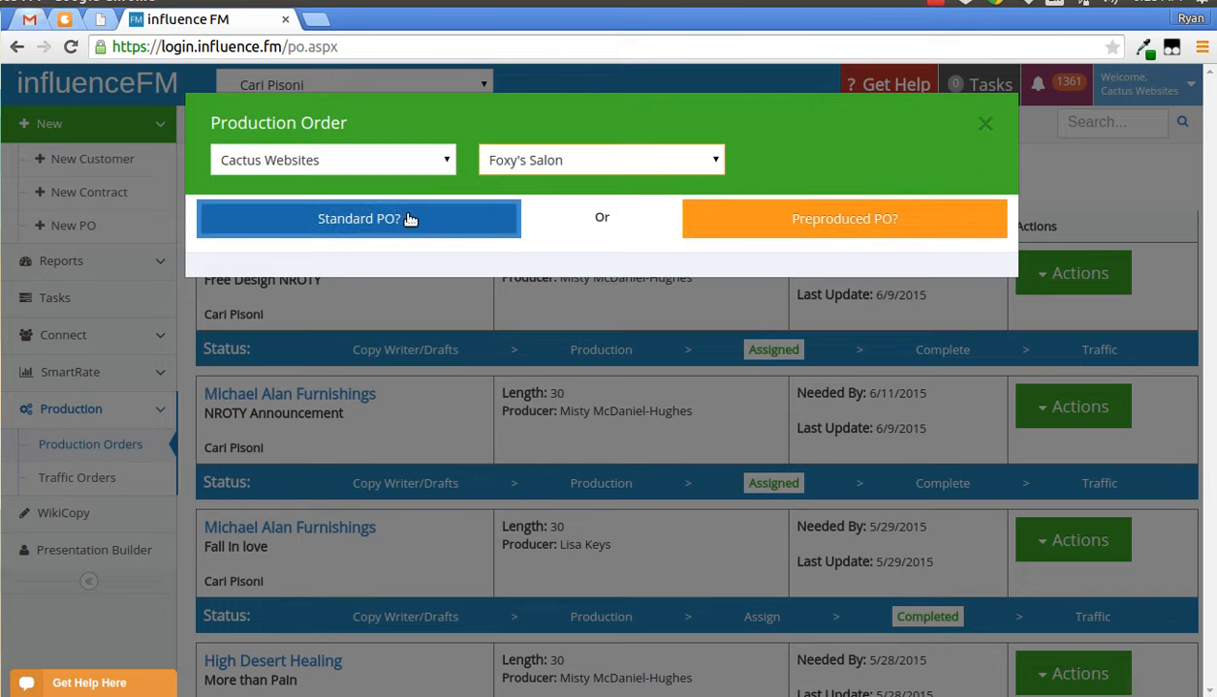
left_click(752, 220)
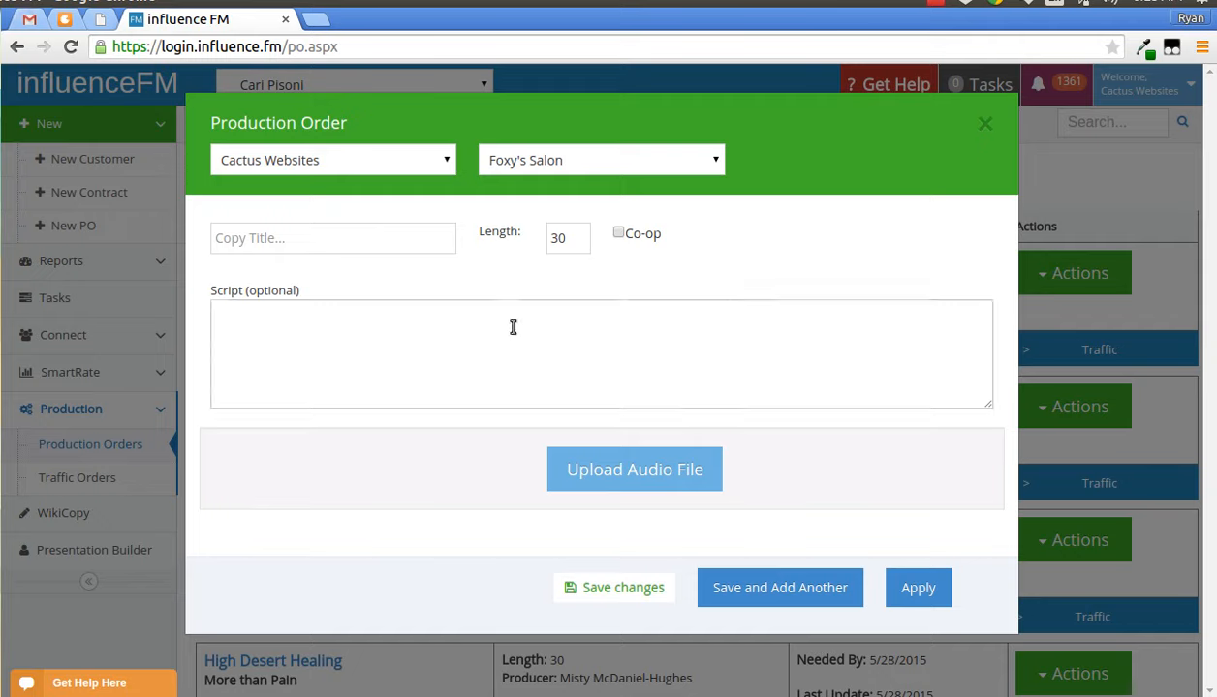
- Enter "test omit please" as the production order's copy title
left_click(329, 245)
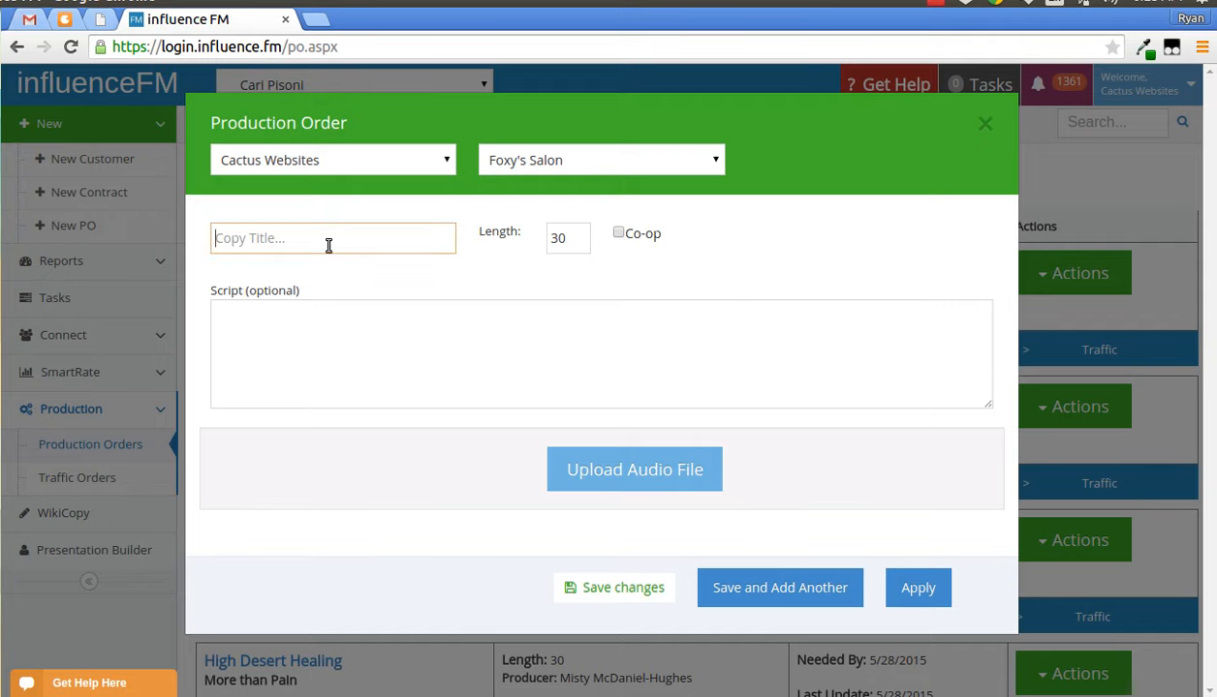
type("test oml")
type("t please")
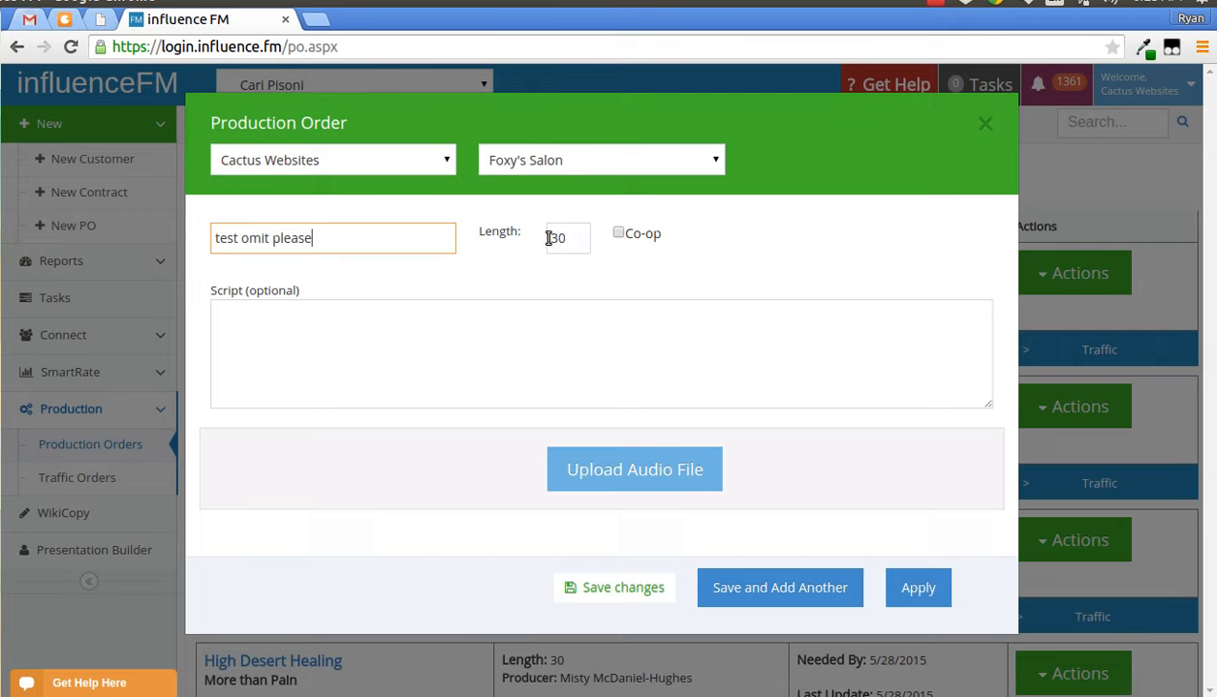
left_click(620, 236)
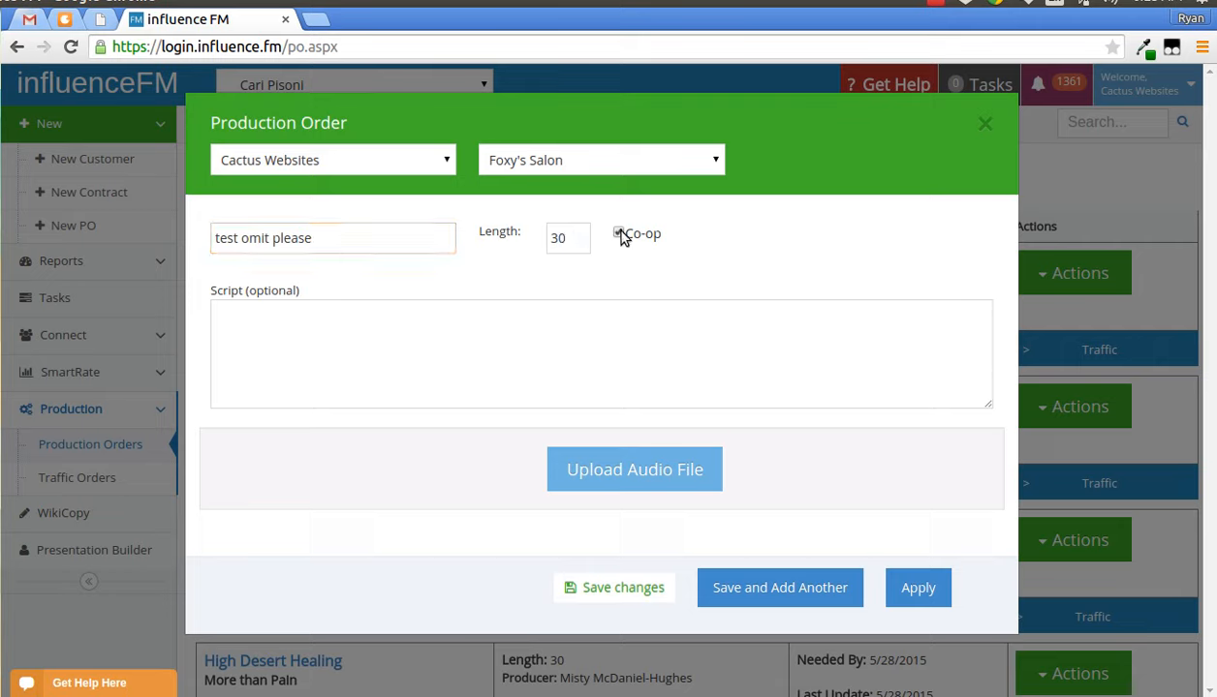
left_click(360, 397)
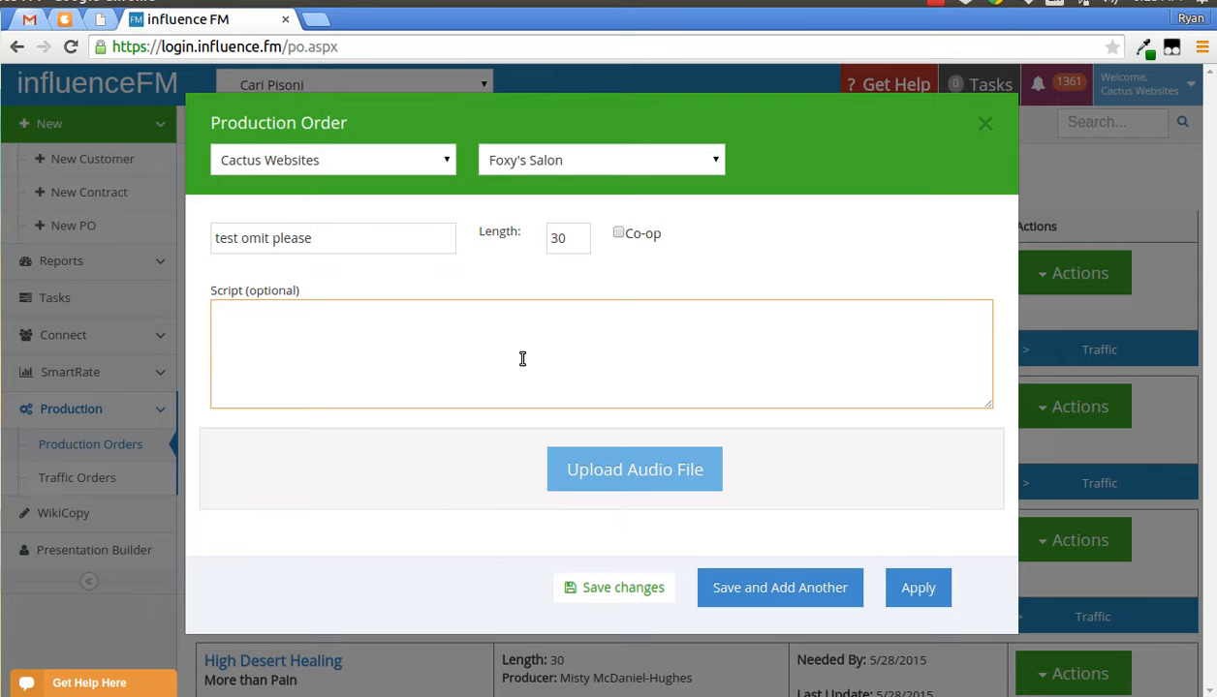
- Upload the audio file "15 Second Upload.mp3" from the Music folder to the order
left_click(652, 470)
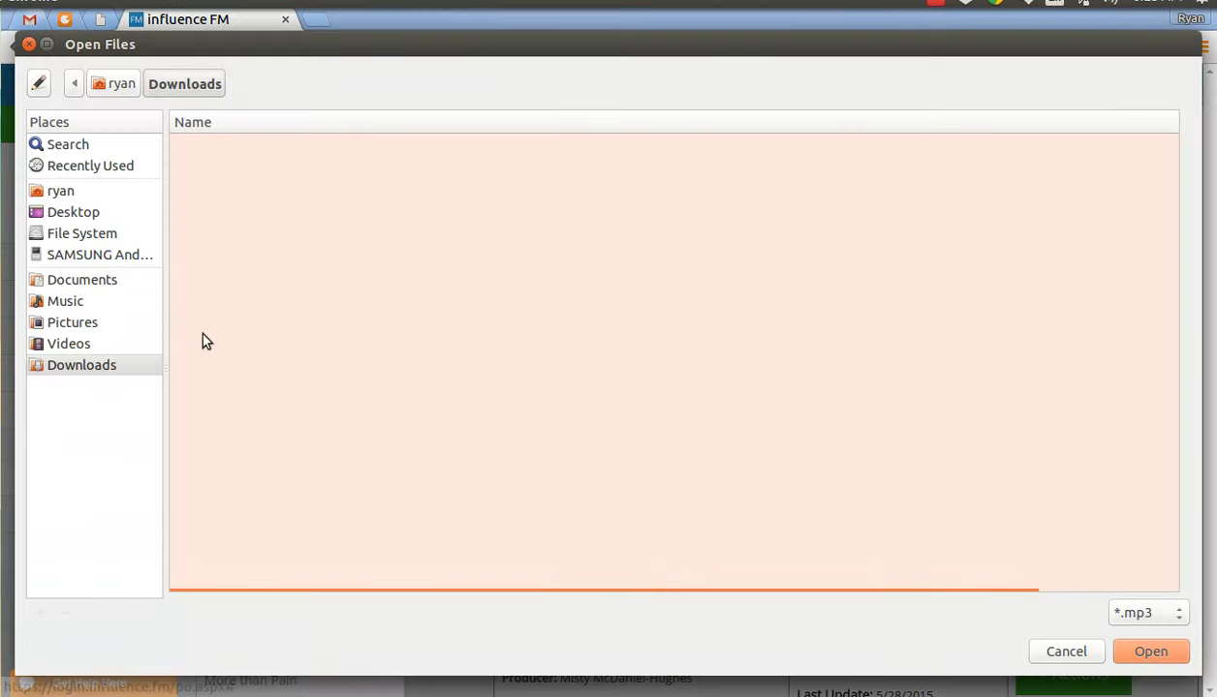
left_click(65, 302)
double_click(259, 230)
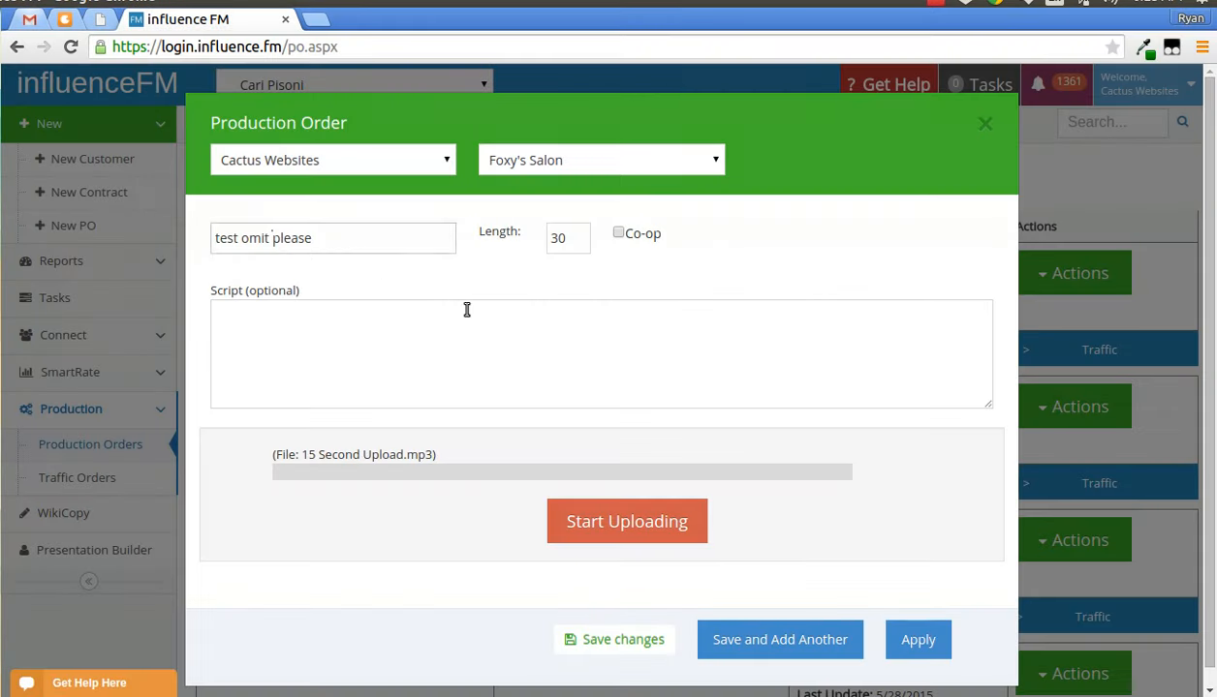
left_click(636, 523)
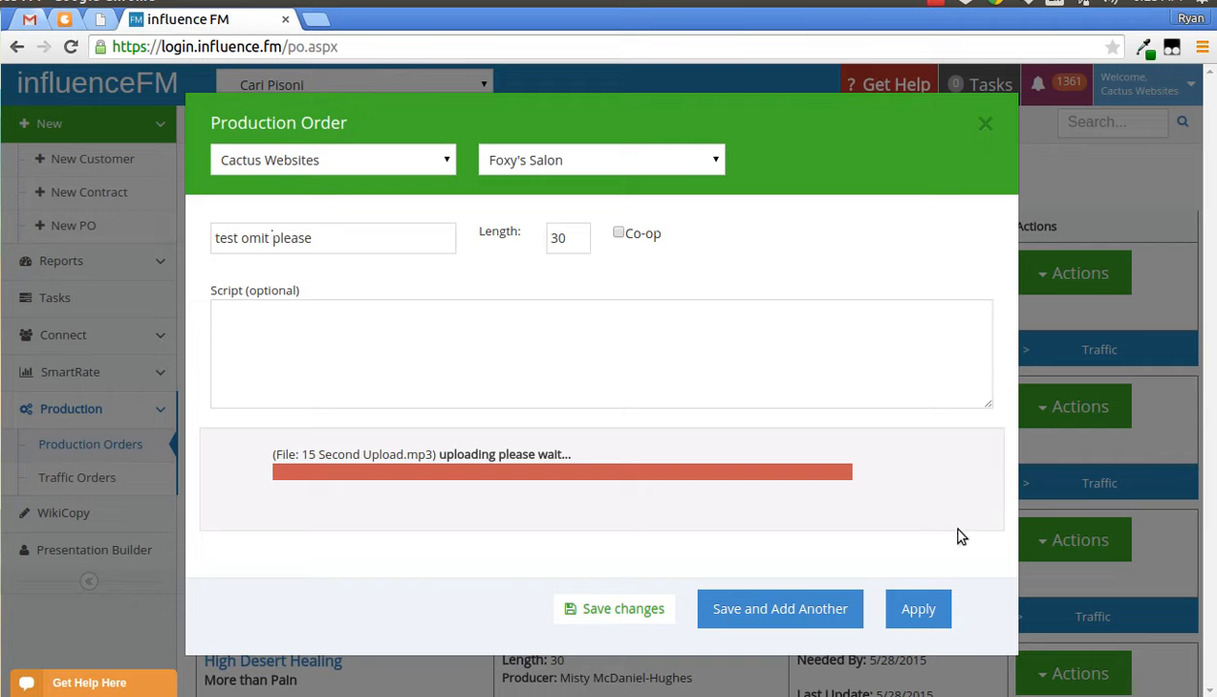
- Apply the new production order to open its traffic order form
left_click(940, 610)
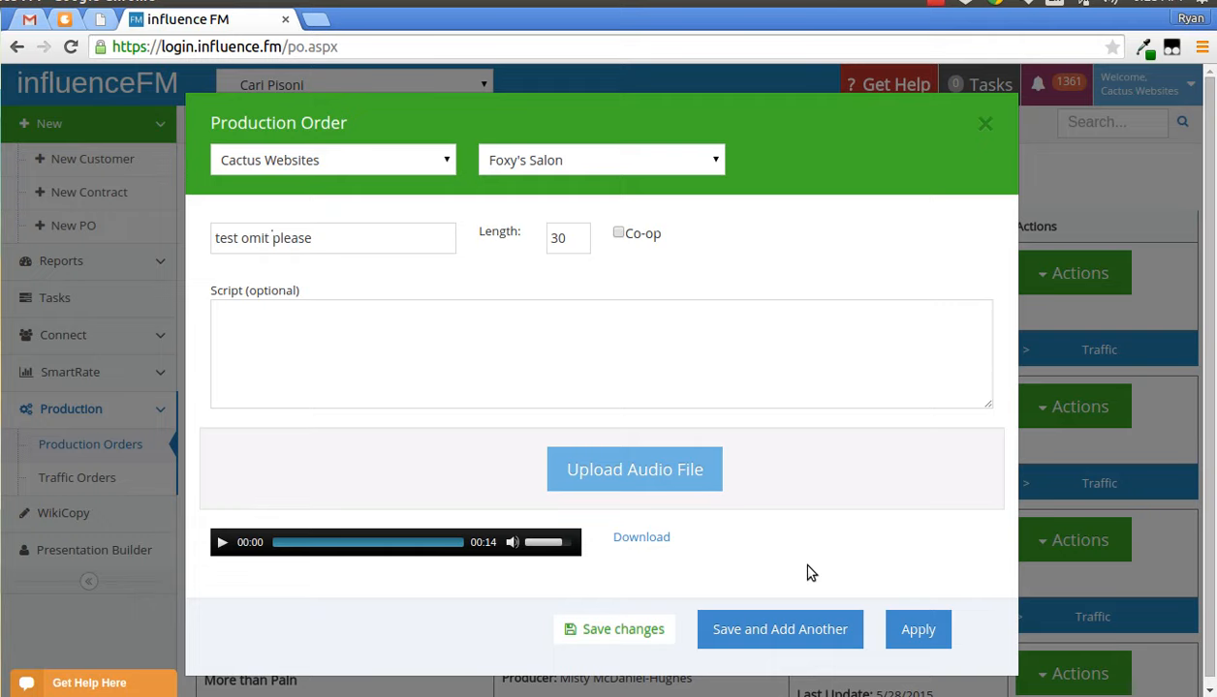
left_click(780, 638)
left_click(925, 635)
left_click(916, 631)
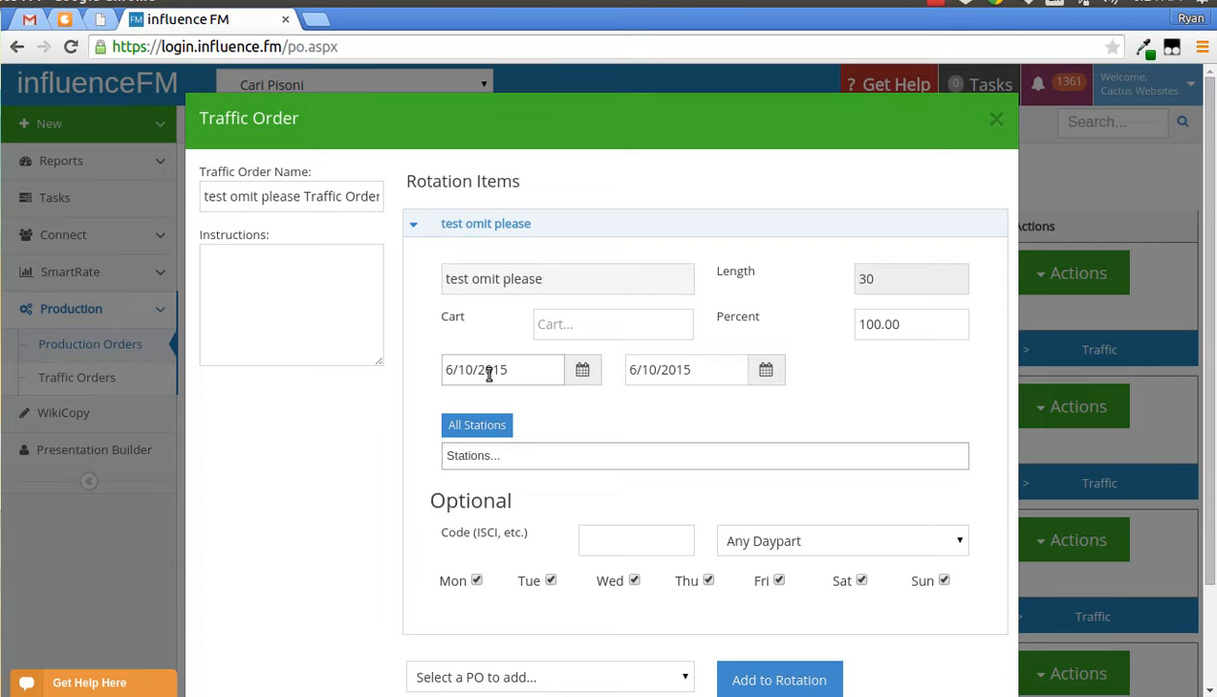
- Examine the traffic order's cart suggestions and its start and end date pickers
left_click(580, 325)
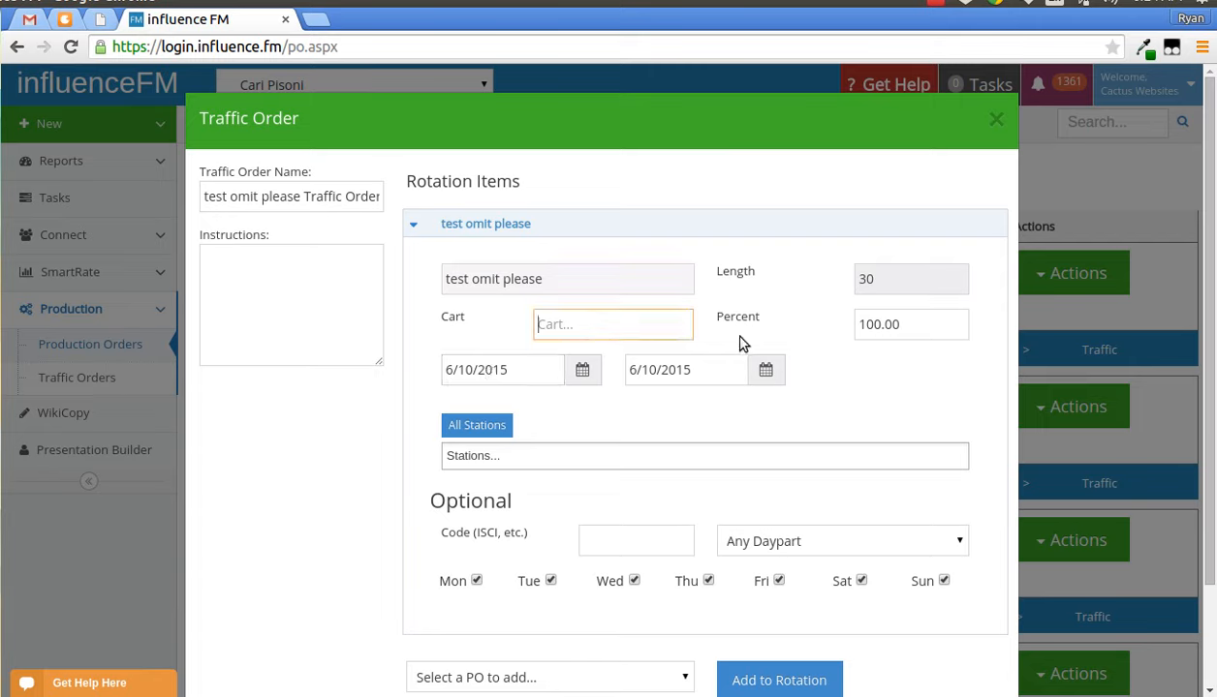
left_click(602, 329)
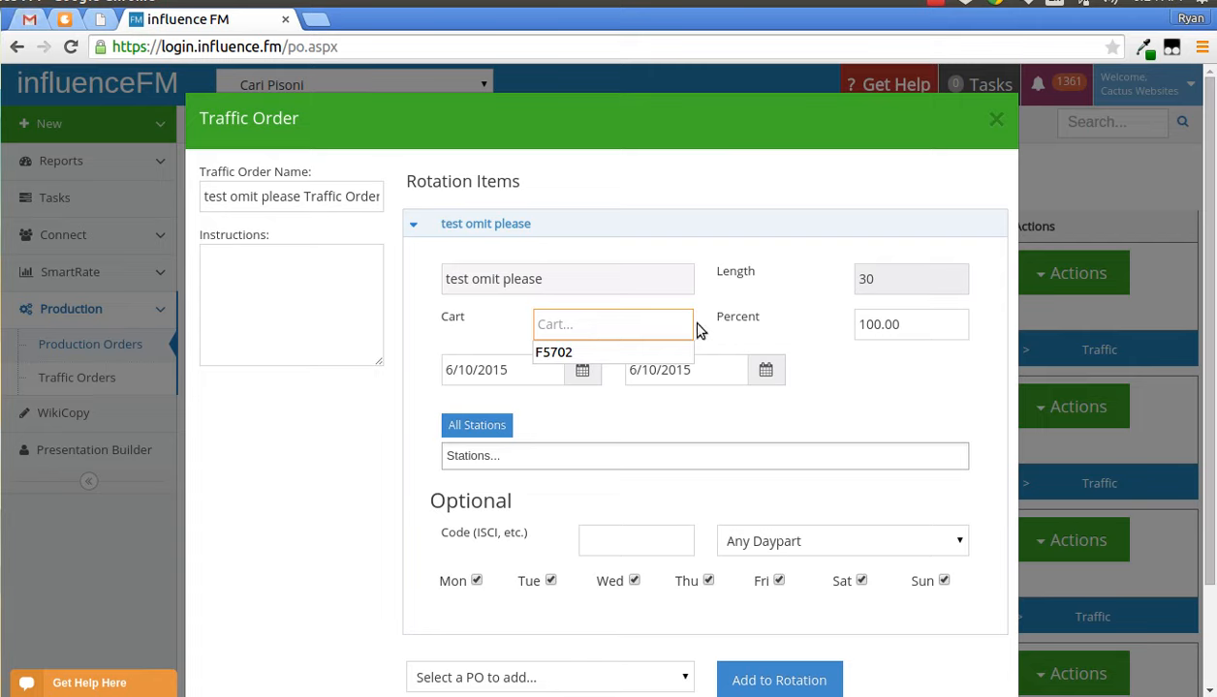
left_click(786, 336)
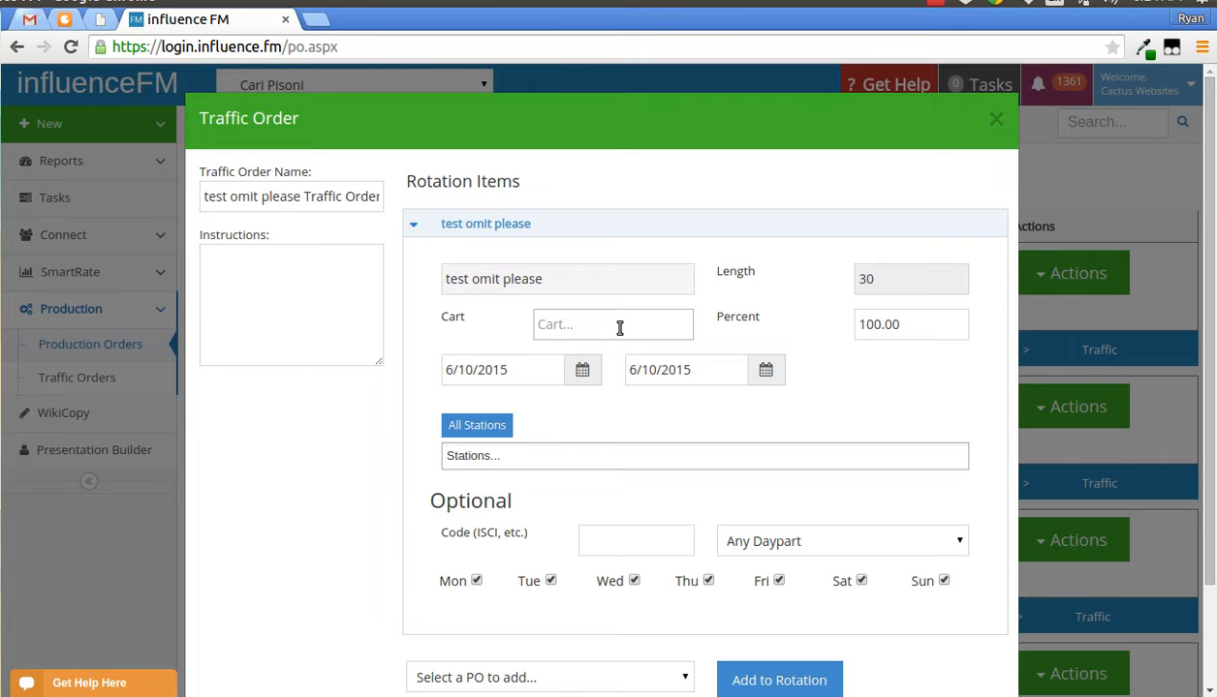
left_click(516, 373)
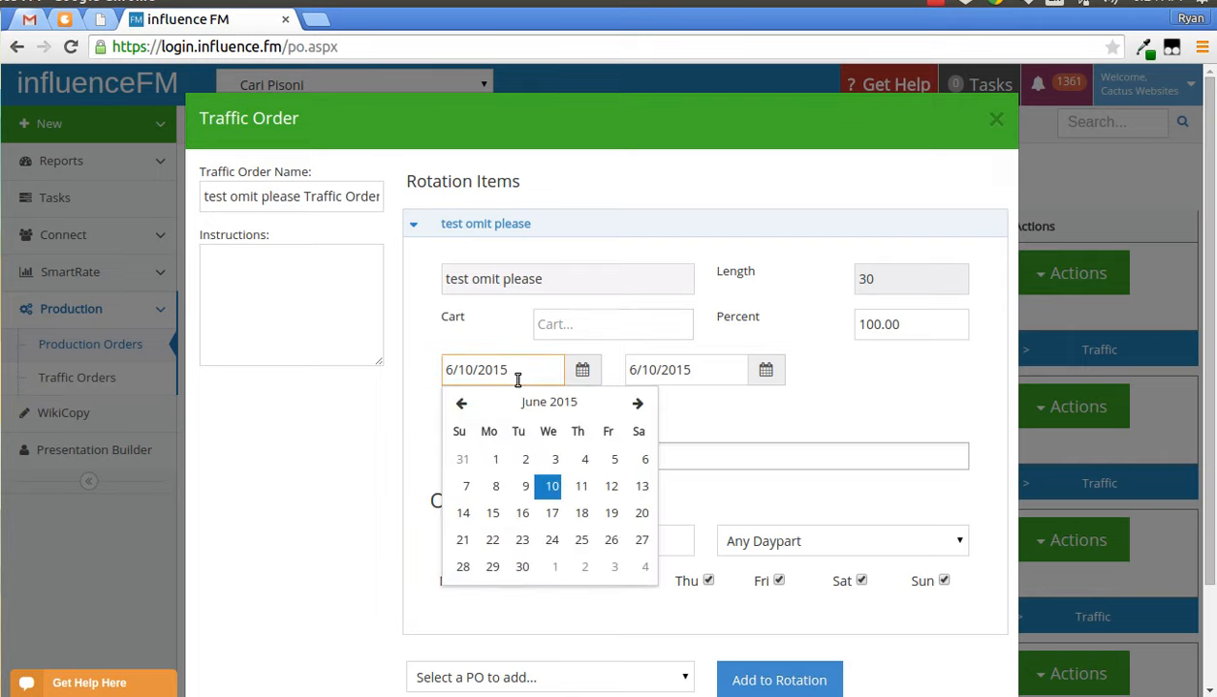
left_click(714, 372)
left_click(572, 436)
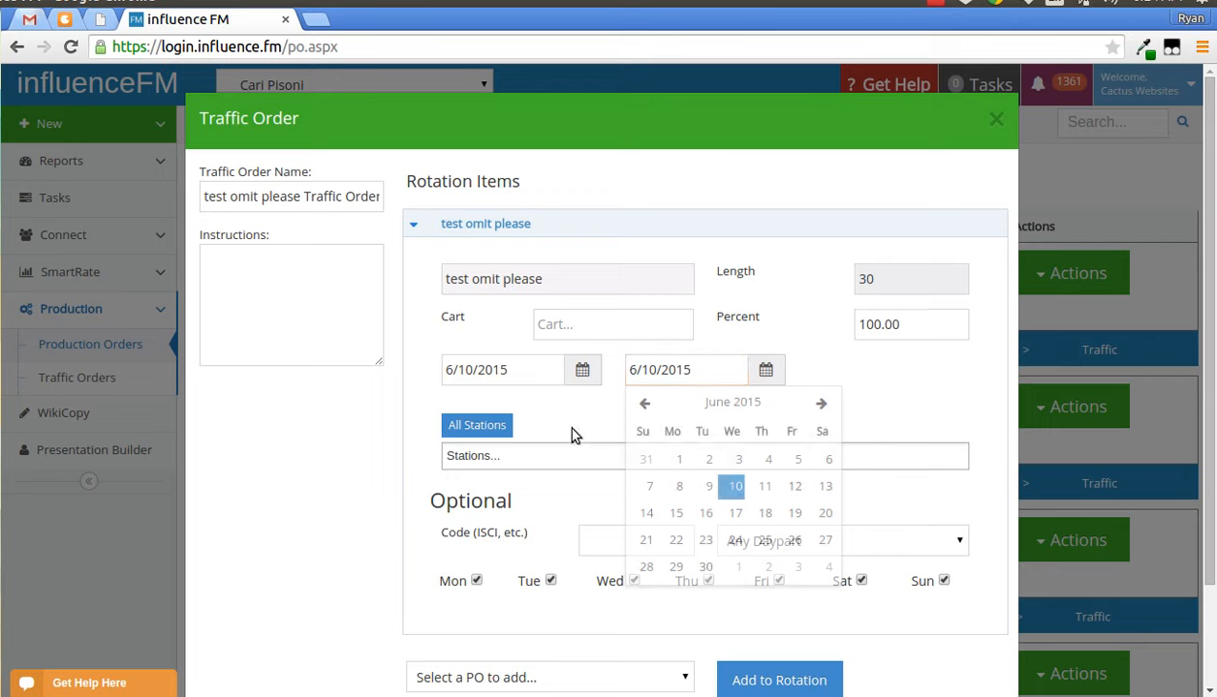
left_click(563, 467)
key("Escape")
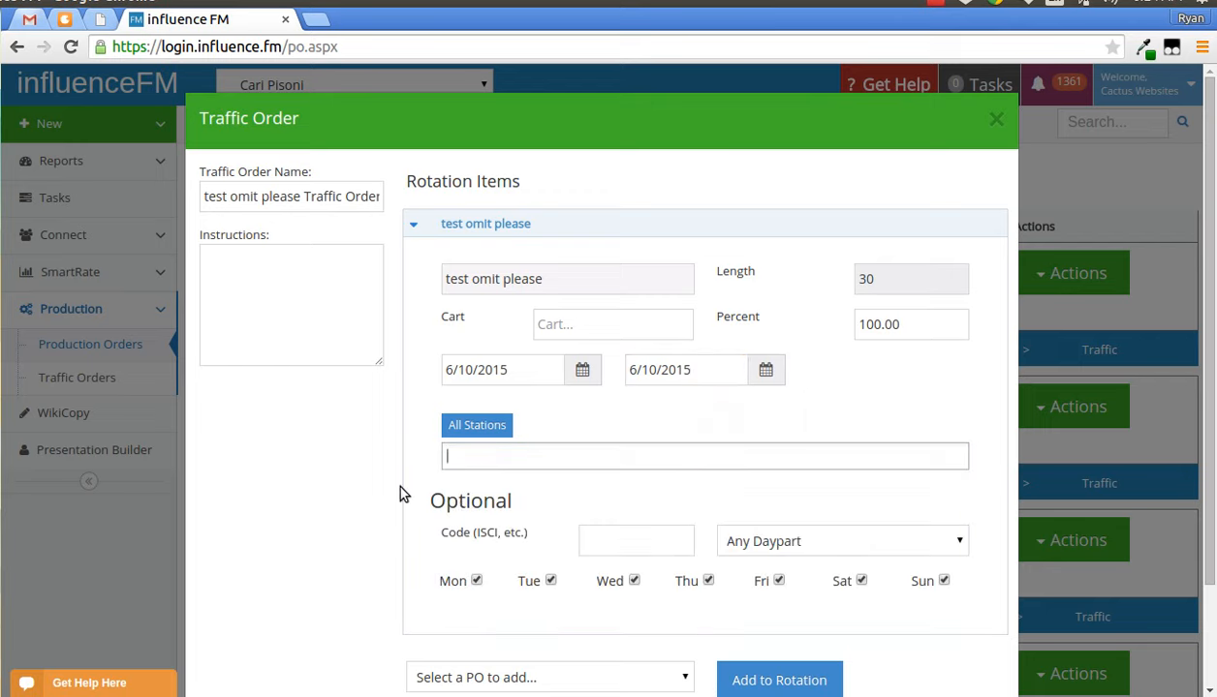
- Review the traffic order's optional fields, PO list and percent field, then close the traffic order dialog
left_click_drag(432, 502, 951, 594)
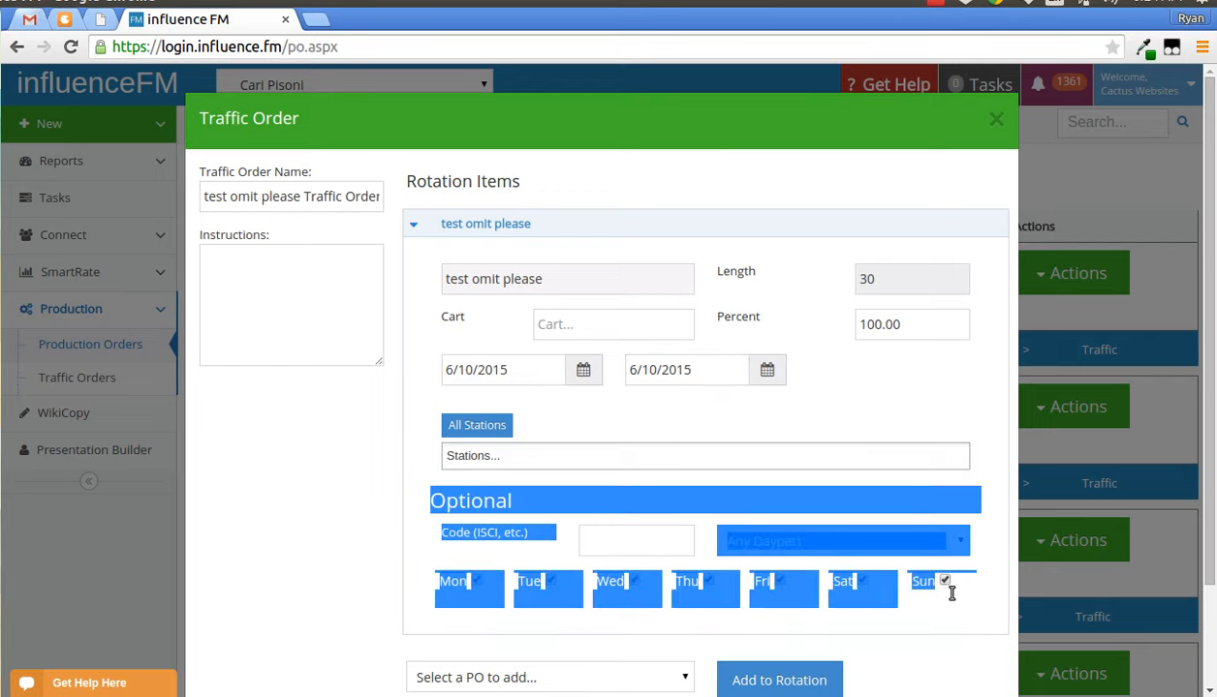
left_click(593, 513)
scroll(571, 504, "down", 1)
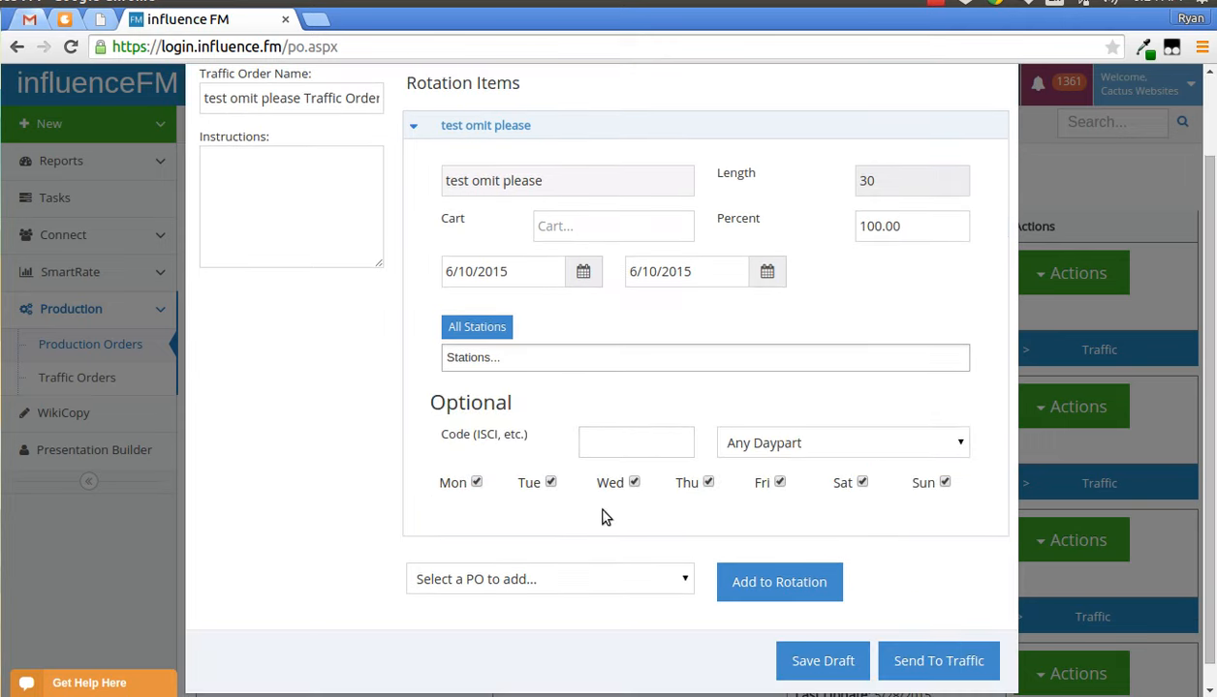
left_click(586, 579)
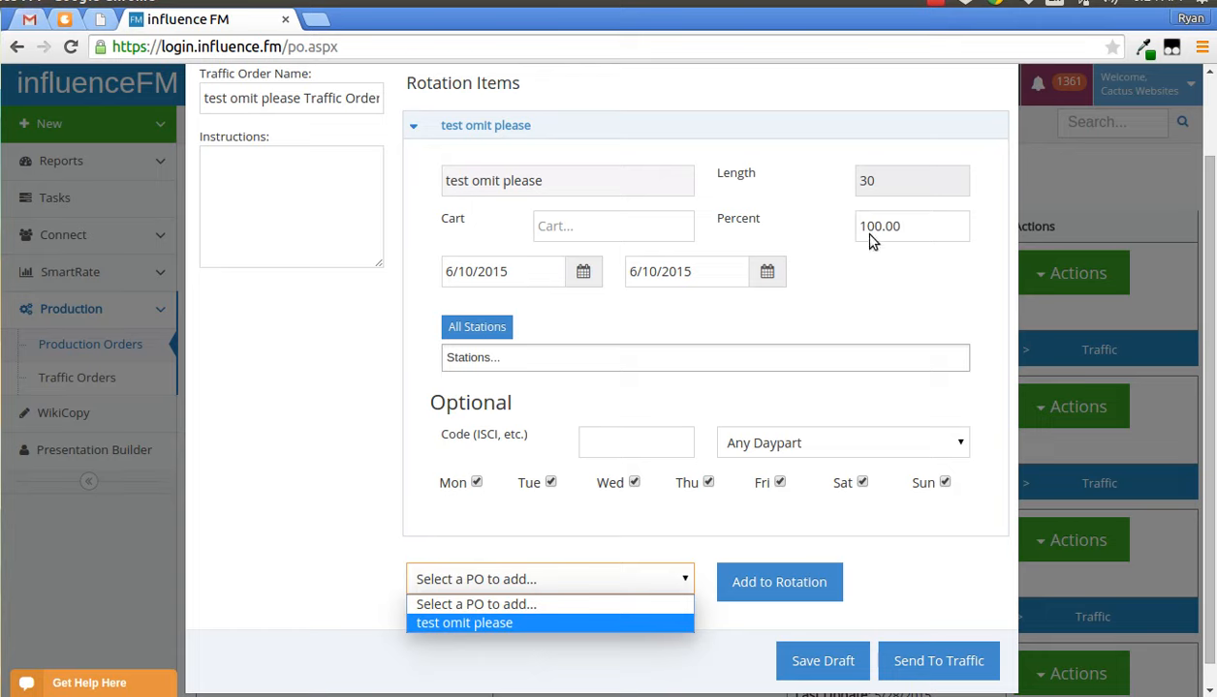
left_click(722, 223)
left_click_drag(714, 219, 785, 229)
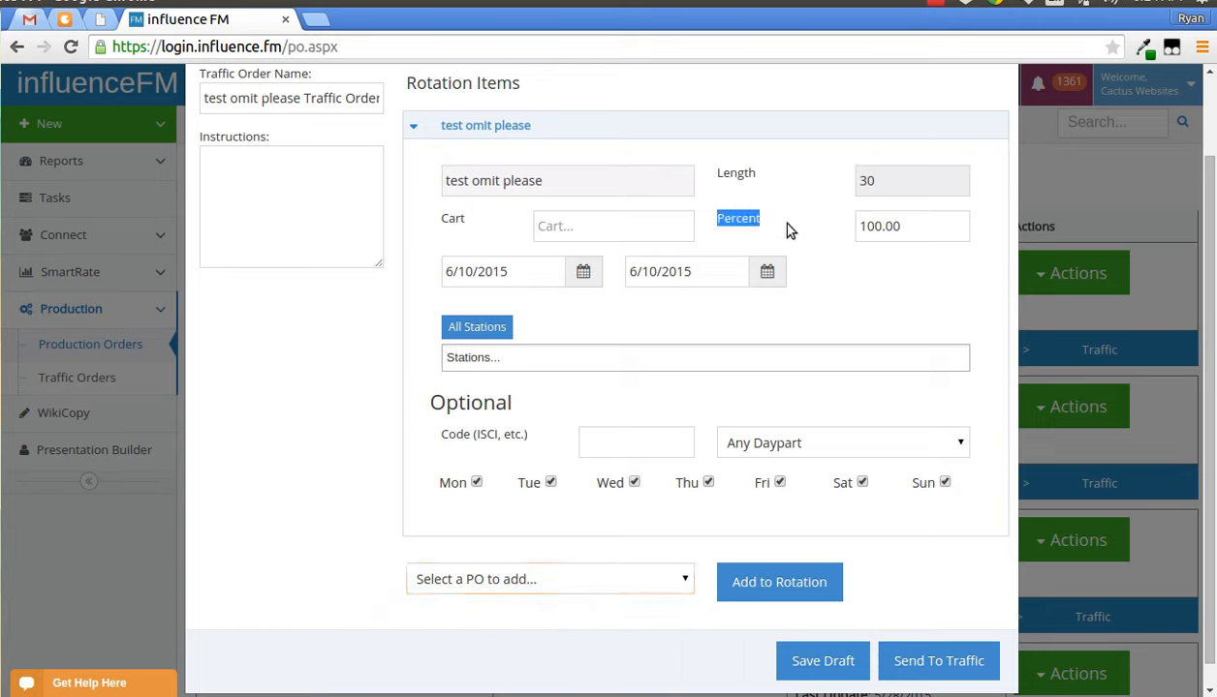
left_click(875, 226)
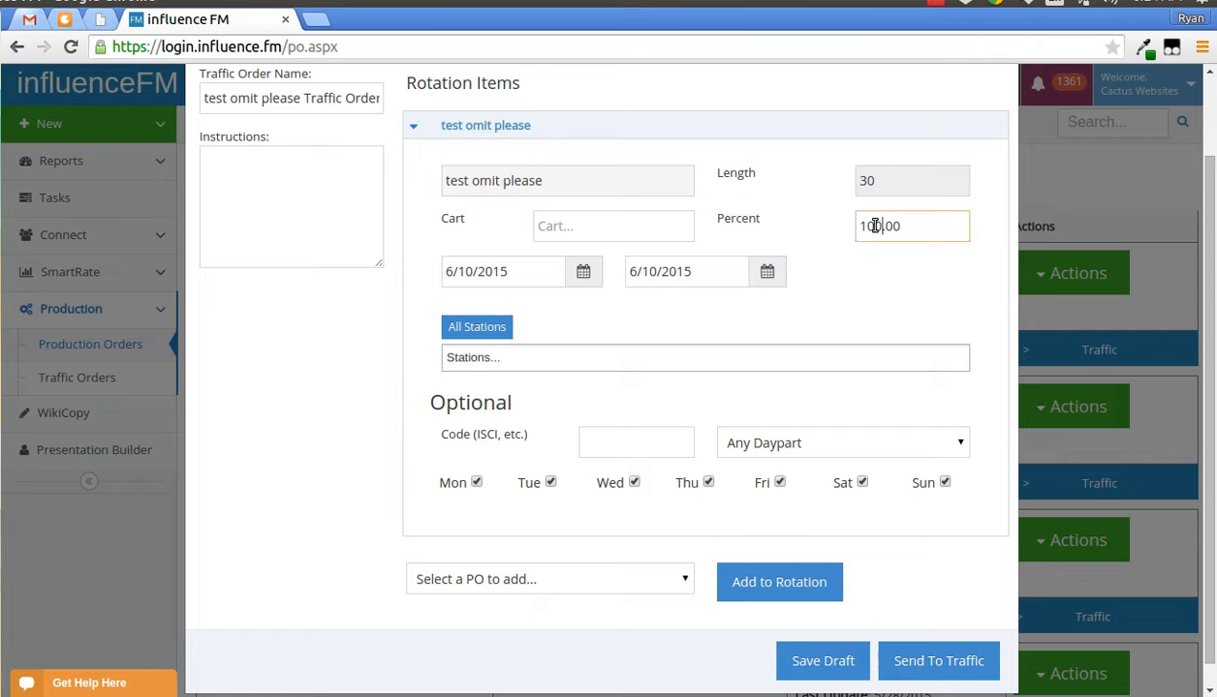
left_click_drag(875, 226, 858, 226)
left_click(290, 194)
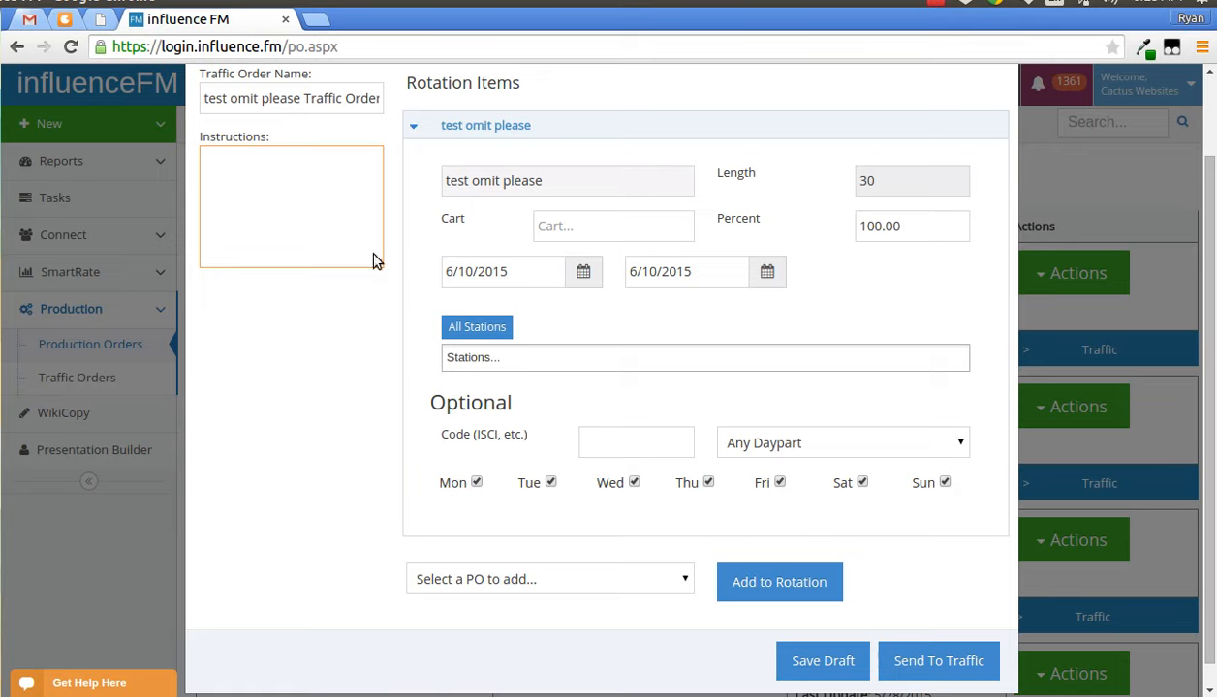
scroll(375, 261, "up", 2)
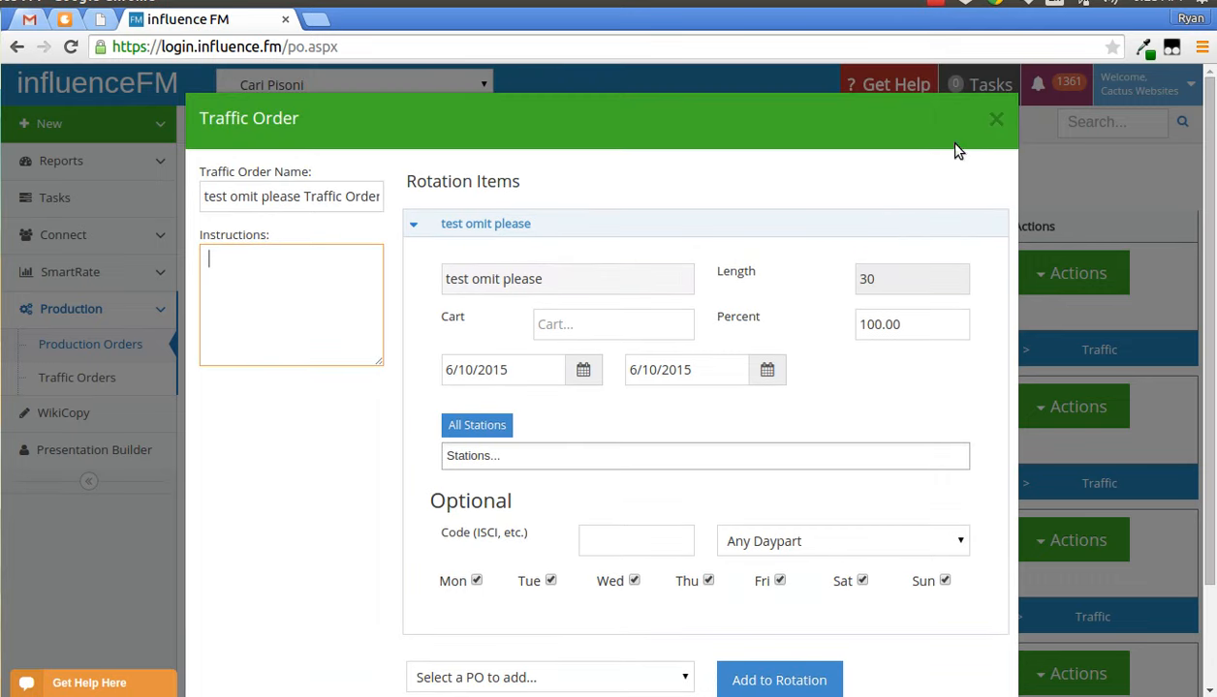
left_click(993, 121)
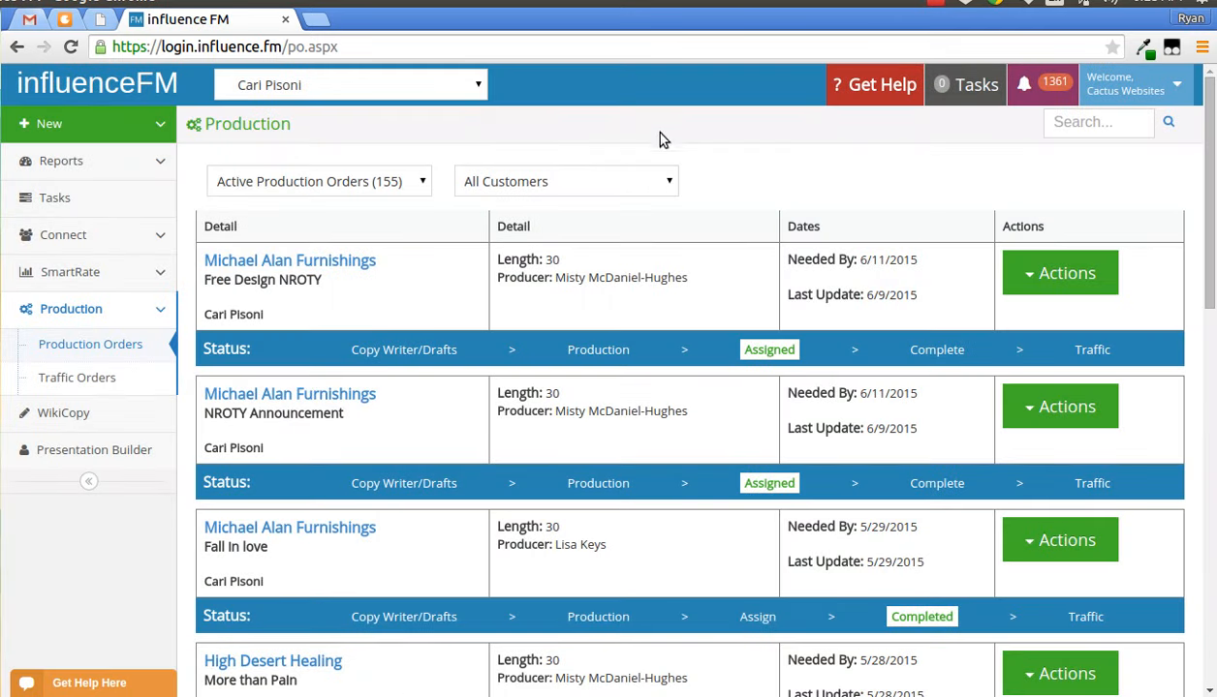
- Start a new production order for Cactus Websites and select the customer Greg's Guitar Store
left_click(92, 133)
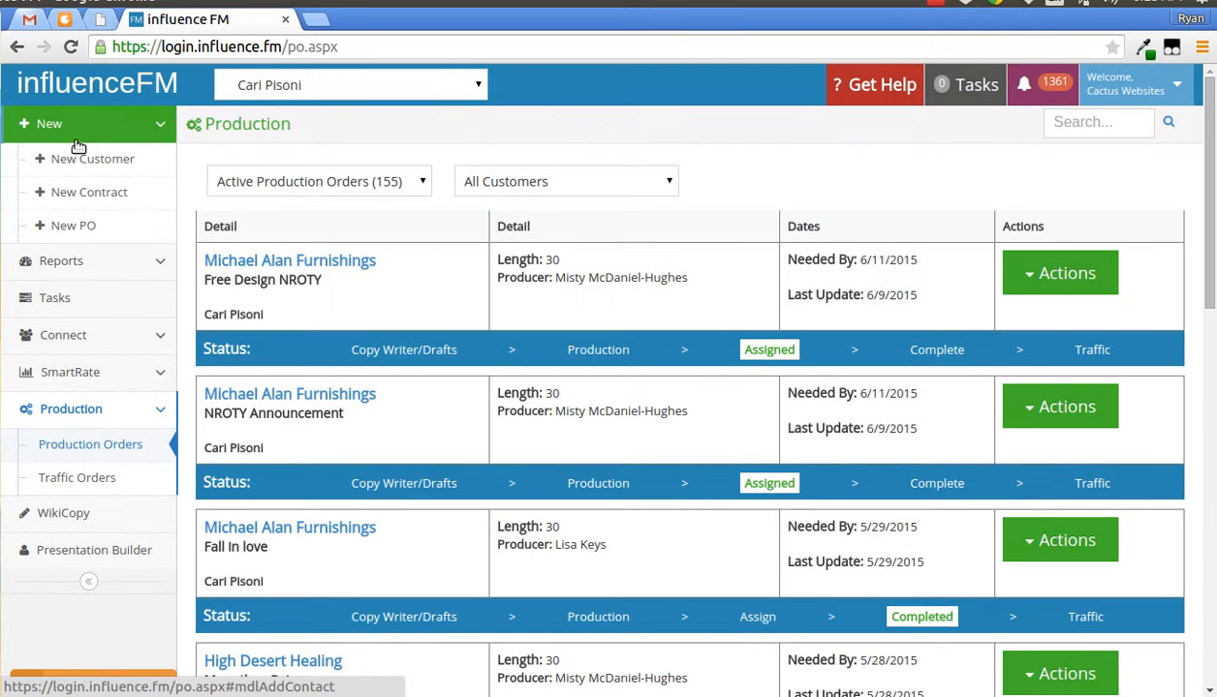
left_click(76, 224)
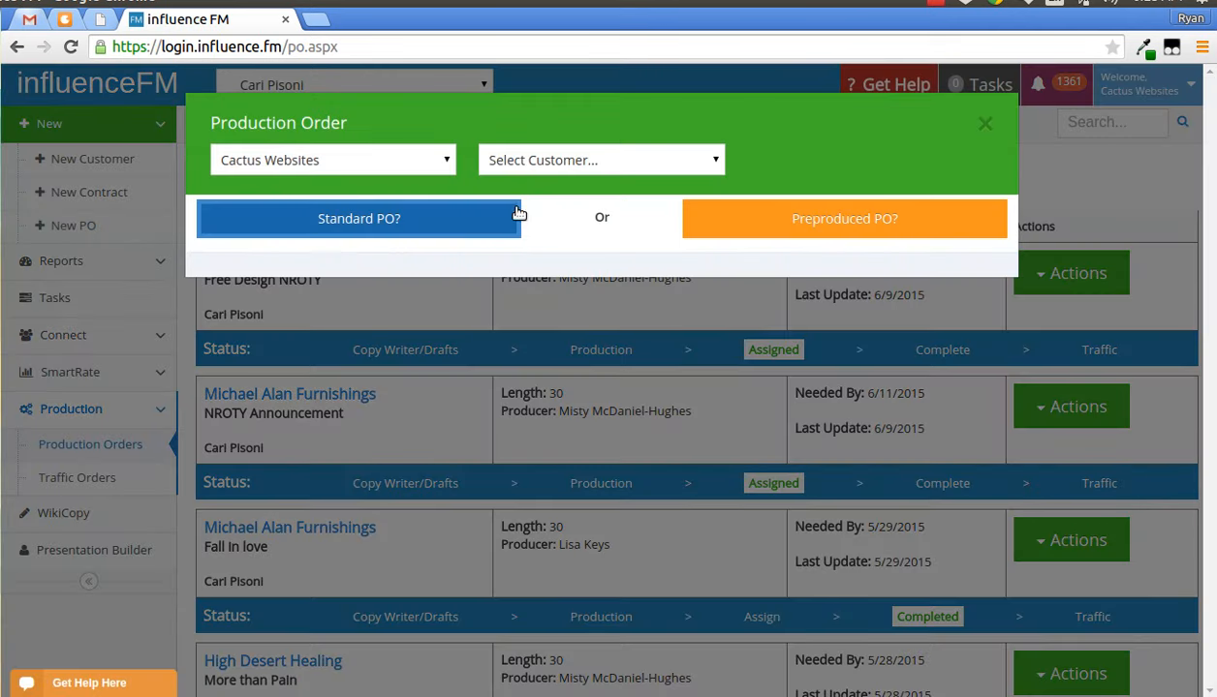
left_click(430, 162)
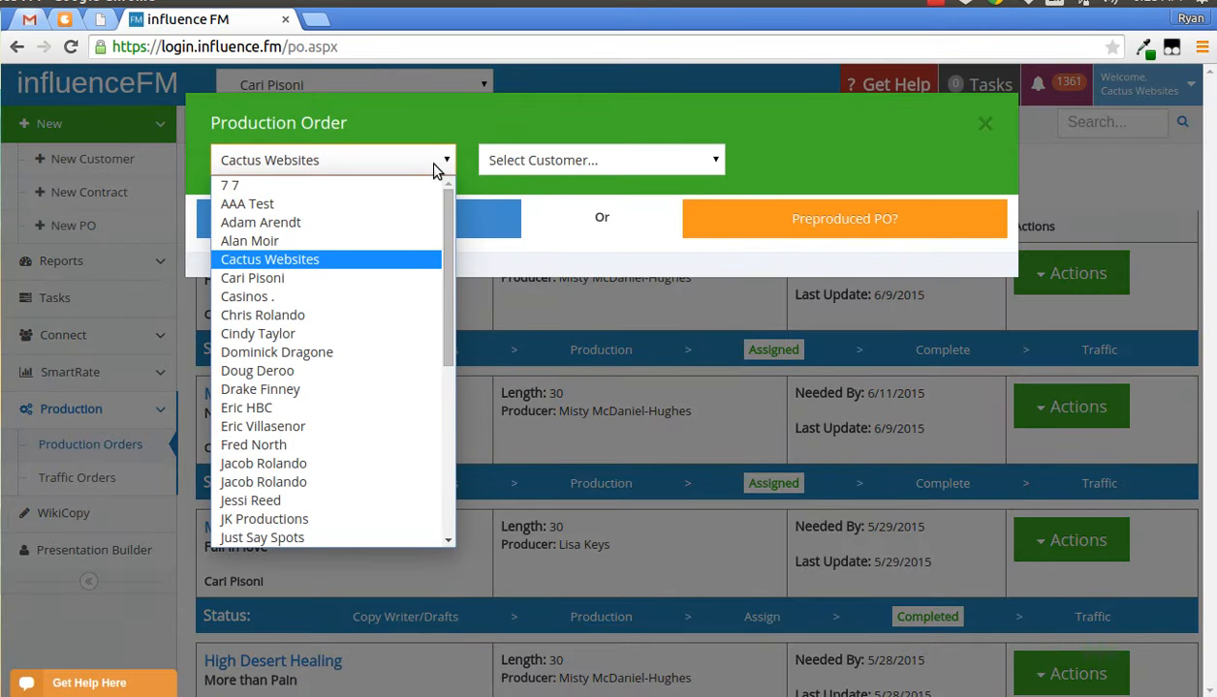
left_click(277, 278)
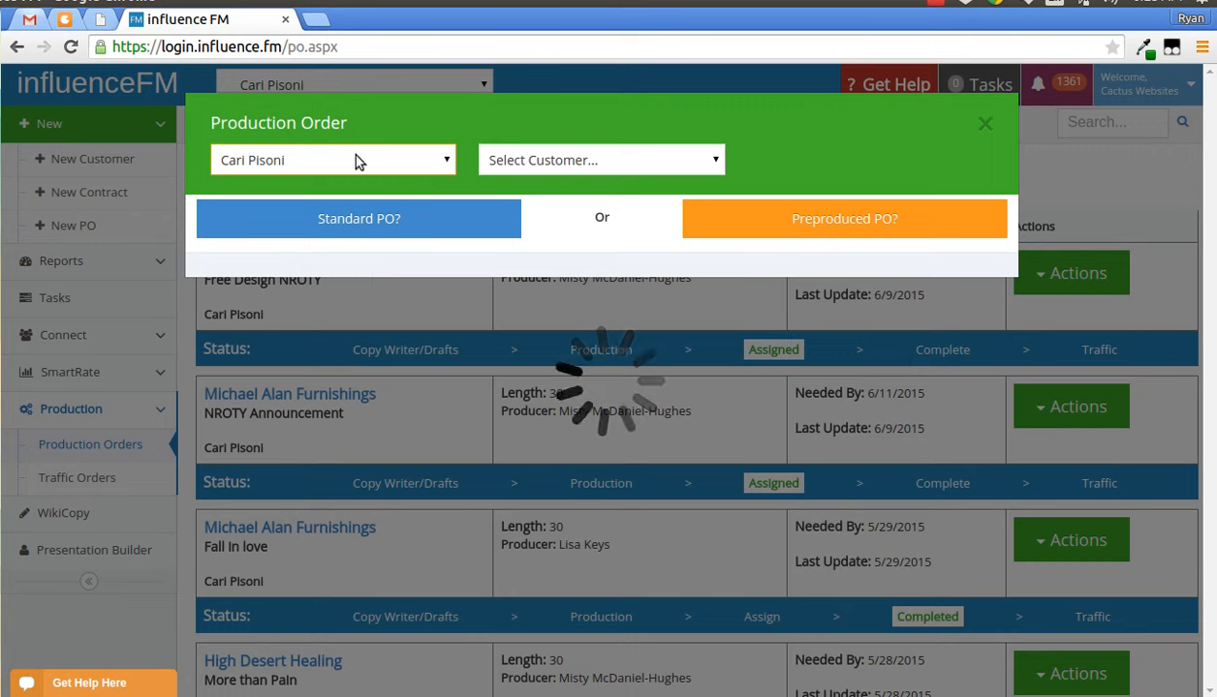
left_click(397, 169)
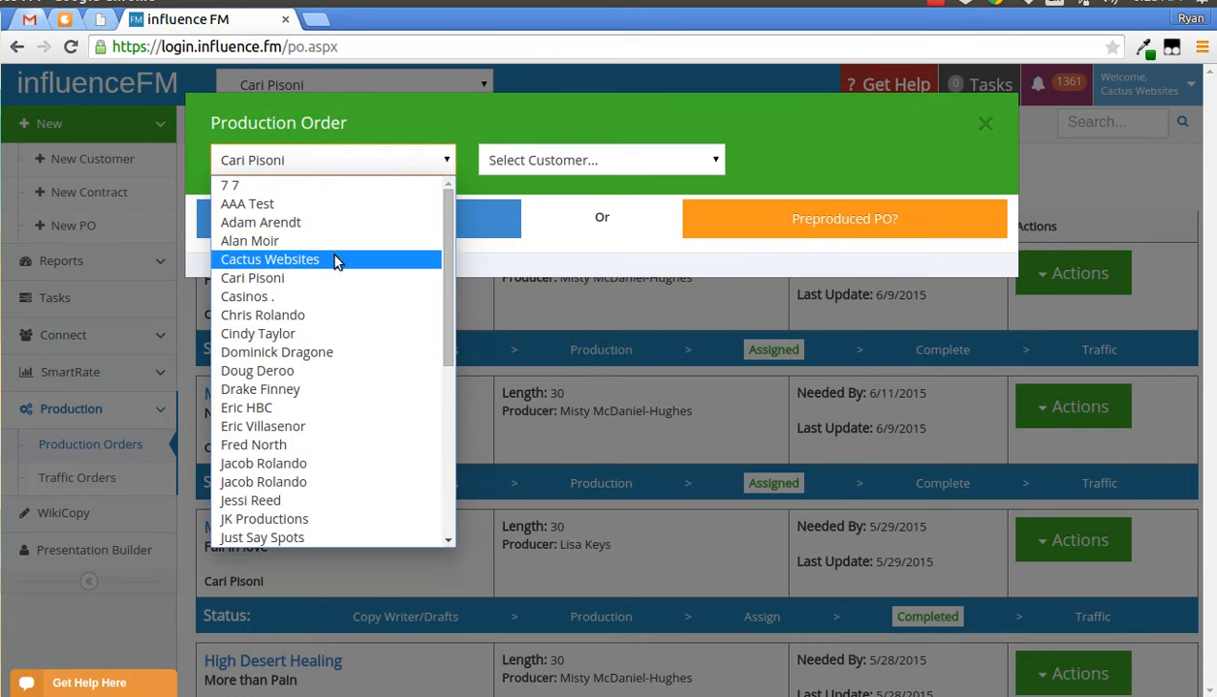
left_click(334, 260)
left_click(604, 161)
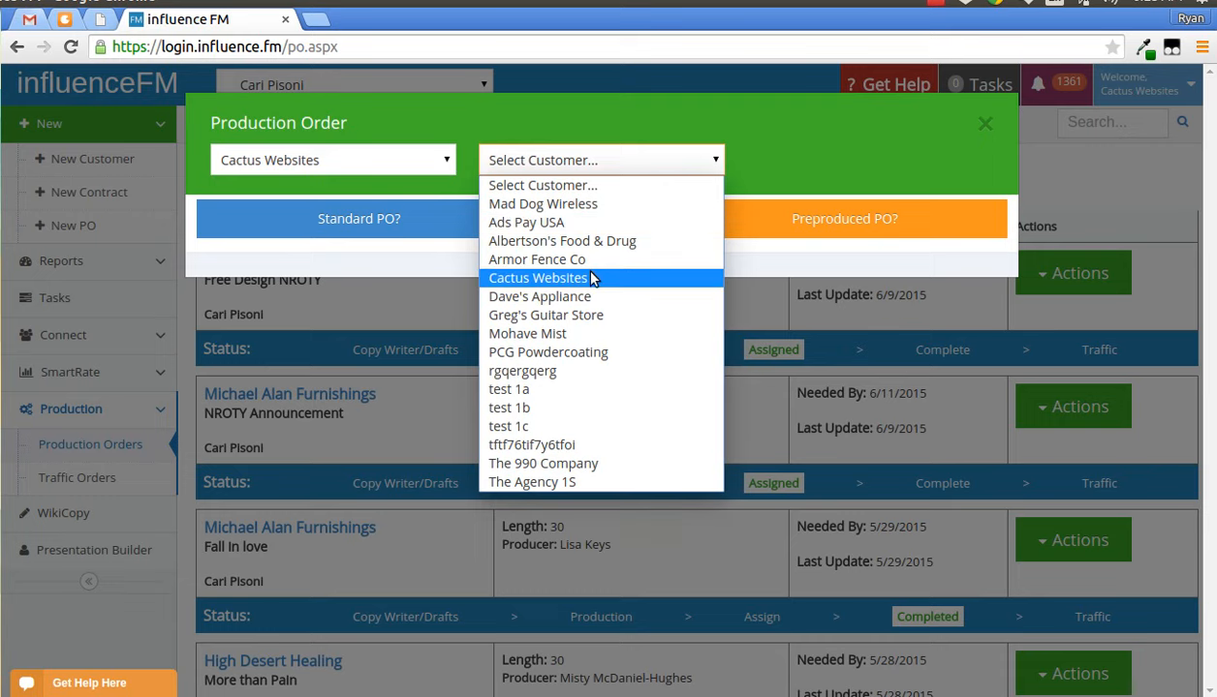
left_click(548, 316)
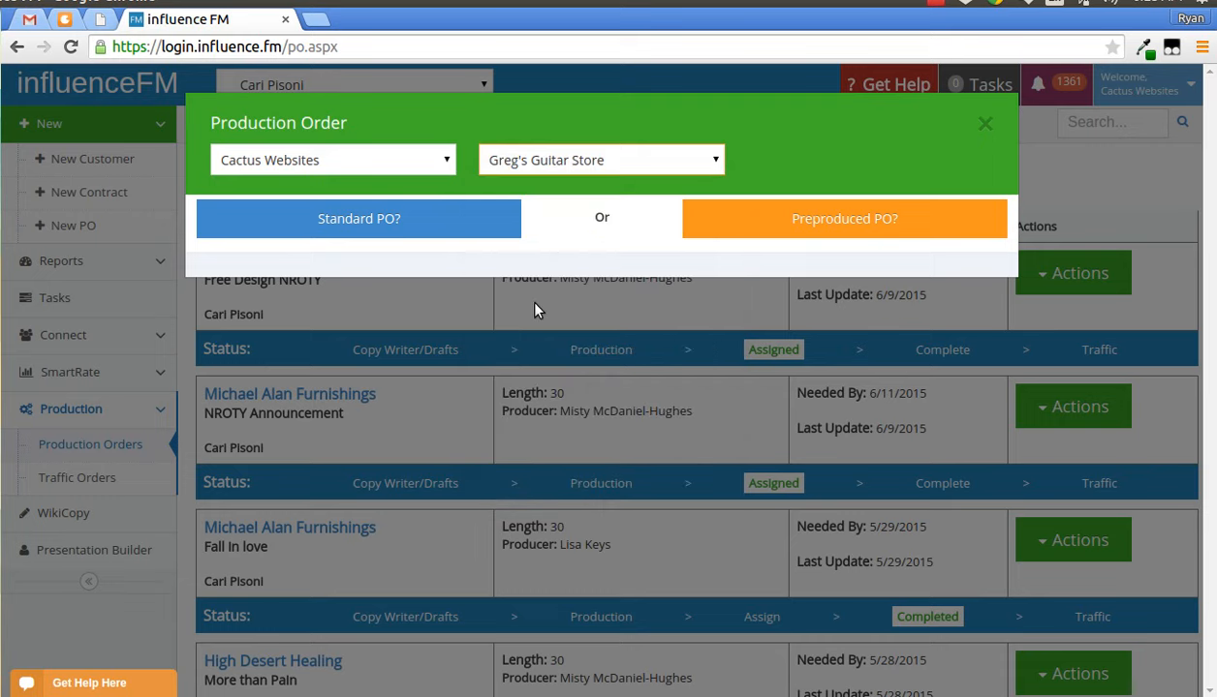
- Choose a standard PO and enter the copy title "Test 123456"
left_click(331, 231)
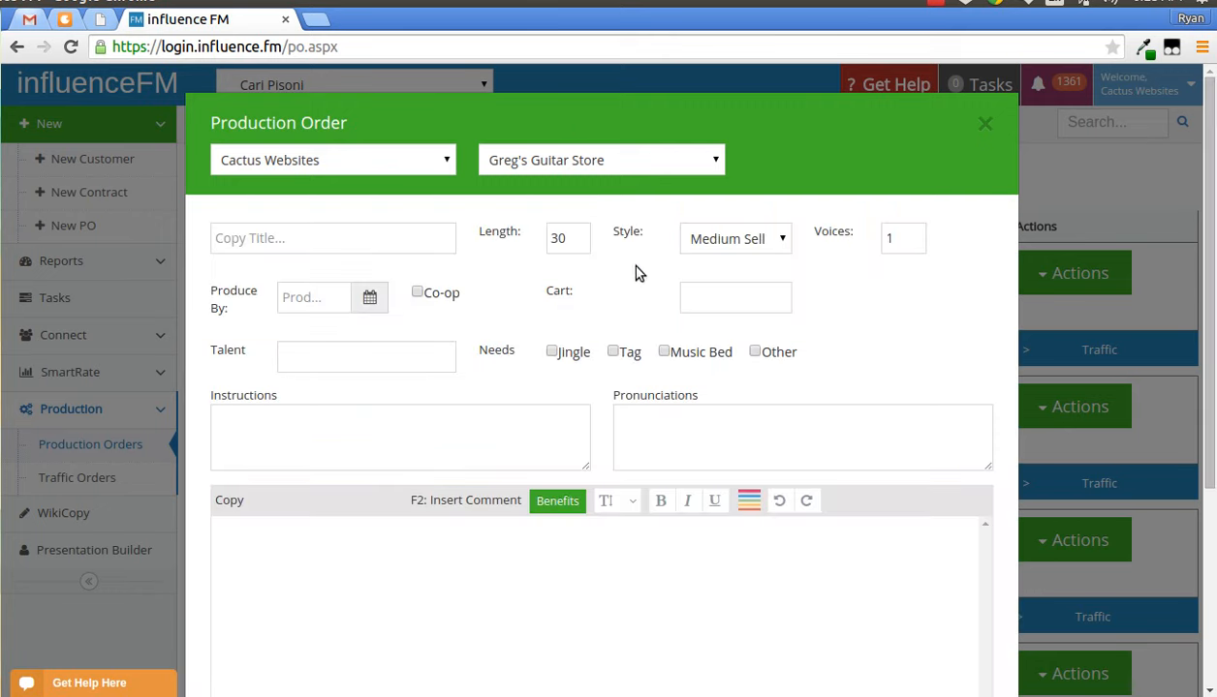
left_click(265, 248)
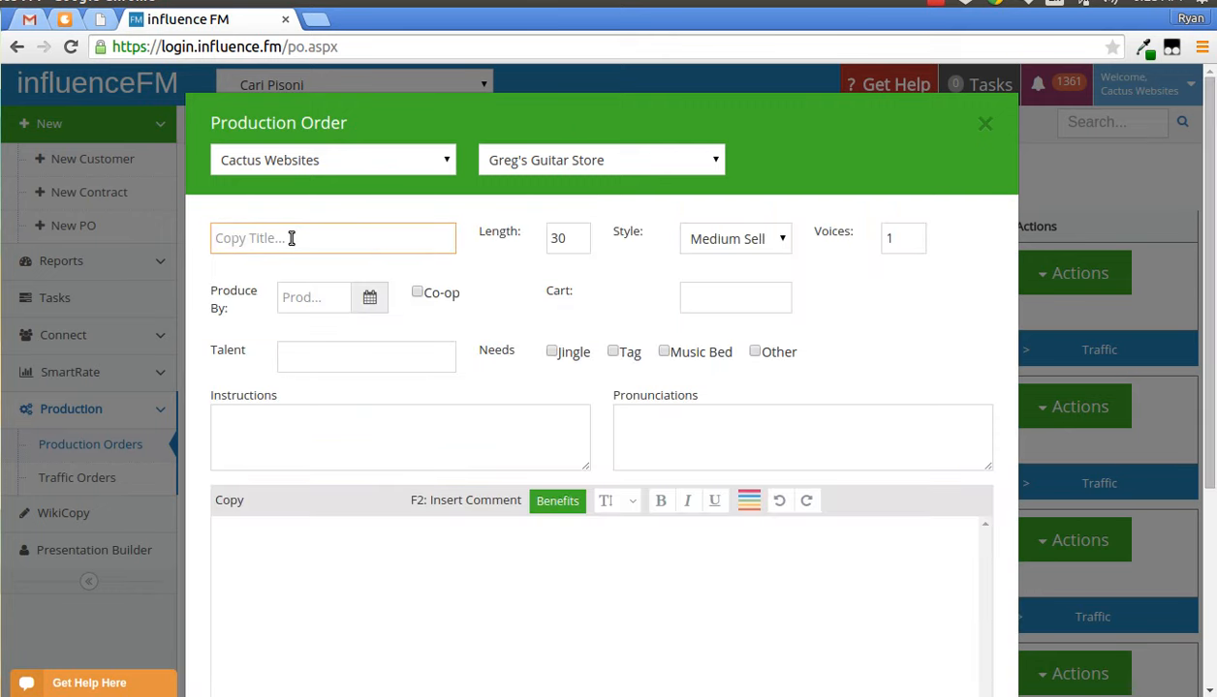
type("Test")
type("123456")
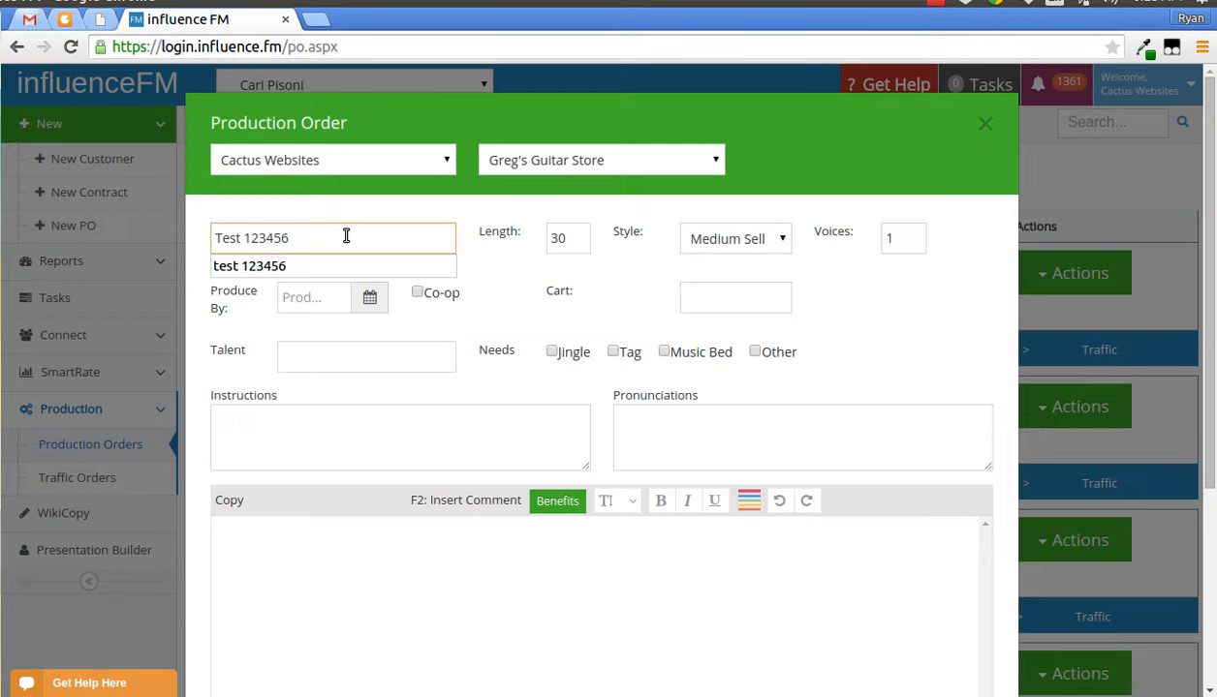
left_click(503, 258)
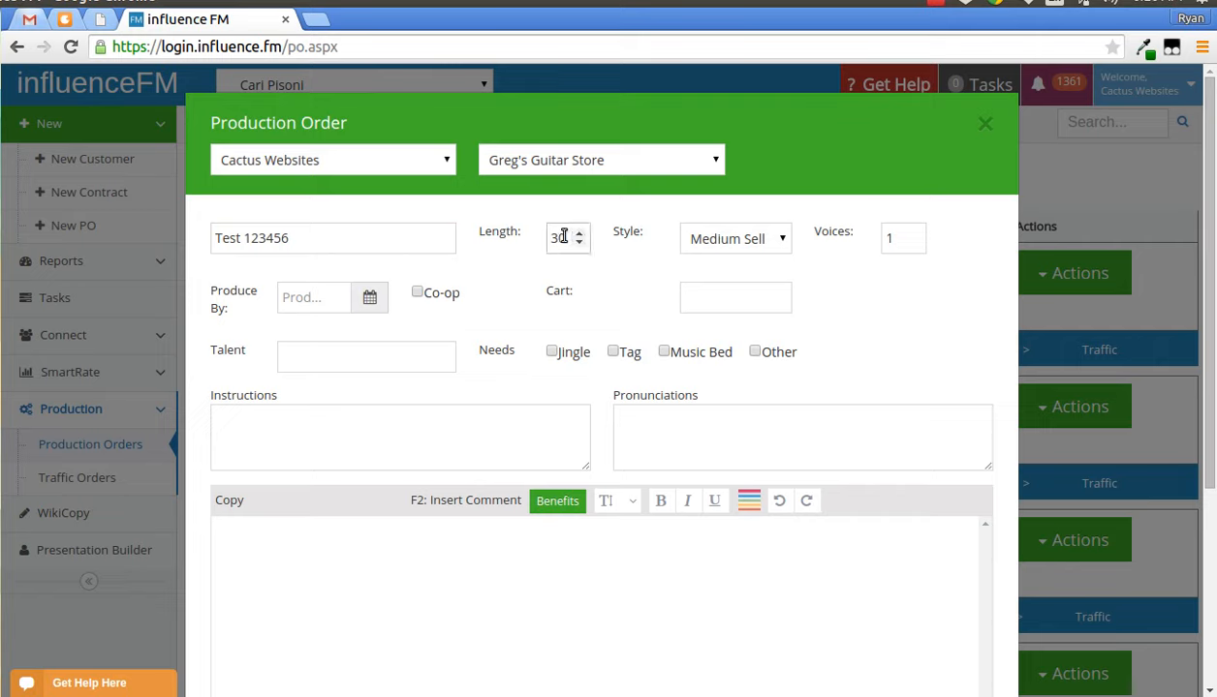
- Set the produce-by date to 06/11/2015, keeping the Medium Sell style
left_click(757, 239)
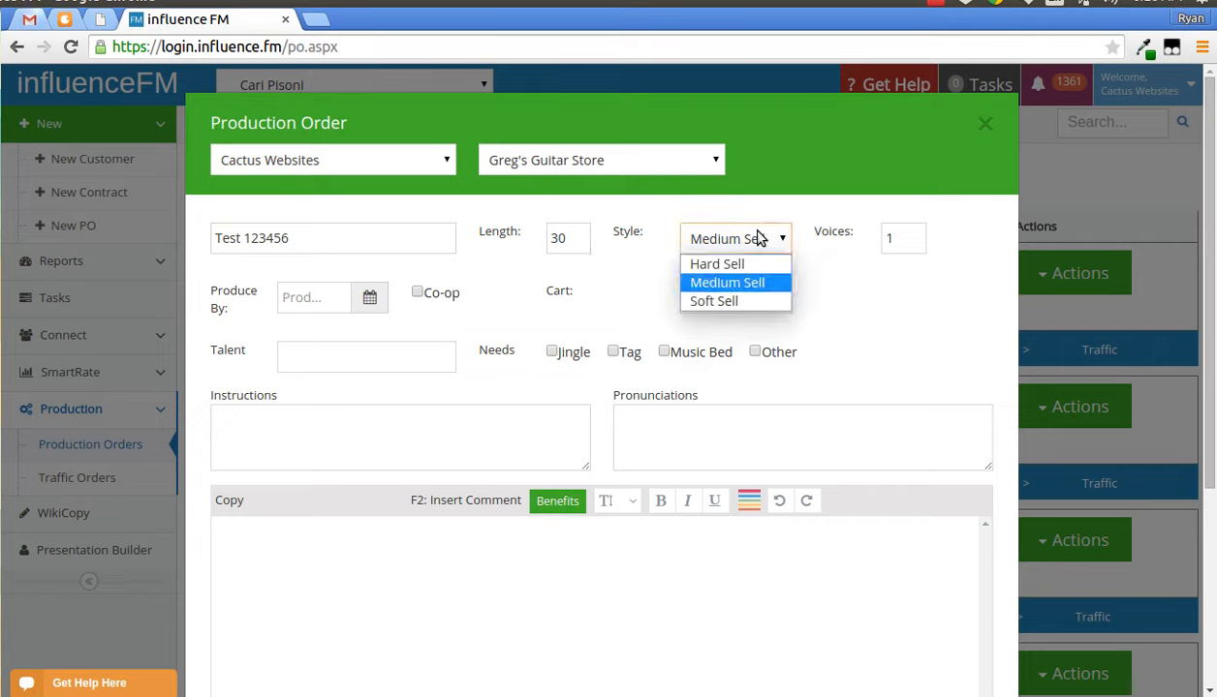
left_click(711, 238)
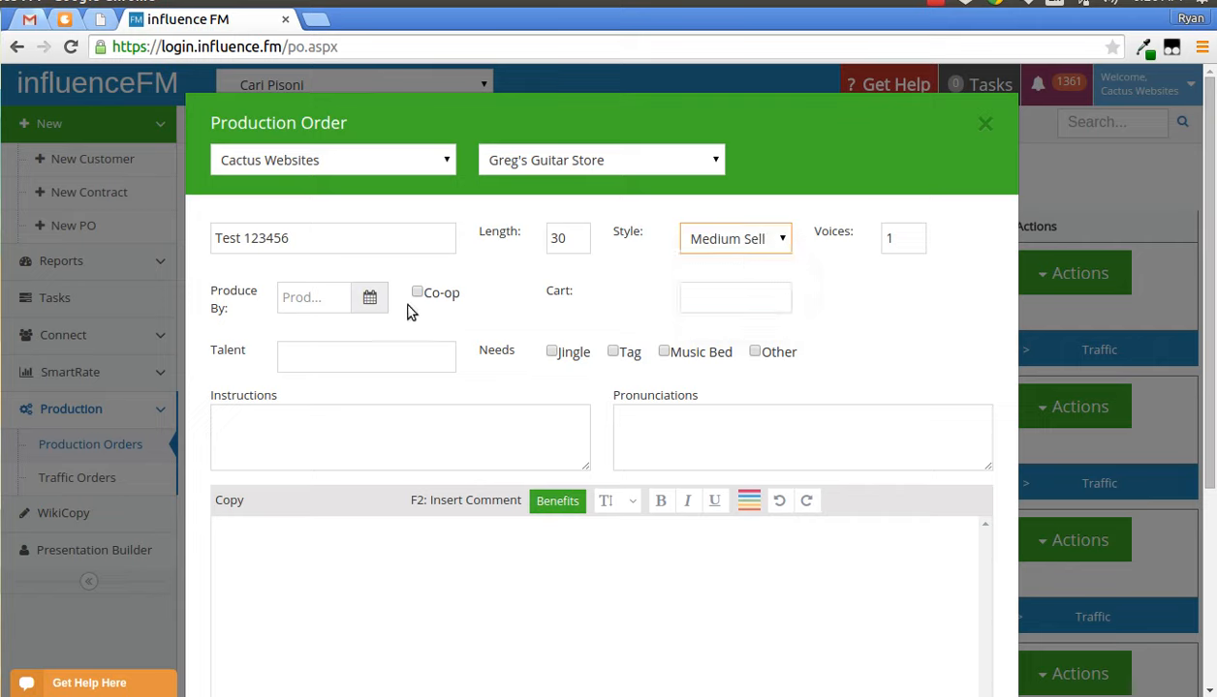
left_click(334, 298)
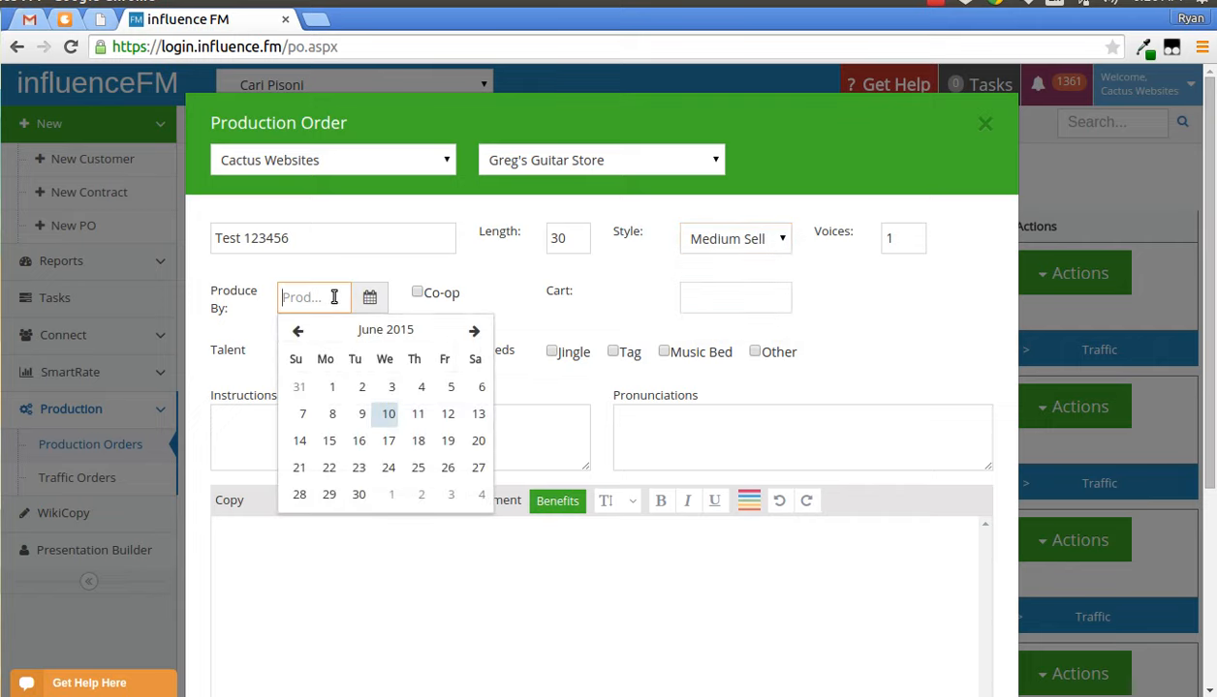
left_click(417, 413)
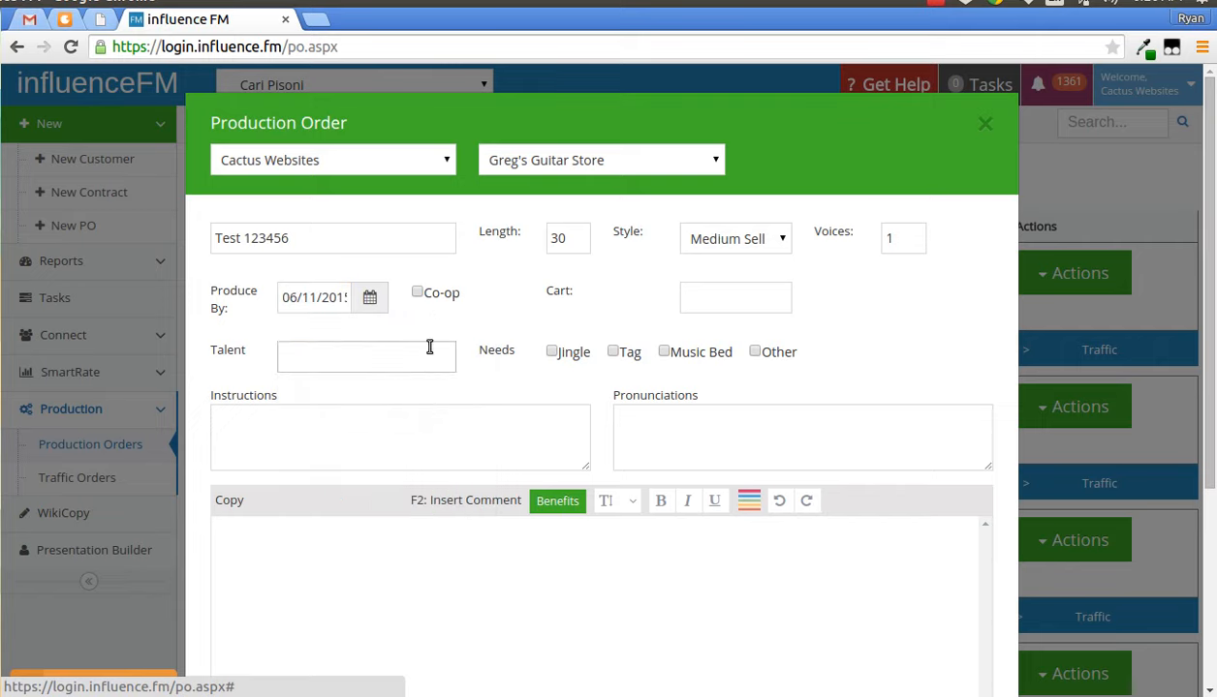
left_click(735, 297)
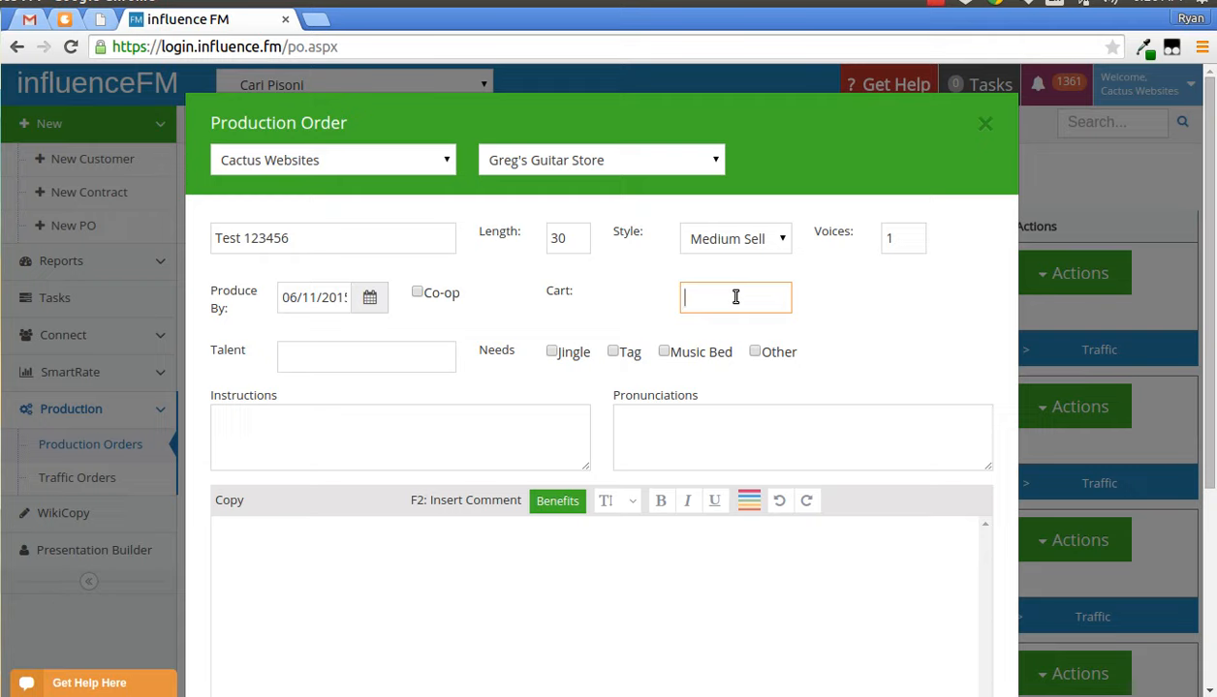
- Enter Misty as the talent and tick the Music Bed need
left_click(342, 351)
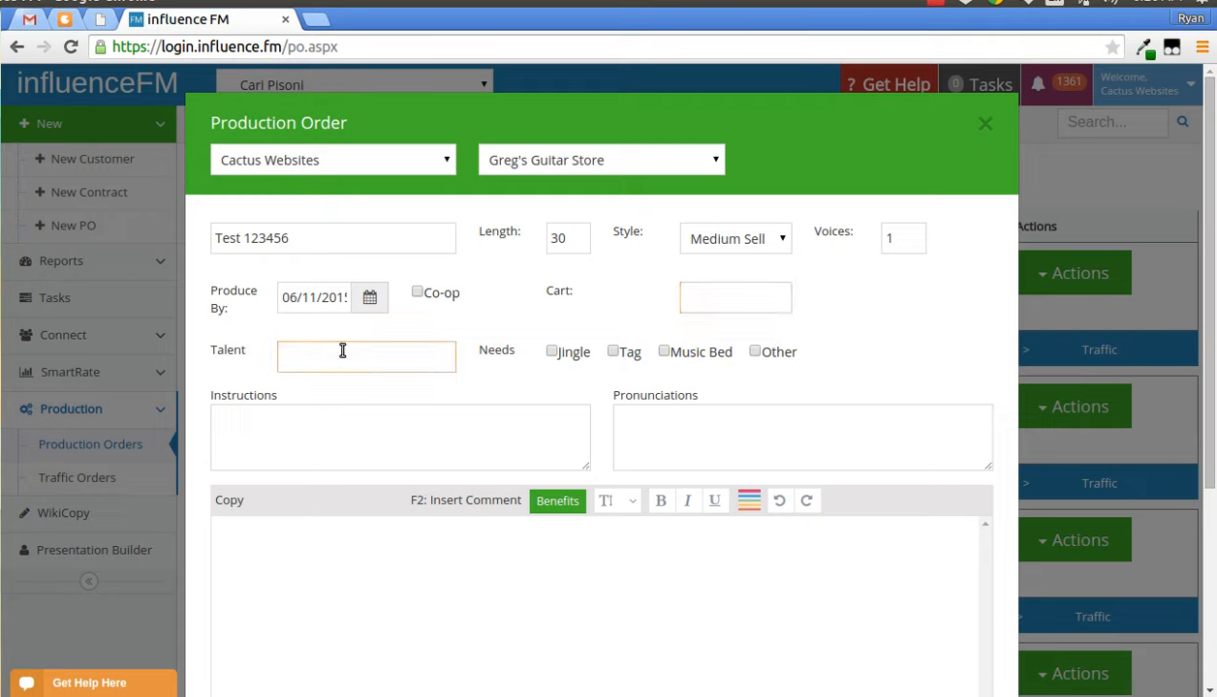
type("Misty")
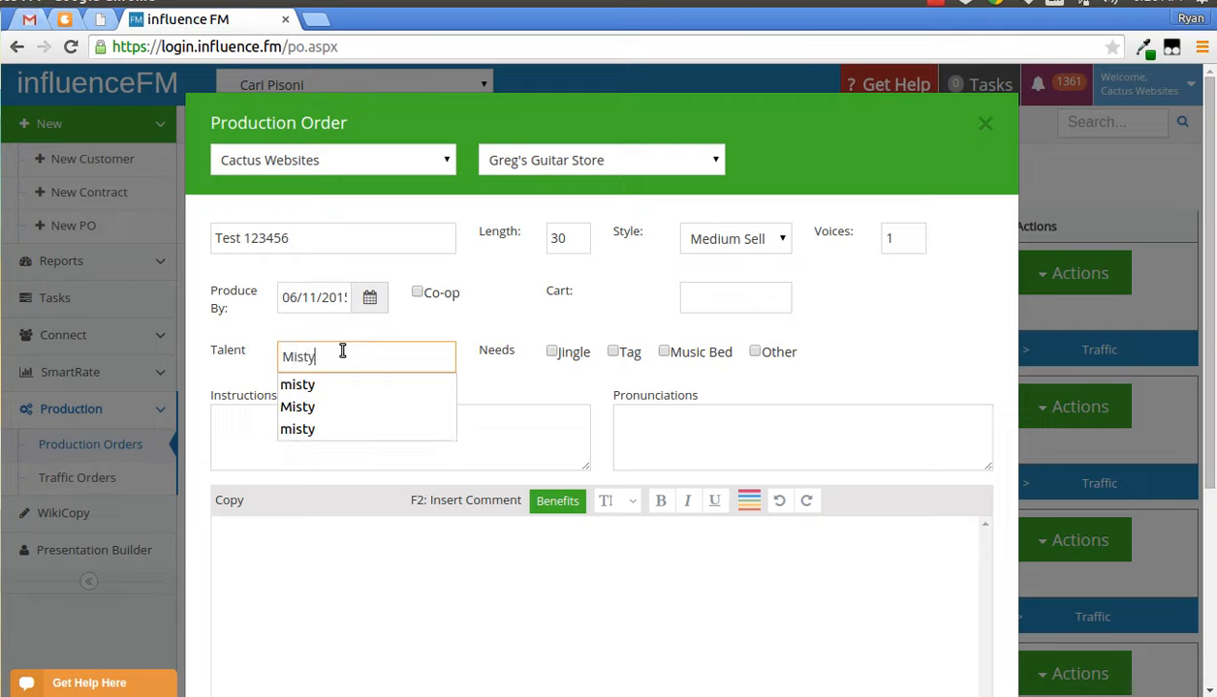
left_click(552, 397)
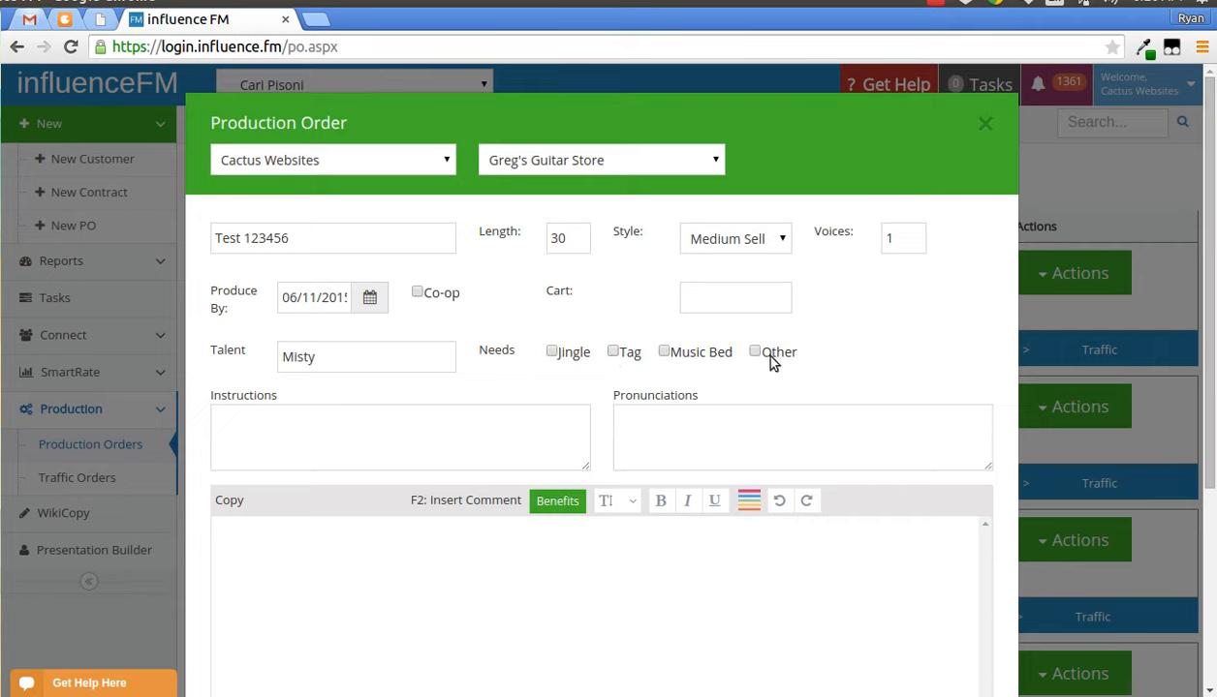
left_click(664, 351)
- Enter the instructions "Romantic Music Please"
left_click(528, 419)
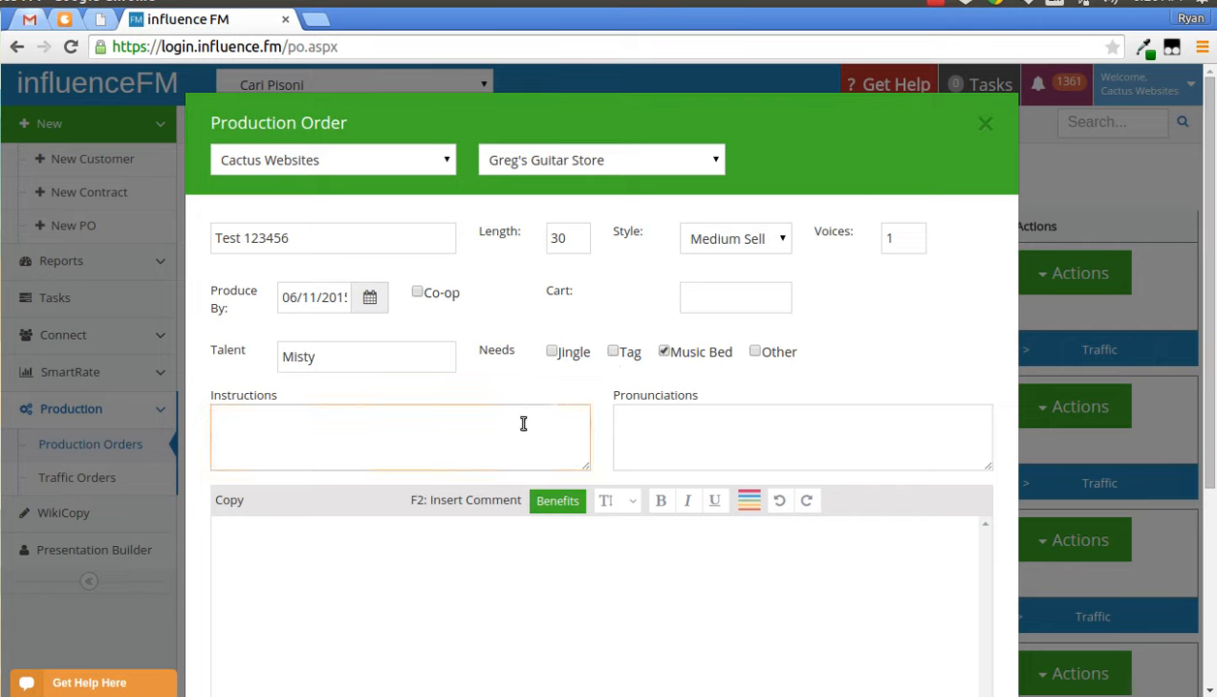
type("Romantic Music")
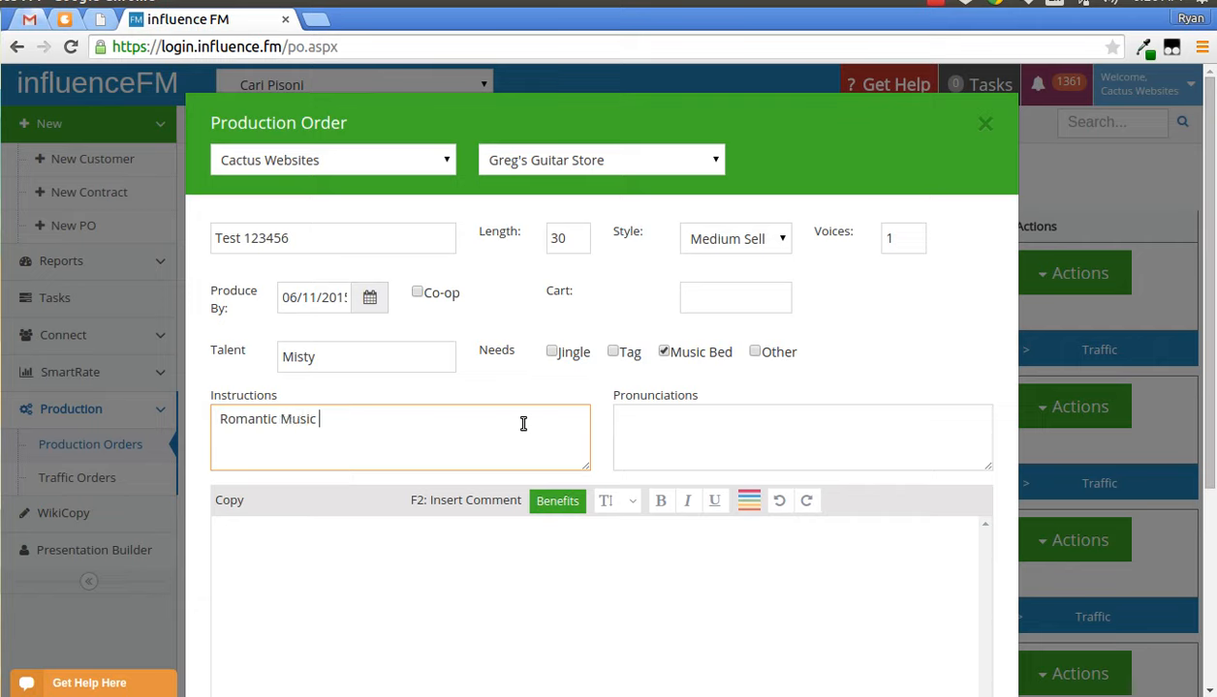
type(" Plea")
left_click(763, 446)
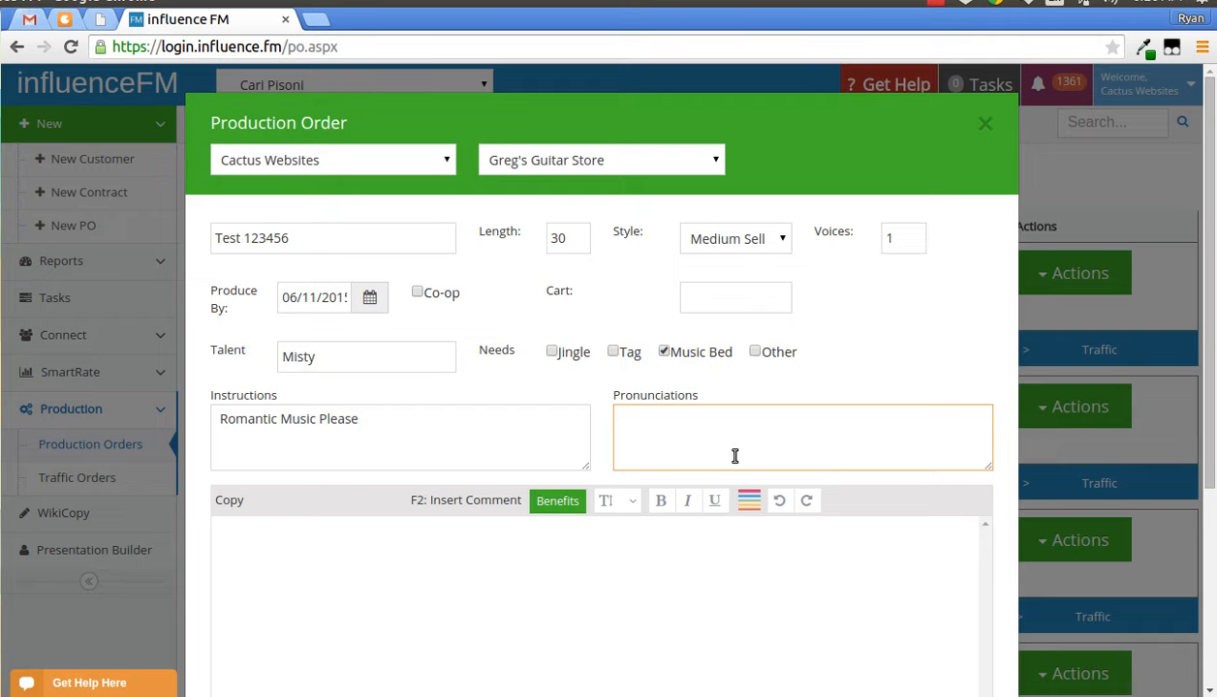
- Type placeholder text into the copy editor
scroll(730, 455, "down", 1)
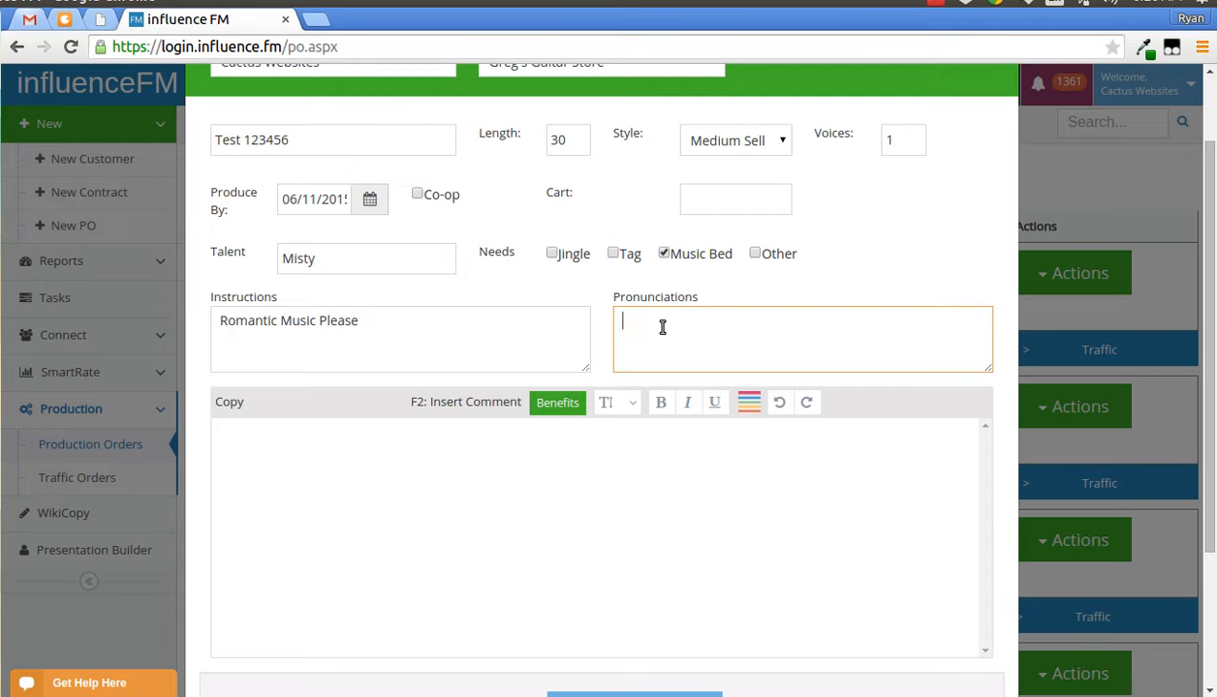
left_click(554, 492)
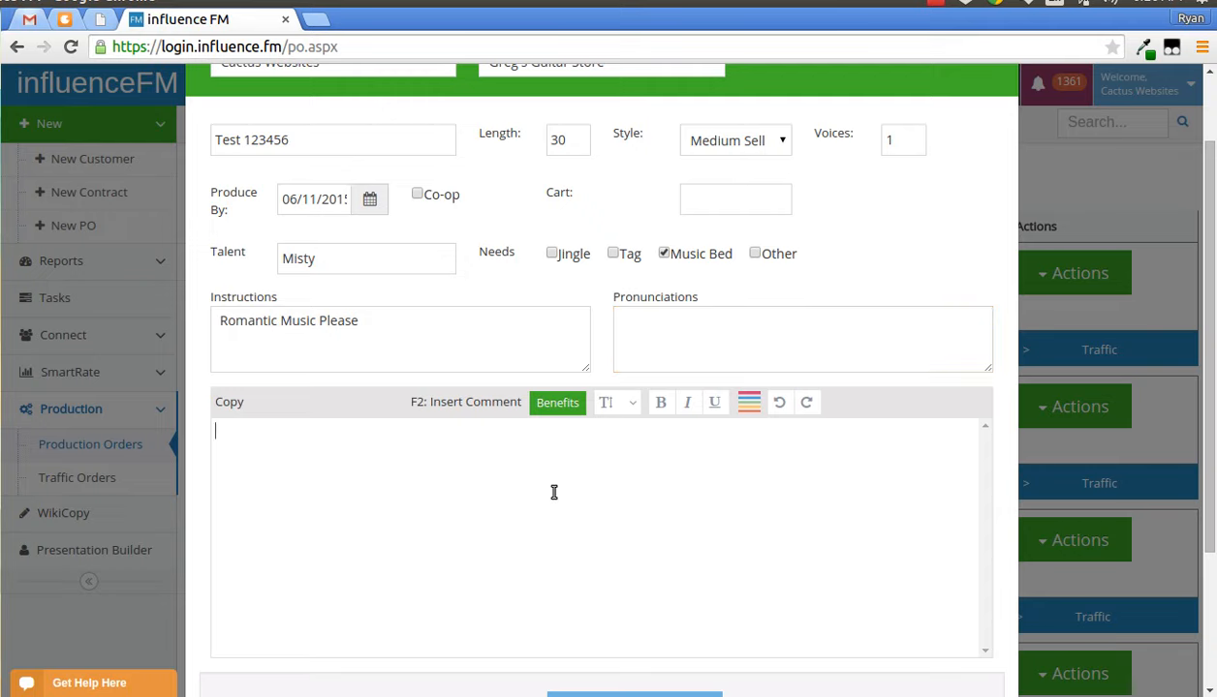
scroll(554, 492, "down", 2)
type("tbt tr 3wrt 2t grt wrg tn2tr")
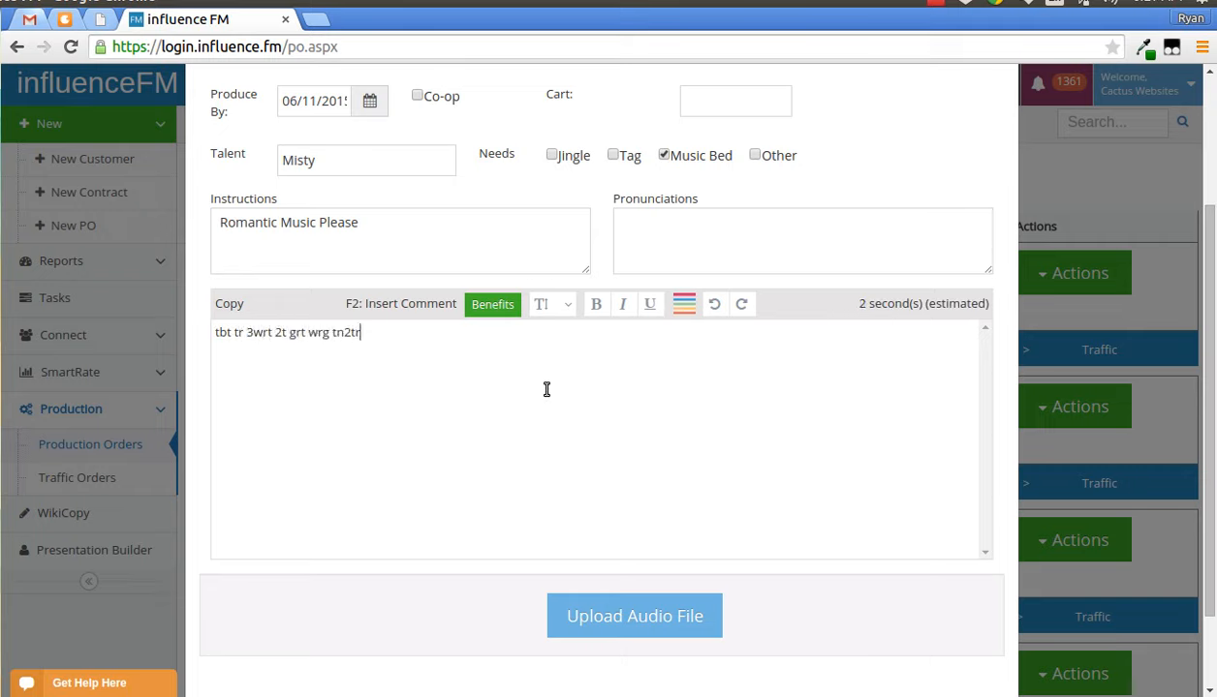
type(" rtg trg tr 2tr w2tg wrt")
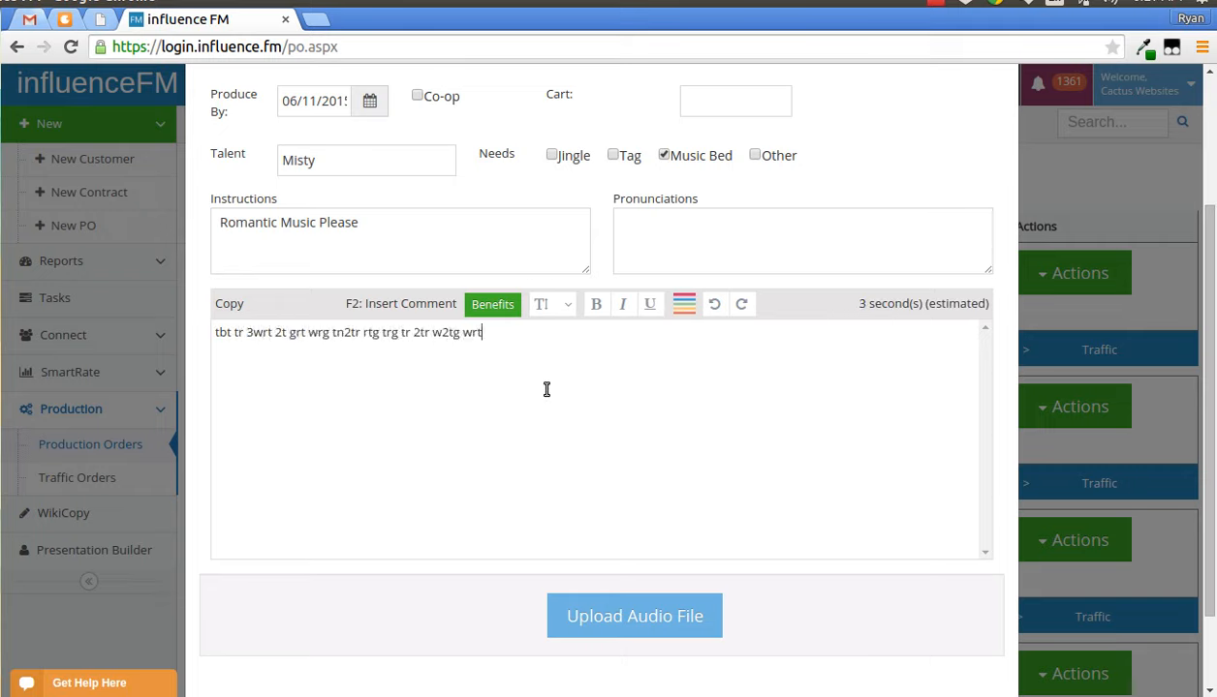
type(" t nygtn tg tr rt")
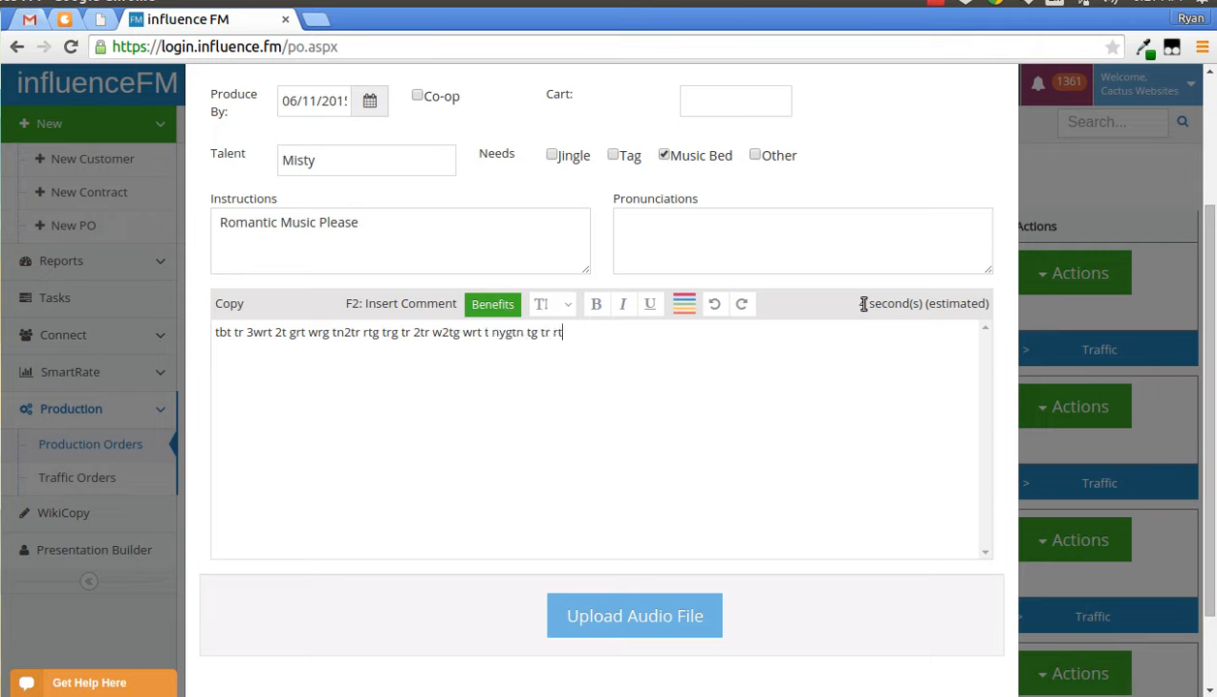
- Copy the copy text and paste it three more times to lengthen the script
left_click_drag(859, 304, 887, 304)
left_click_drag(589, 328, 217, 326)
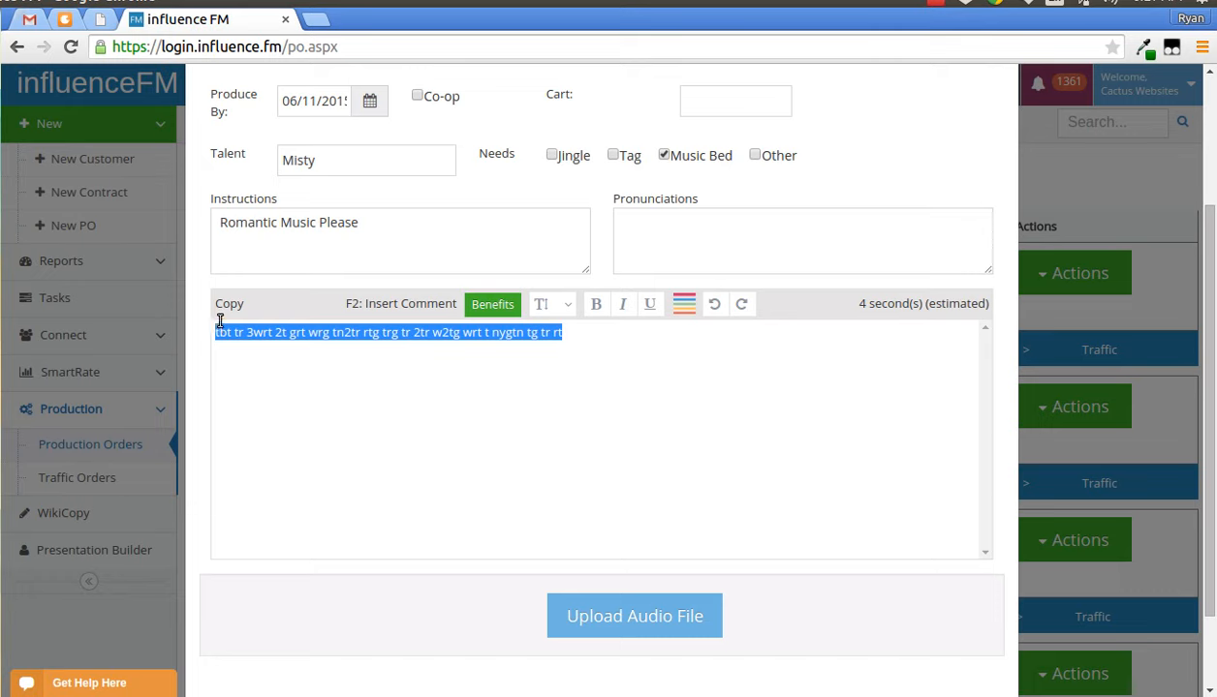
left_click(610, 342)
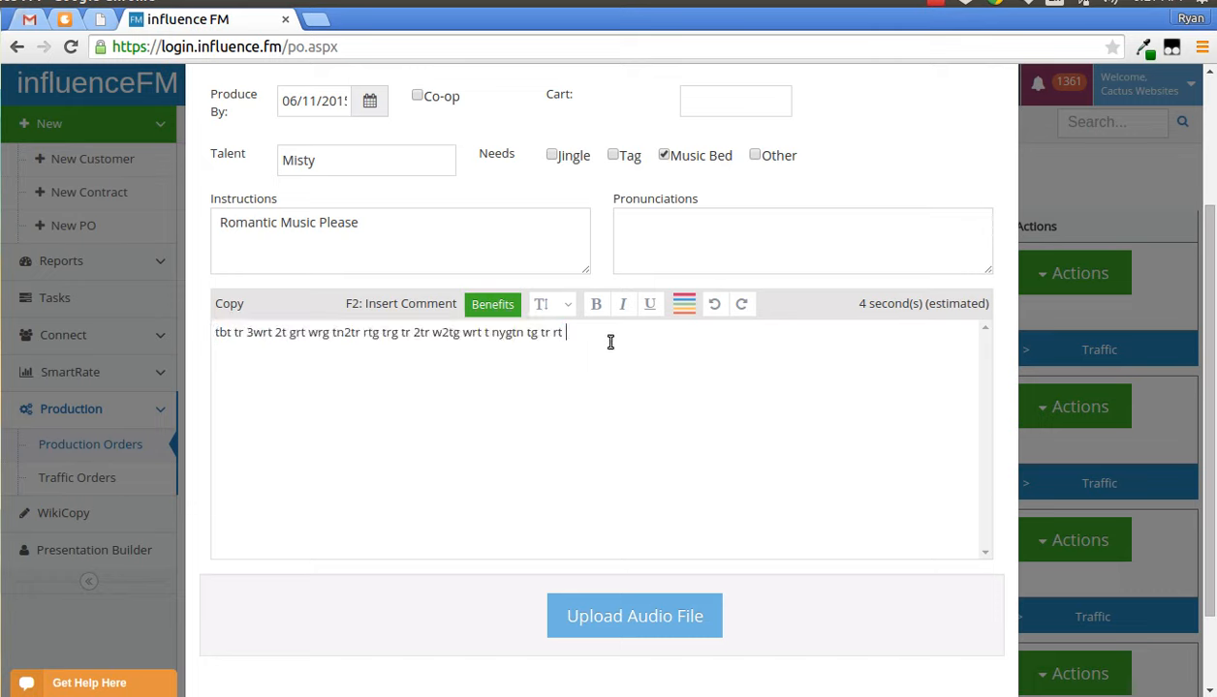
key("ctrl+v")
key("ctrl+v")
key("ctrl+v")
key("ctrl+v")
key("ctrl+v")
key("ctrl+v")
key("ctrl+v")
key("ctrl+v")
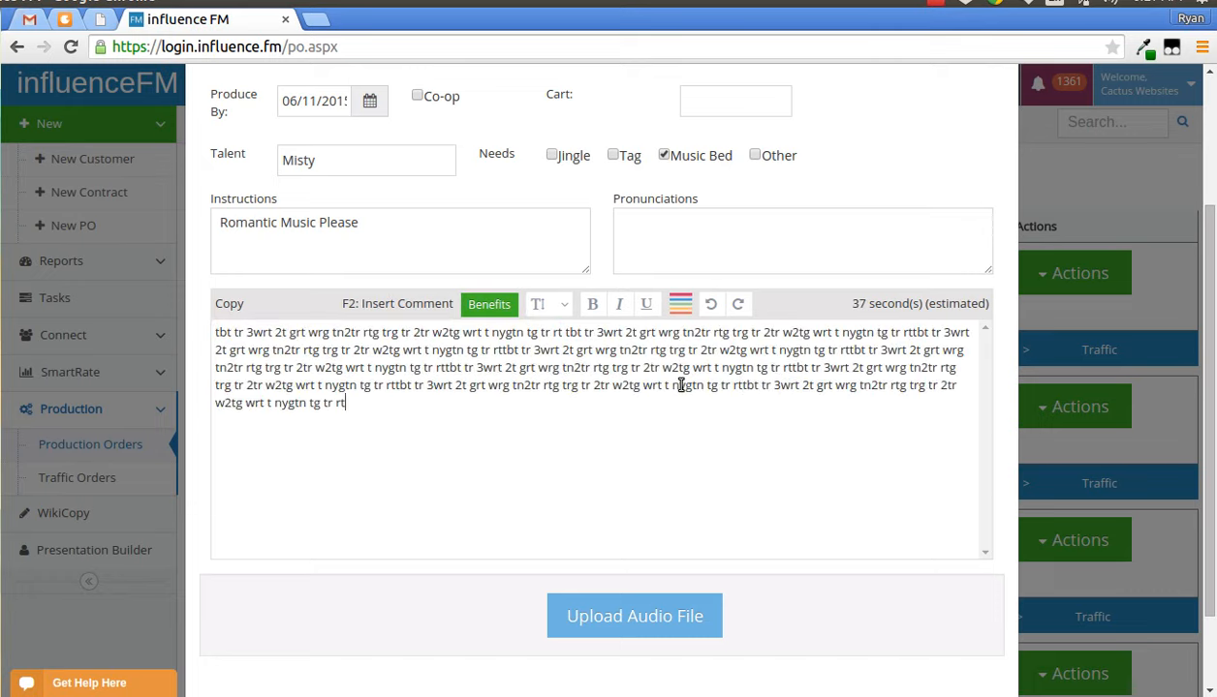
- Try to apply the production order and dismiss the message
scroll(857, 387, "down", 2)
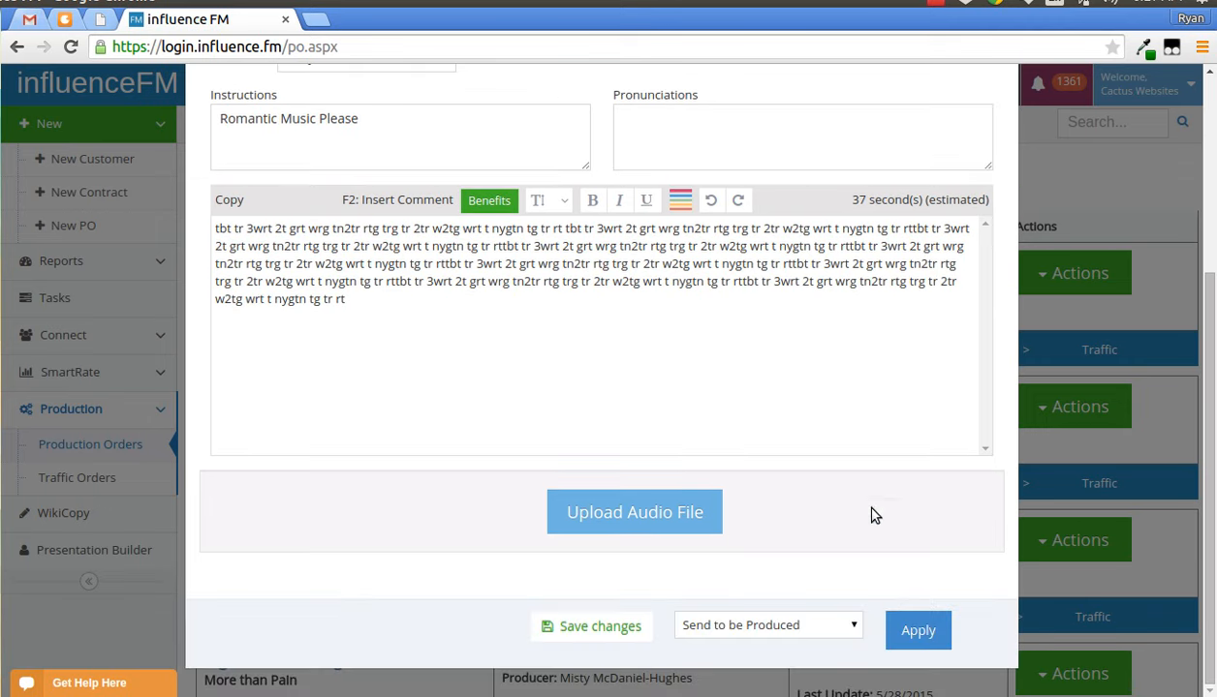
left_click(911, 628)
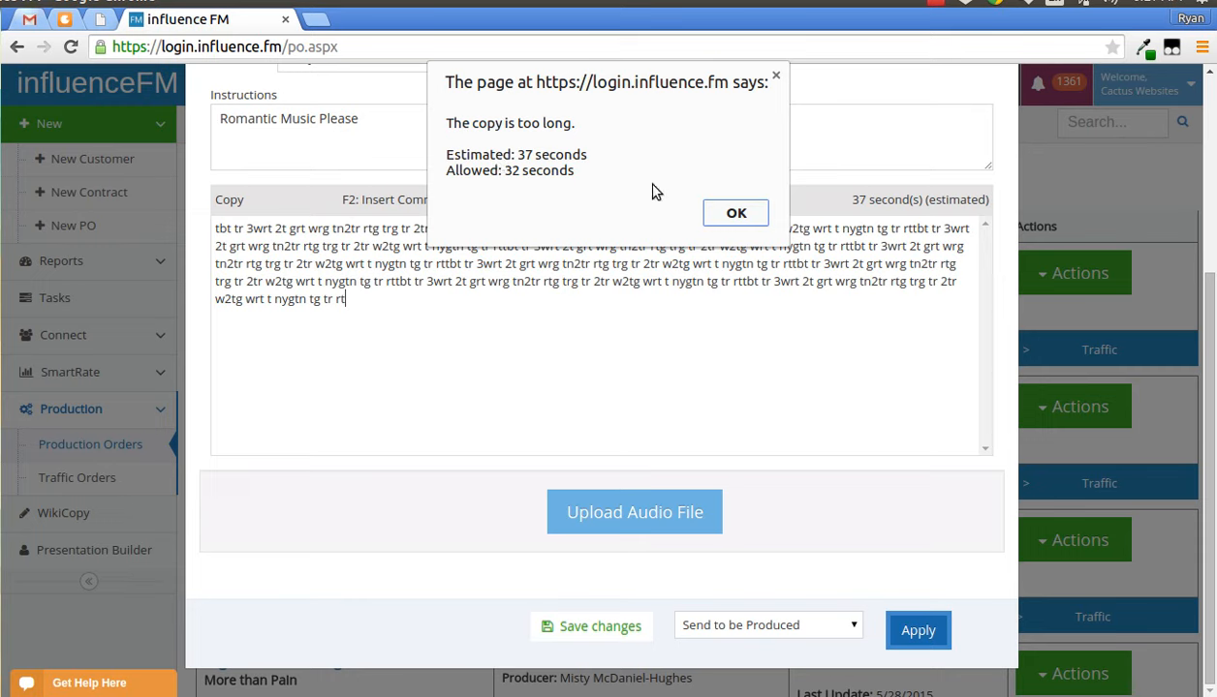
left_click(735, 214)
- Delete the end of the copy text to shorten the script to the allowed length
left_click_drag(427, 323, 708, 286)
key("BackSpace")
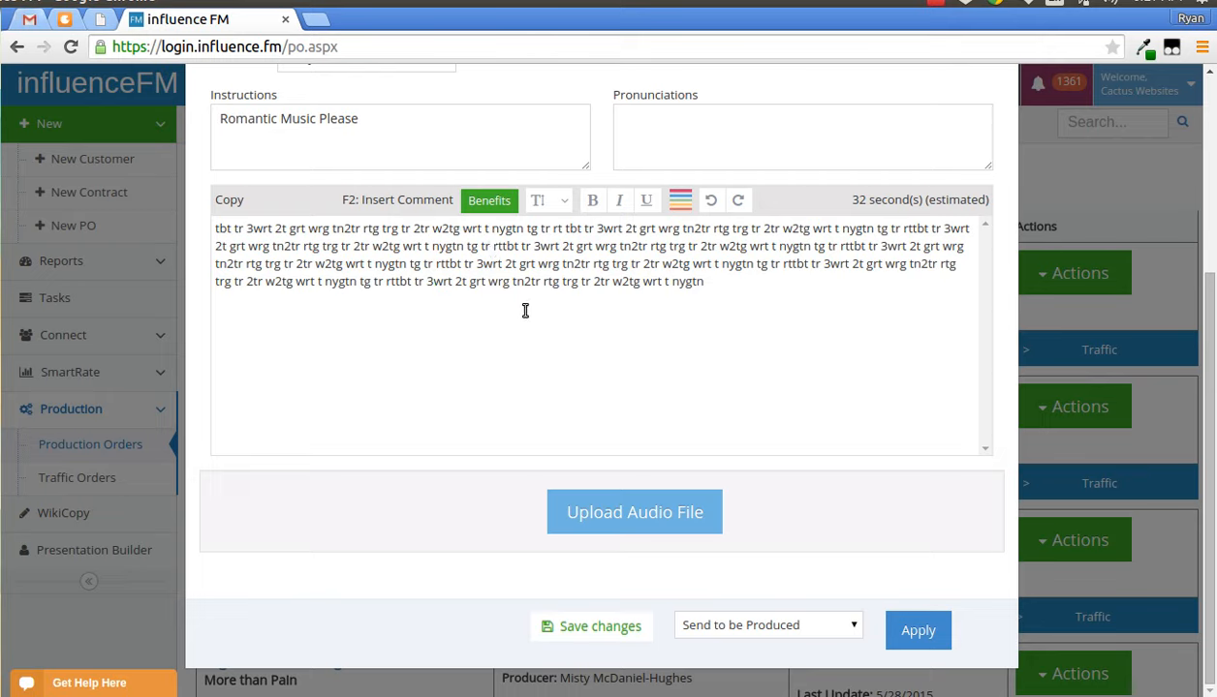
left_click_drag(342, 199, 454, 205)
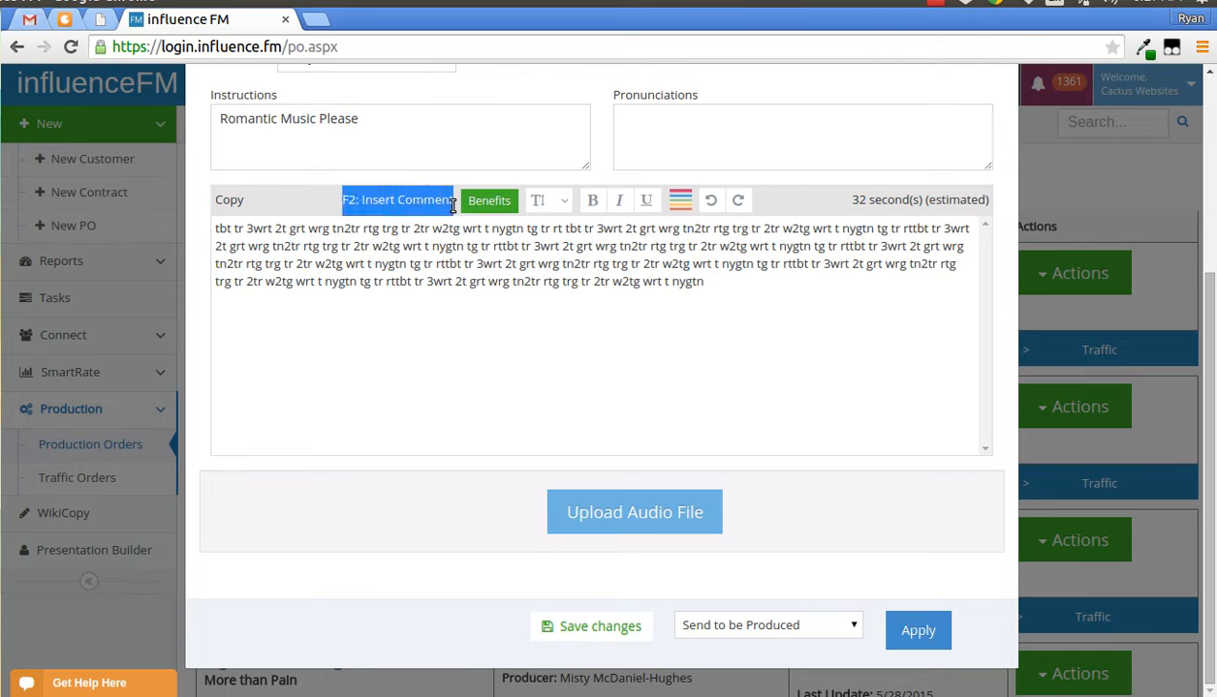
left_click(505, 265)
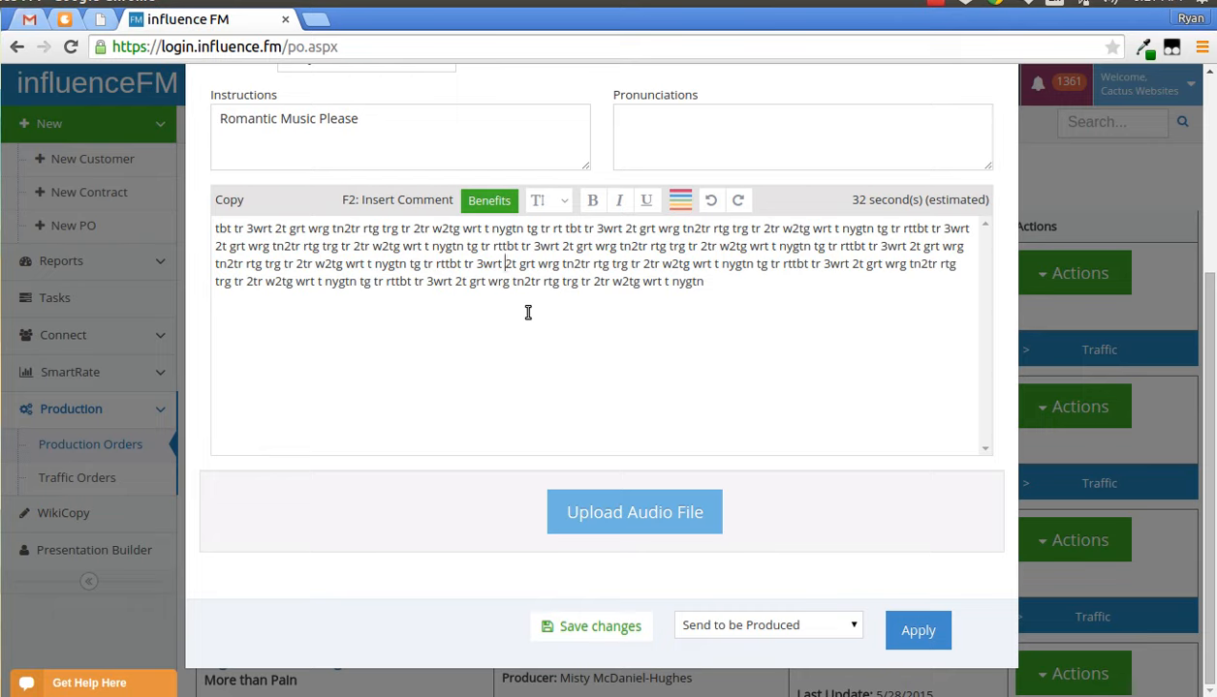
- Insert a comment into the copy and enter trwtbhnwrtnbrwtgnrtngrtgnbwrtnrtgnwrtnrwtnrwtnwrtgnwrtnwrtgn as its text
key("F2")
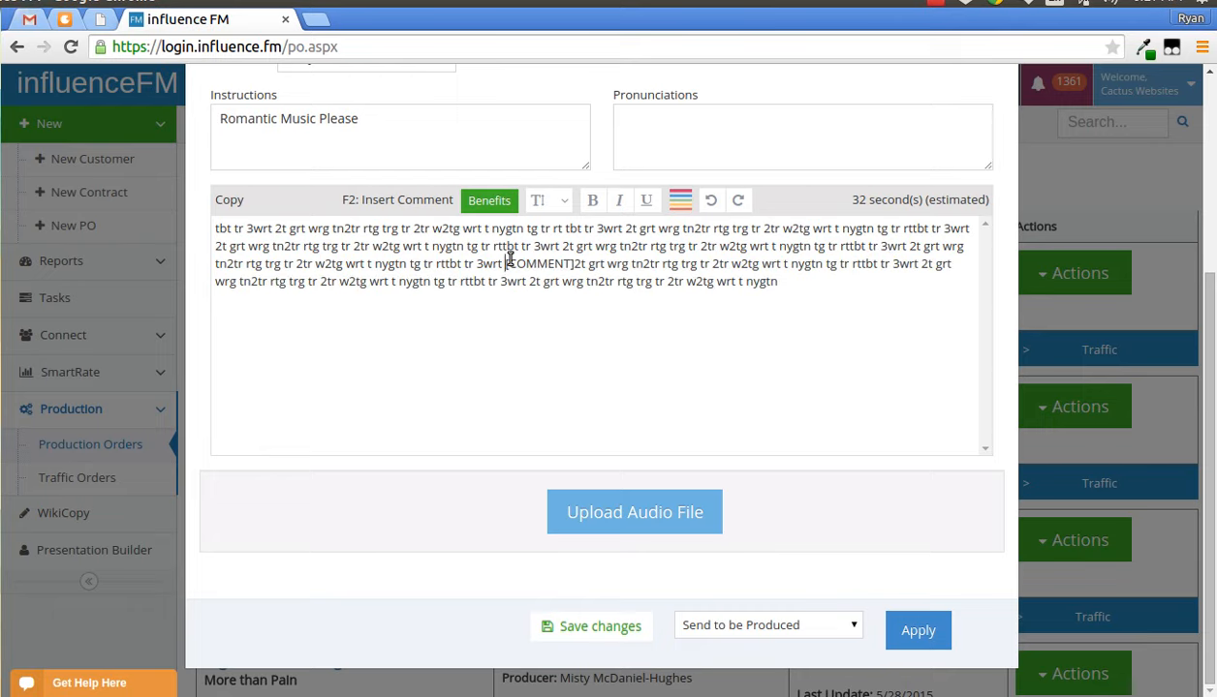
left_click_drag(508, 264, 575, 265)
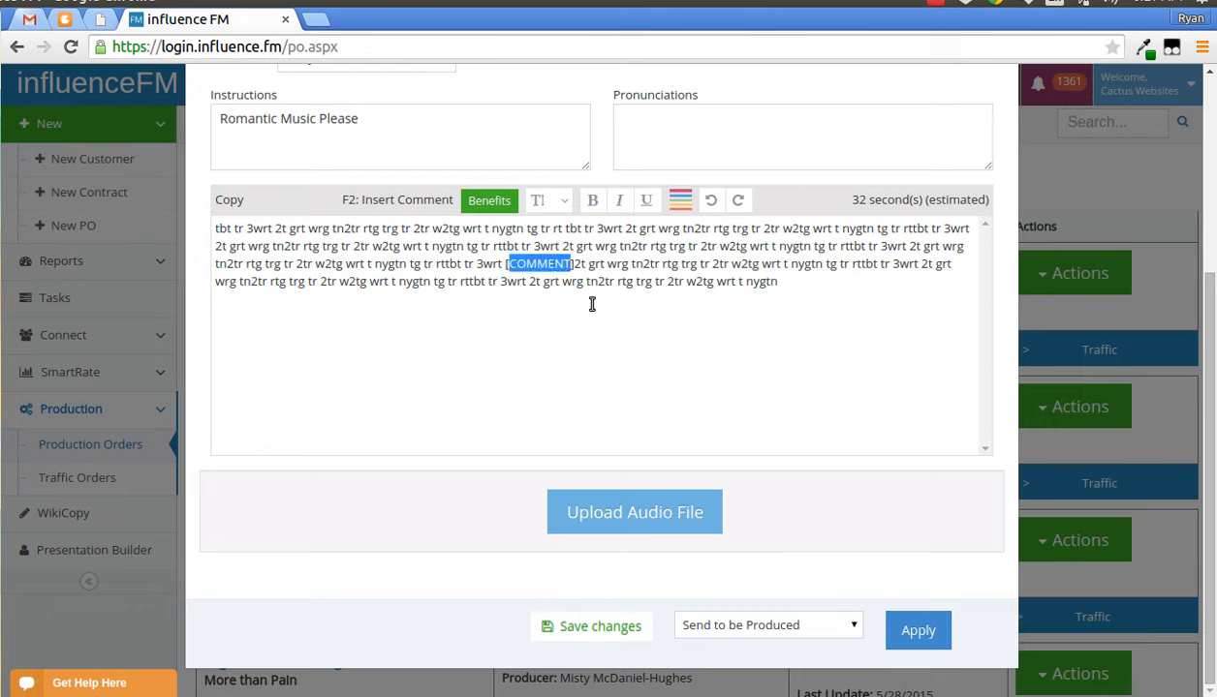
type("trwtbhnwrtnbrwtgnrtng")
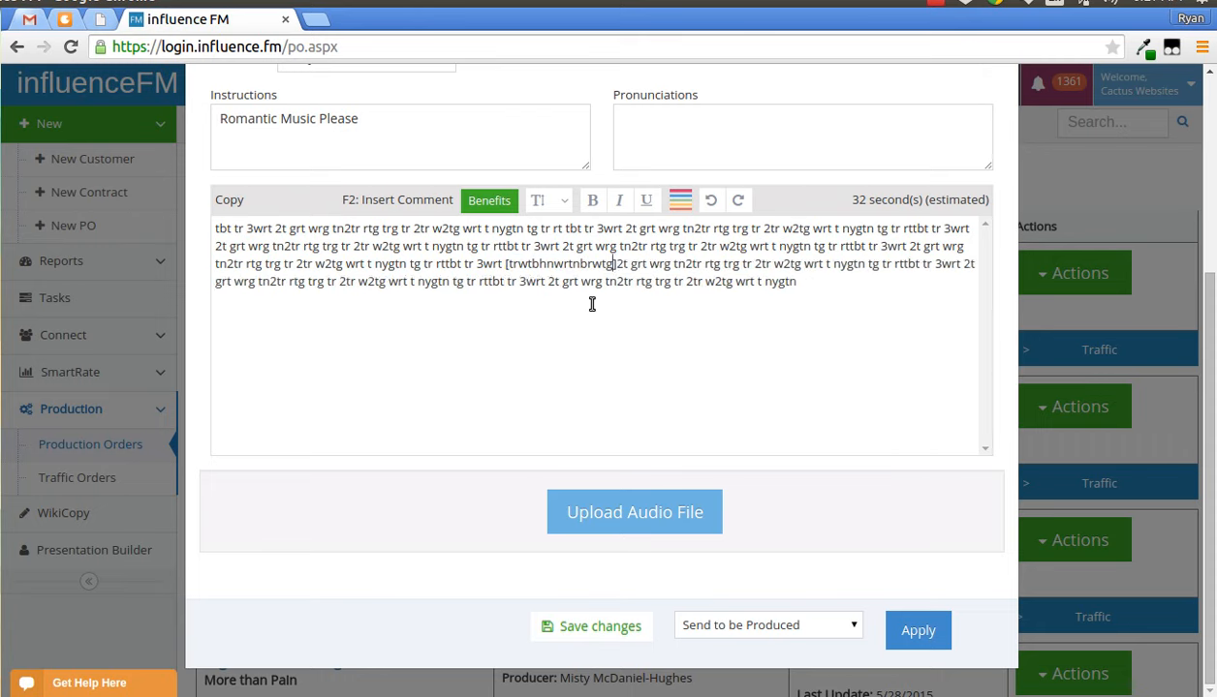
type("rtgnbwrtnrtgnwrtnrwtnrwt")
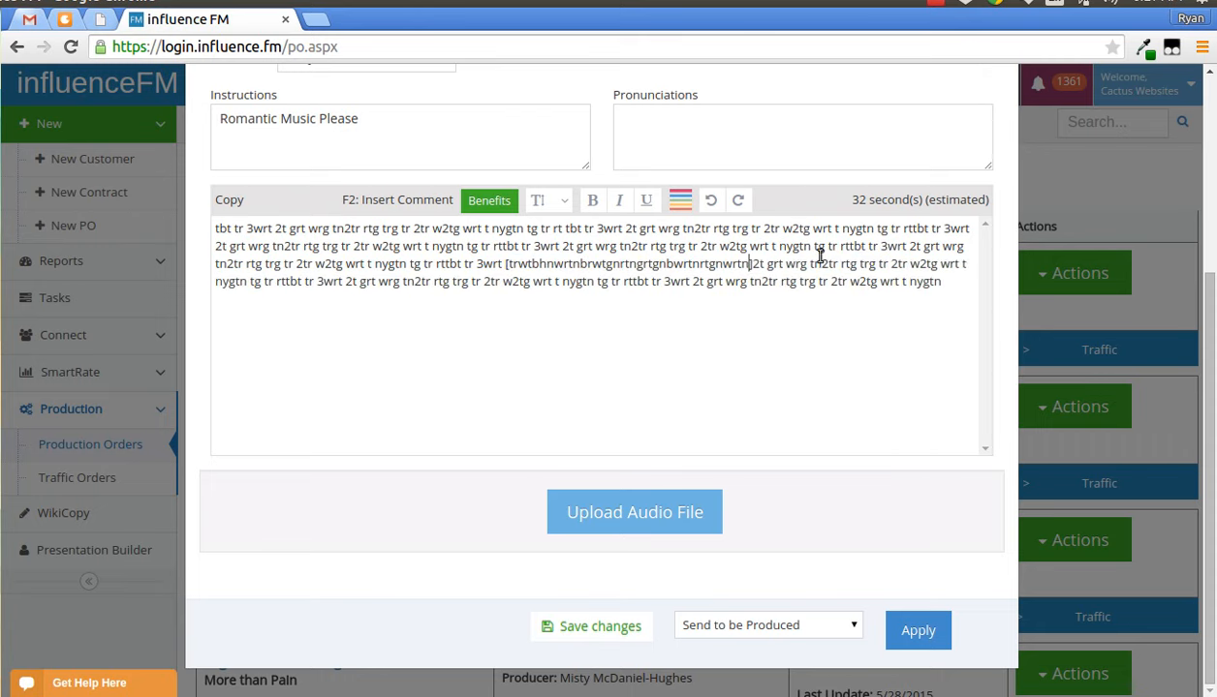
type("nwrtgnwrtnwrtgn")
- Select all the copy text and set its font size to Huge
left_click_drag(850, 199, 872, 200)
left_click_drag(402, 302, 215, 228)
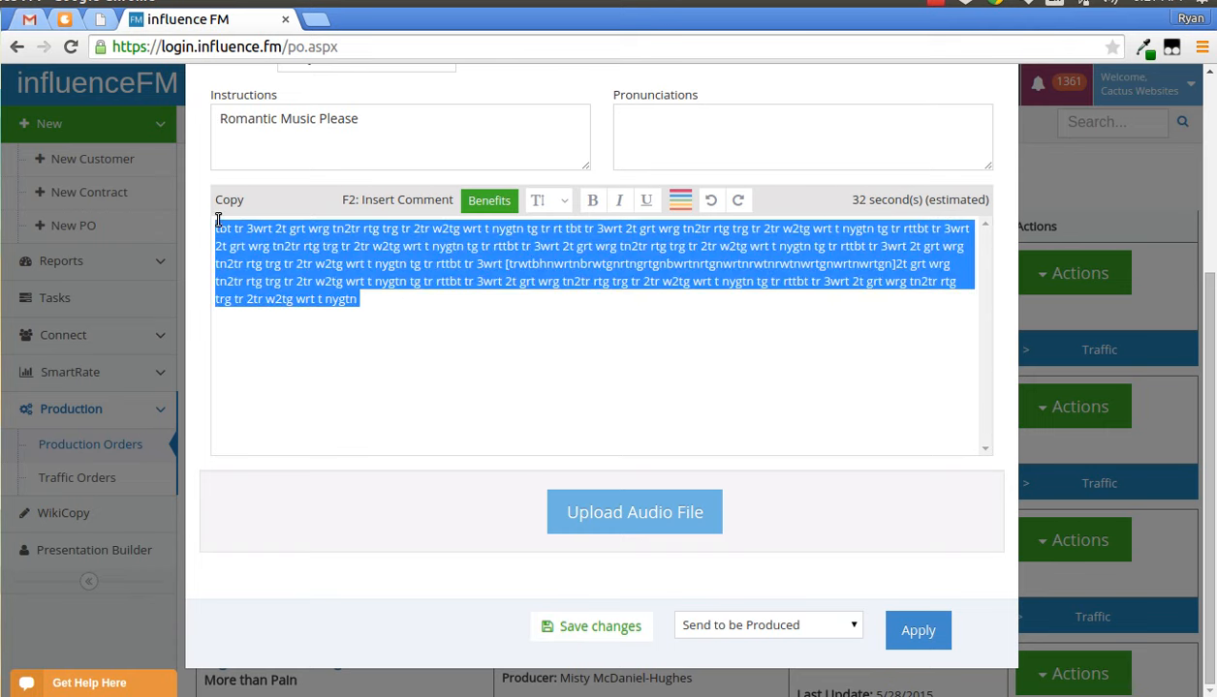
left_click(562, 200)
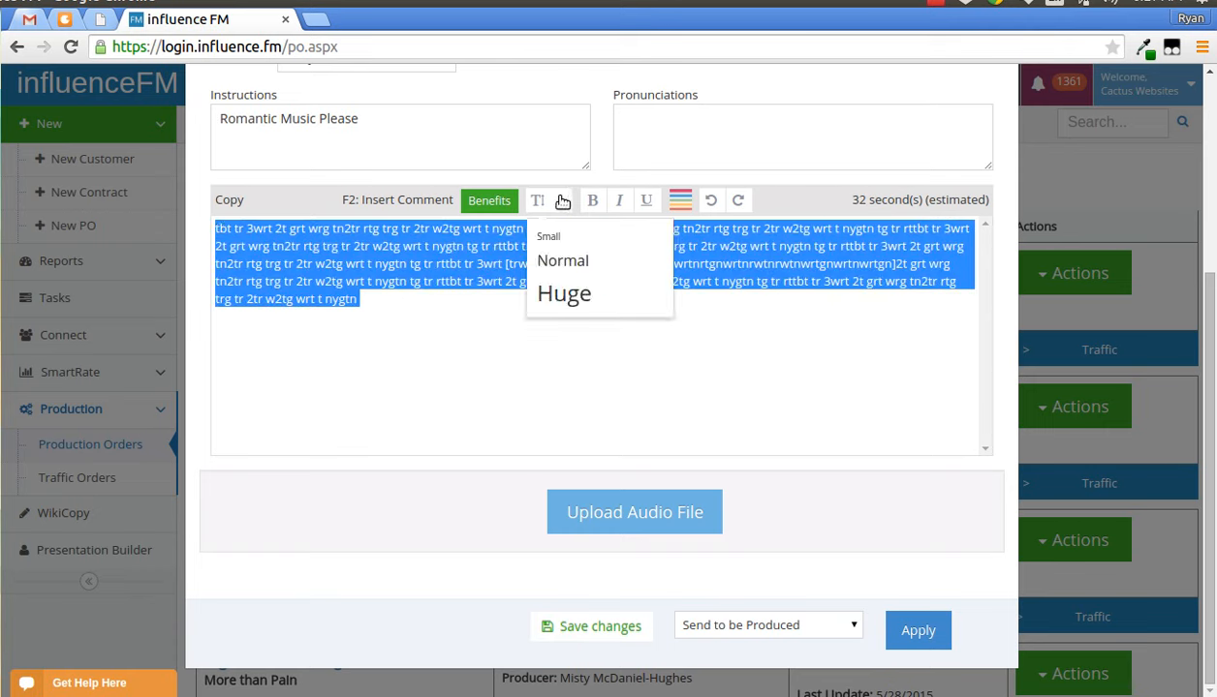
left_click(572, 296)
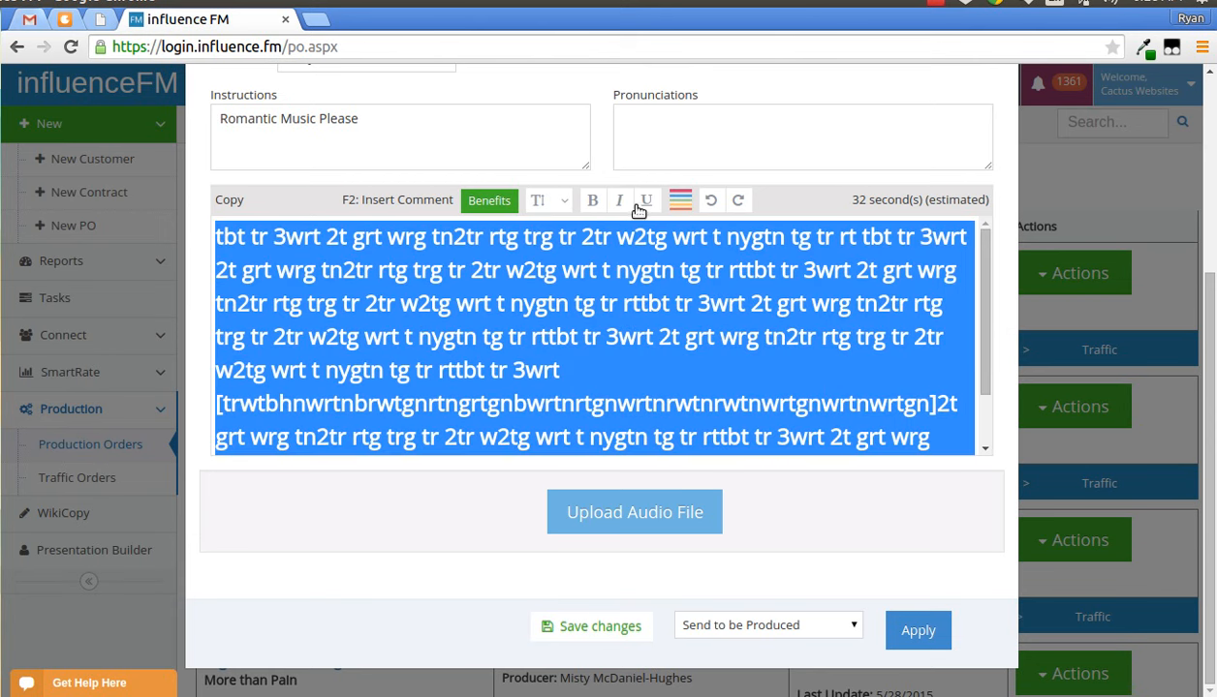
- Change the copy text colour to green
left_click(678, 200)
left_click(660, 263)
left_click(766, 304)
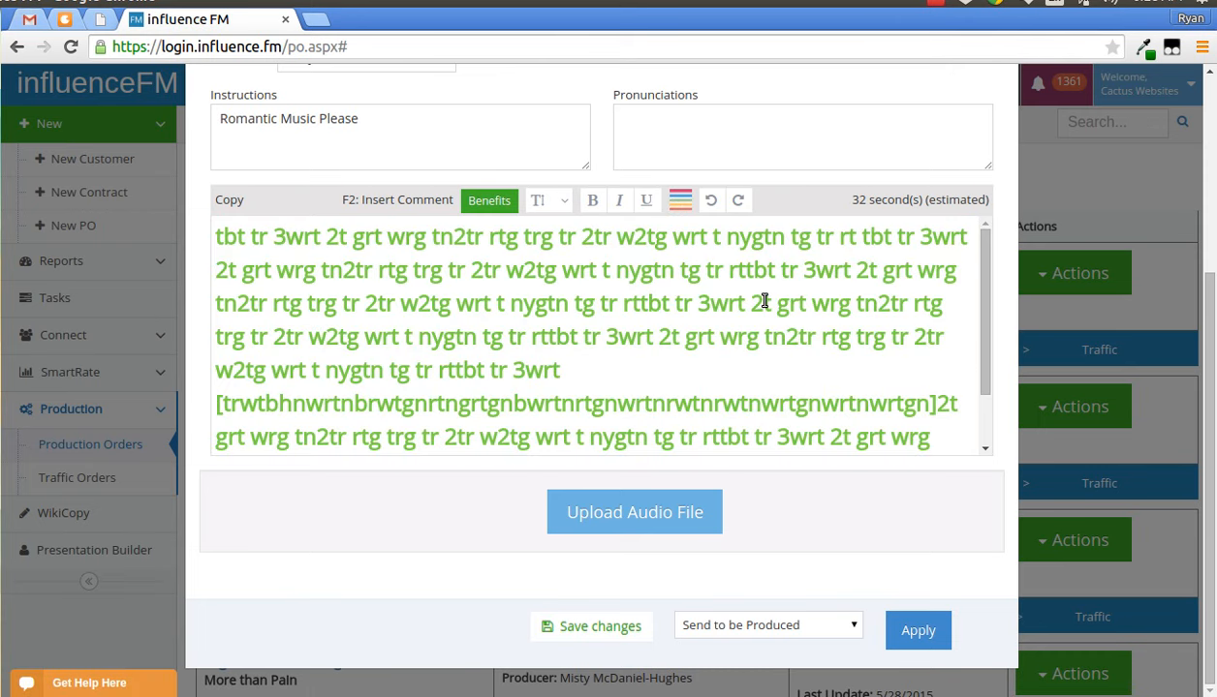
- Apply the production order with Send to be Produced
scroll(766, 303, "down", 2)
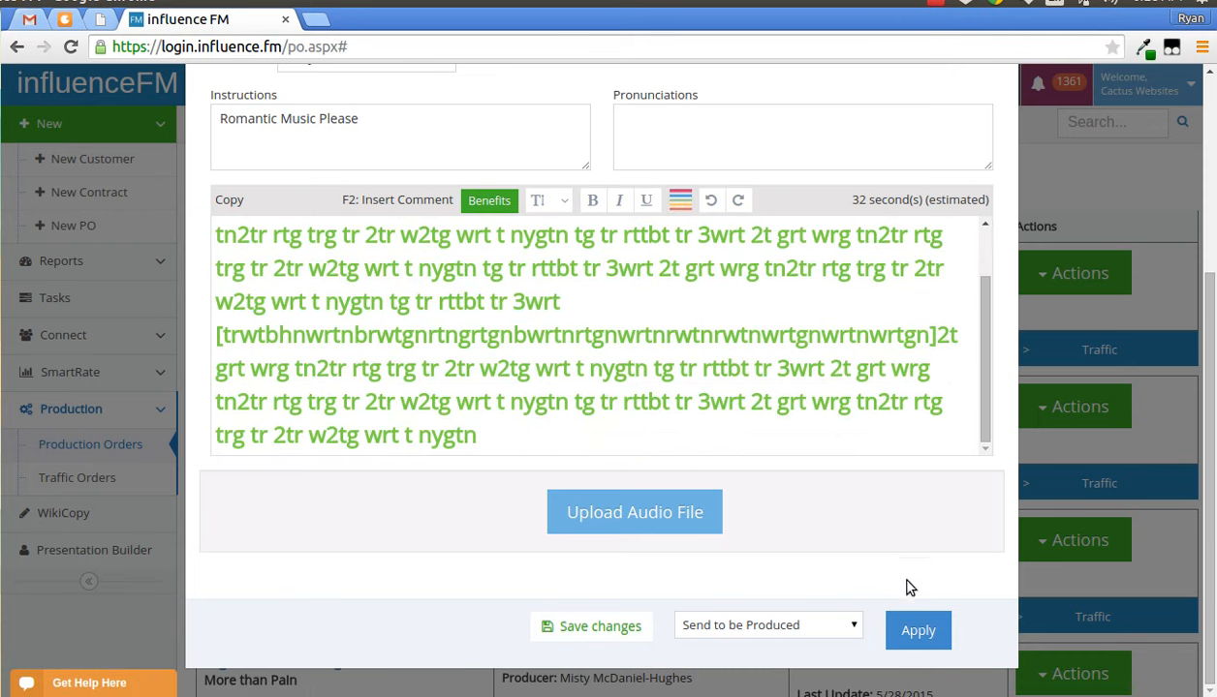
left_click(896, 625)
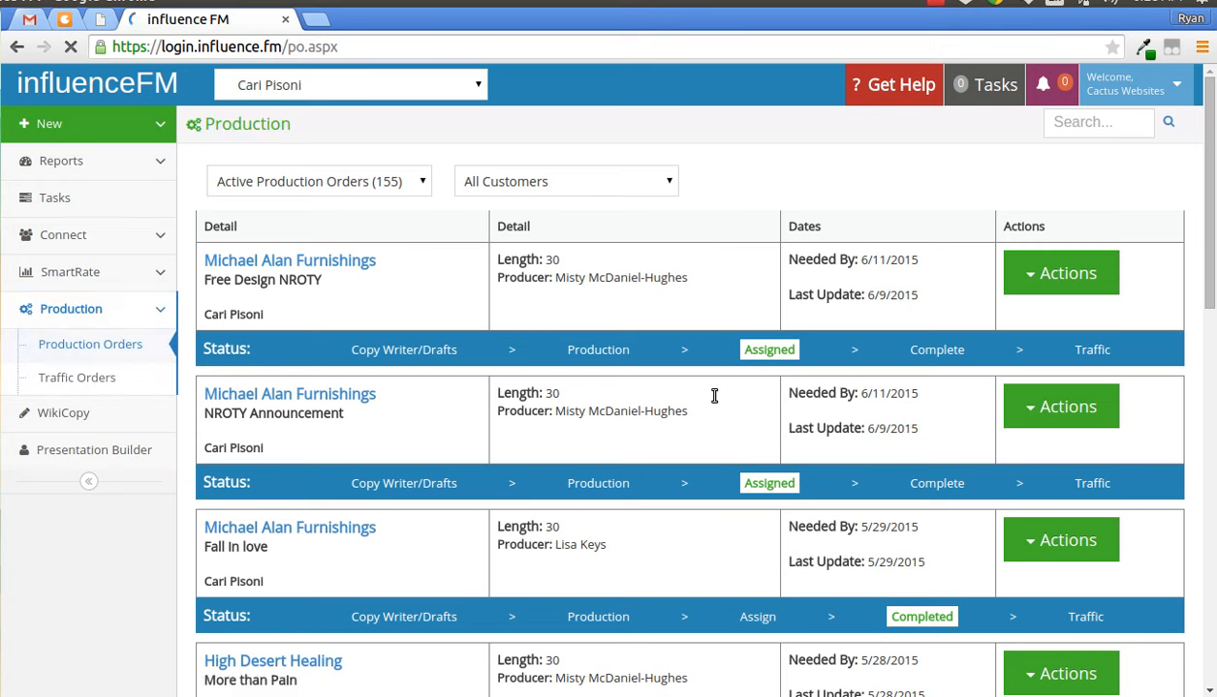
- Filter the production orders list to Production status and the Cactus Websites employee
left_click(346, 183)
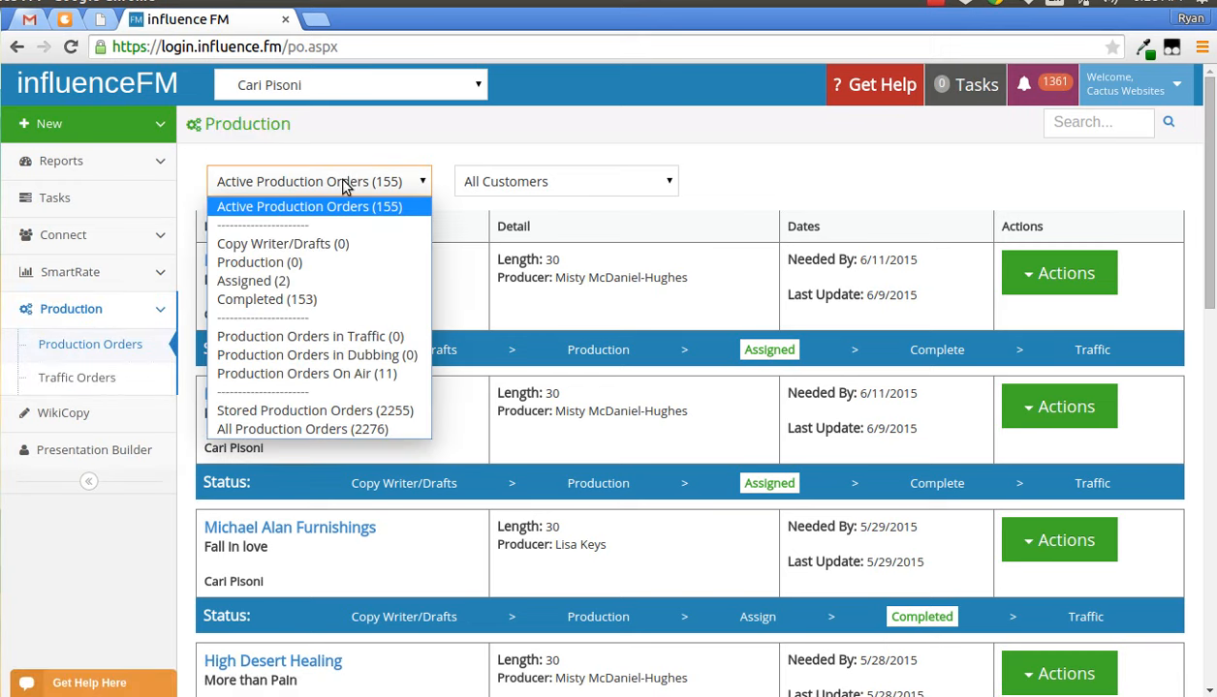
left_click(321, 267)
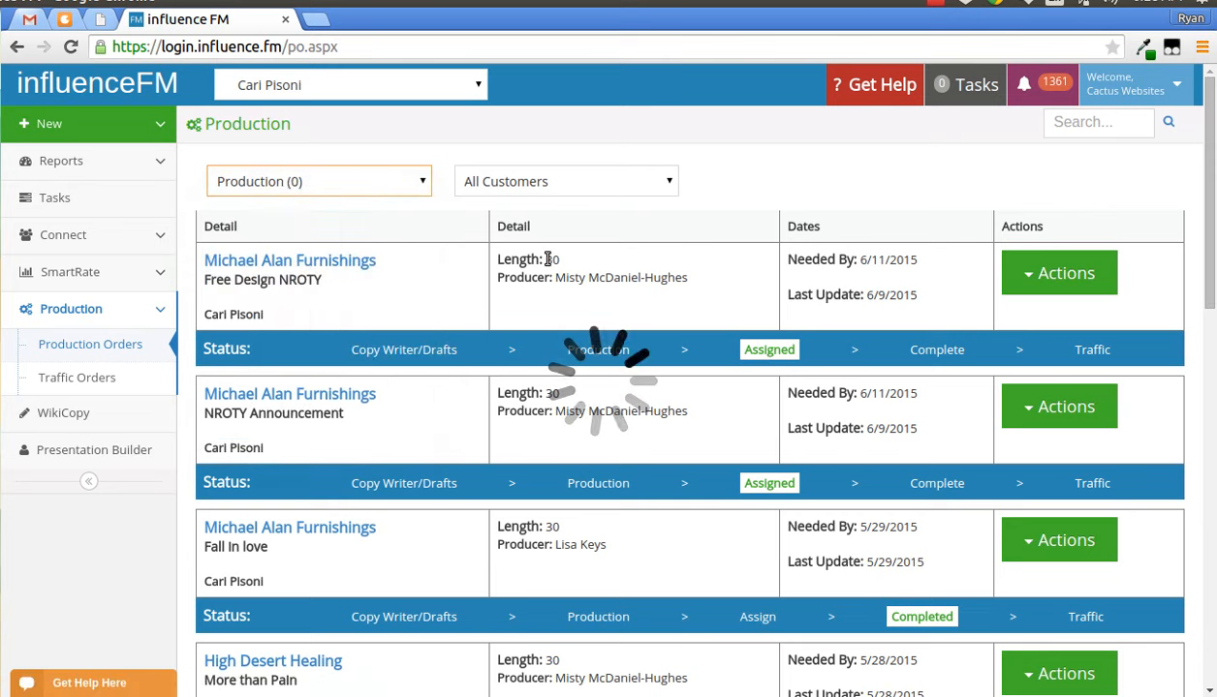
left_click(347, 85)
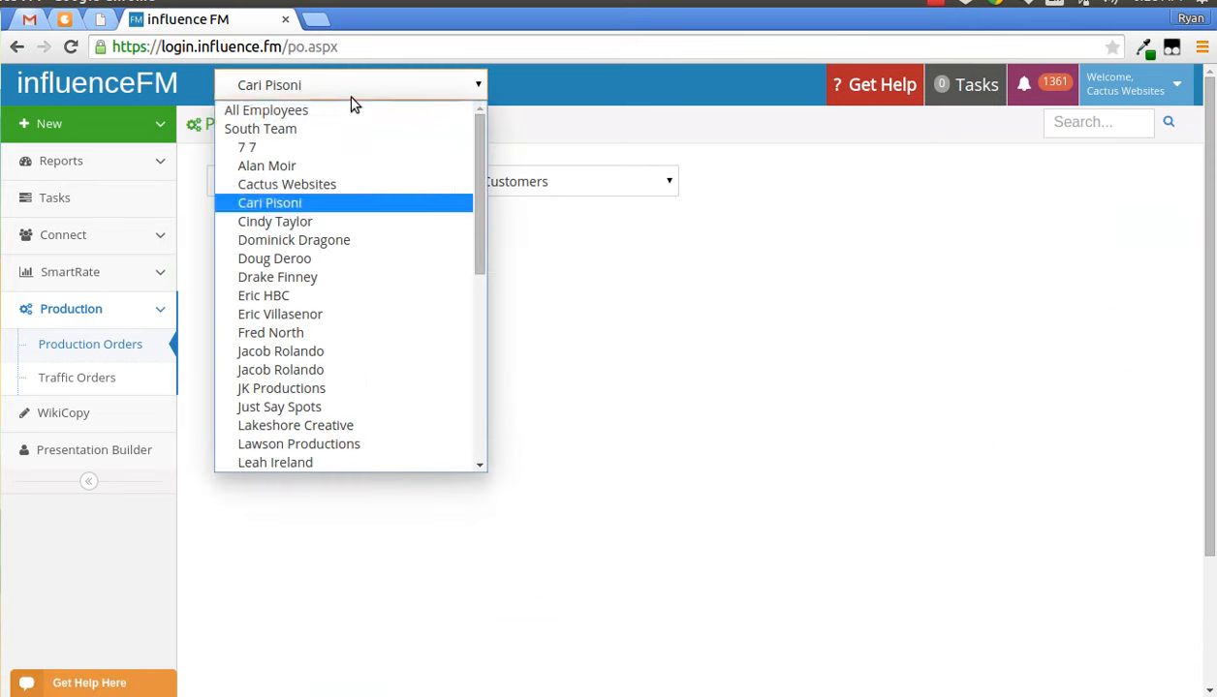
left_click(333, 189)
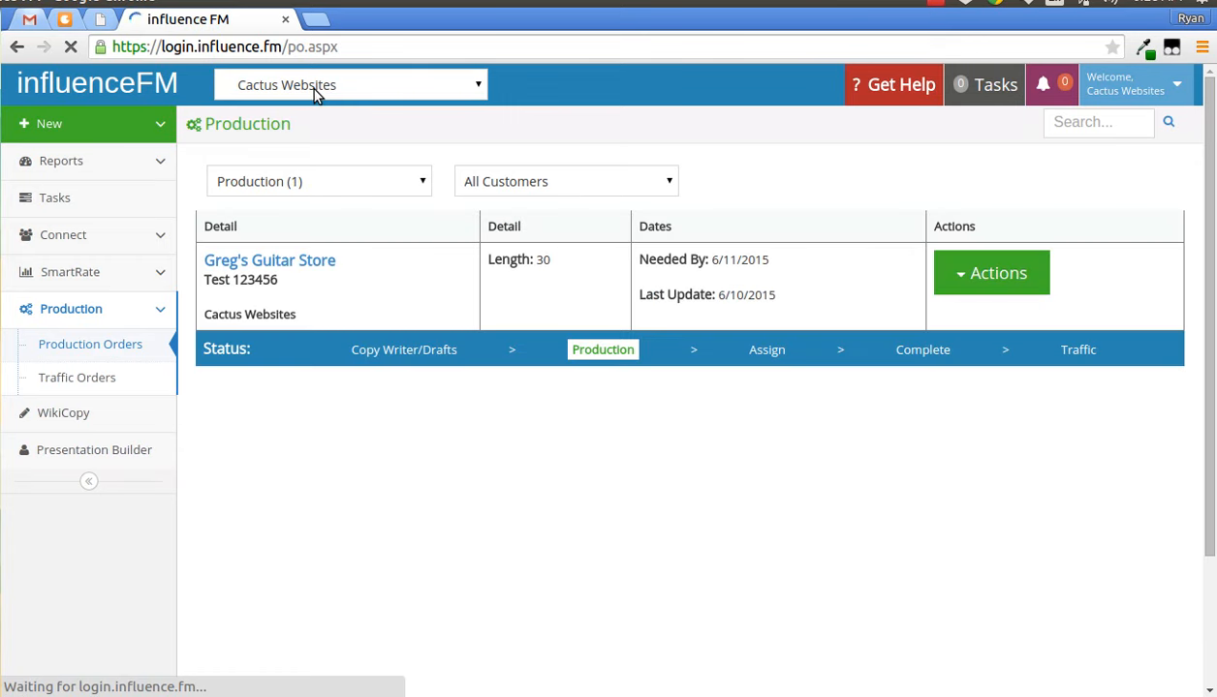
- Switch the list to All Employees and Active Production Orders
left_click(312, 87)
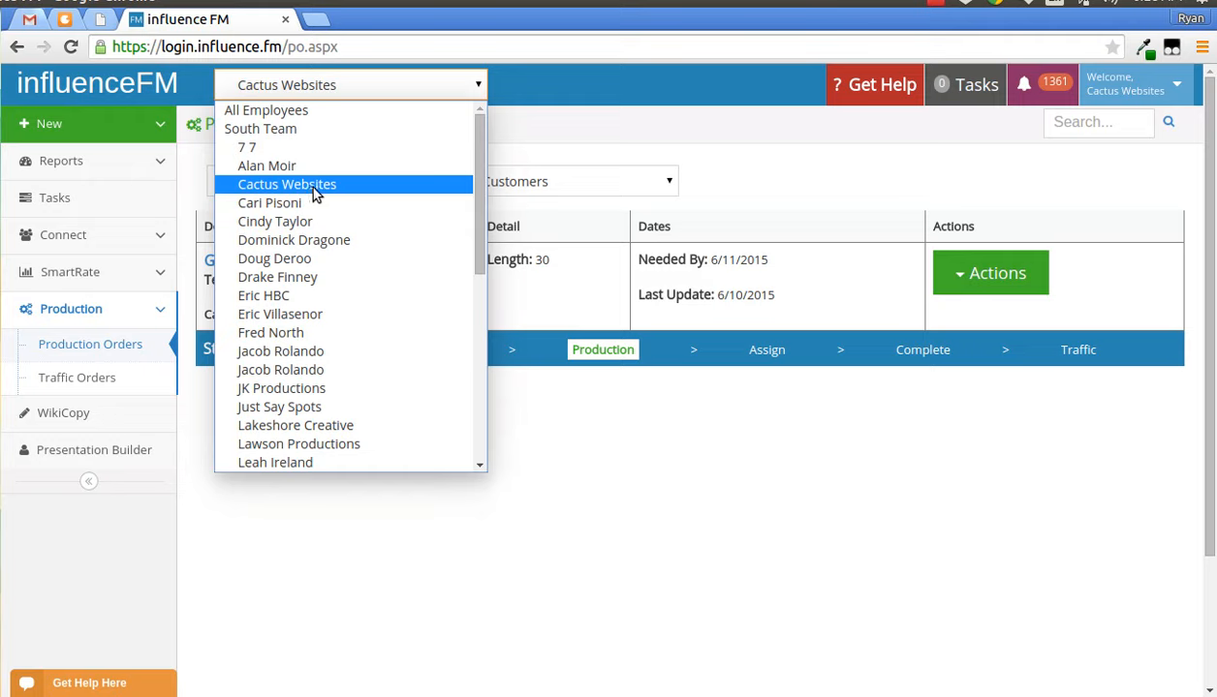
left_click(311, 114)
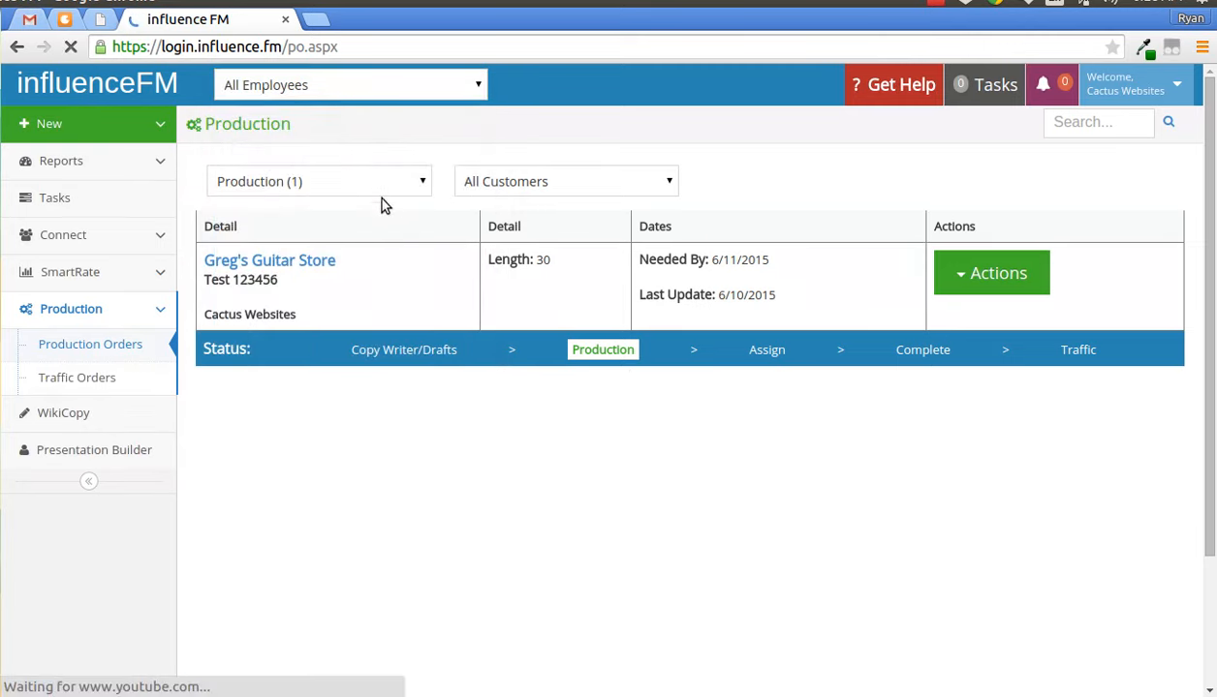
left_click(328, 182)
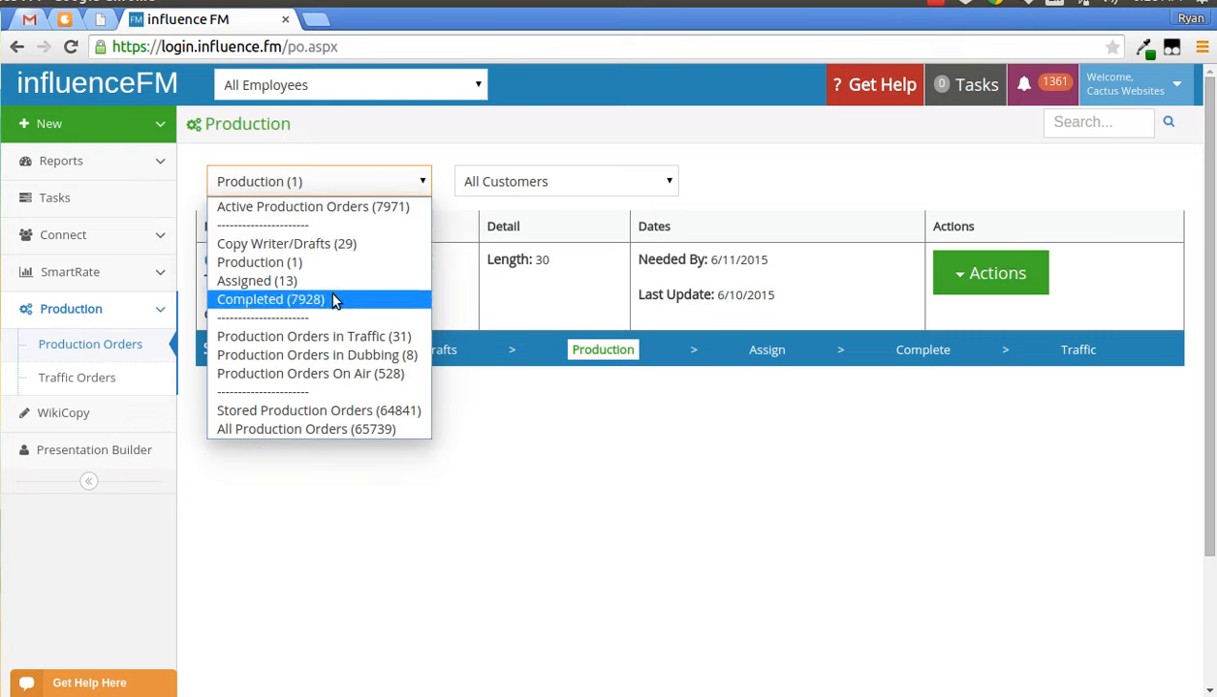
left_click(350, 207)
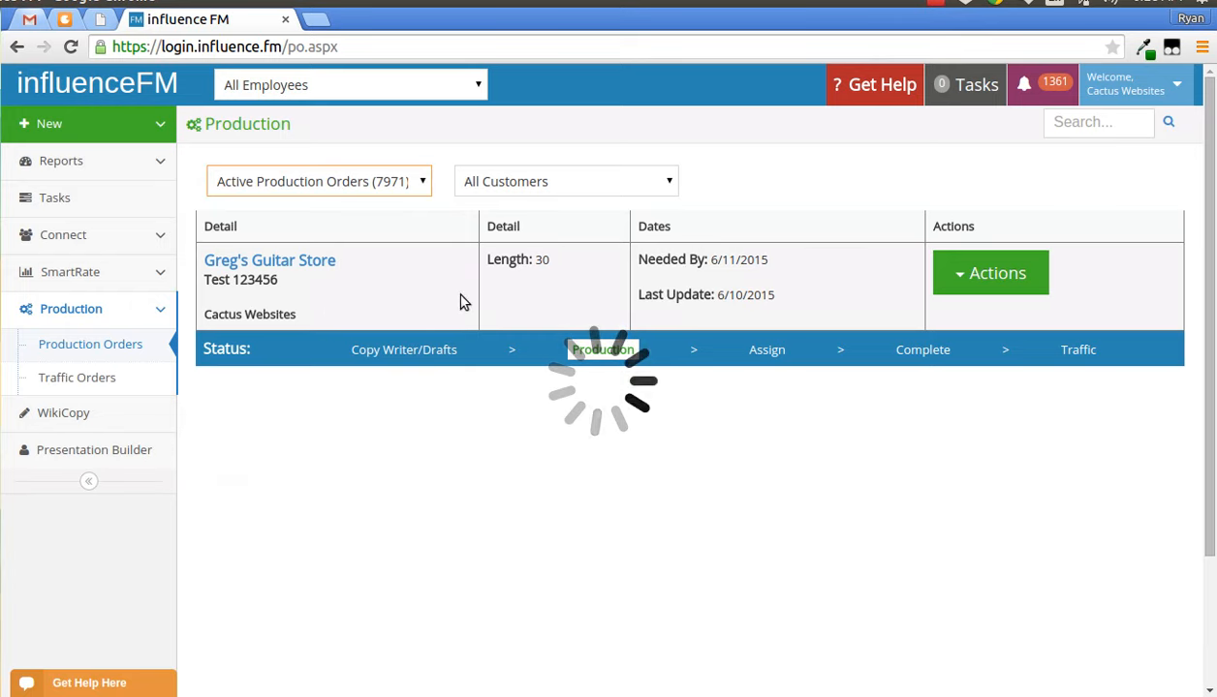
- Open the Greg's Guitar Store production order from its Assign status stage
scroll(495, 305, "down", 2)
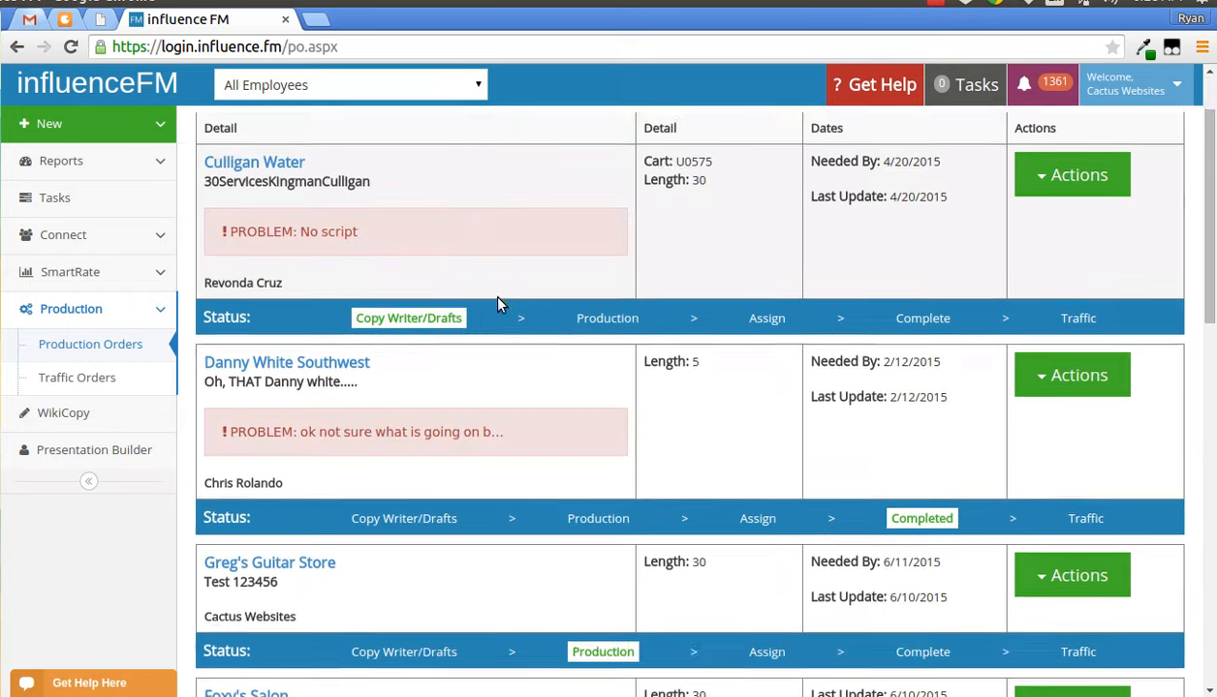
scroll(498, 305, "down", 1)
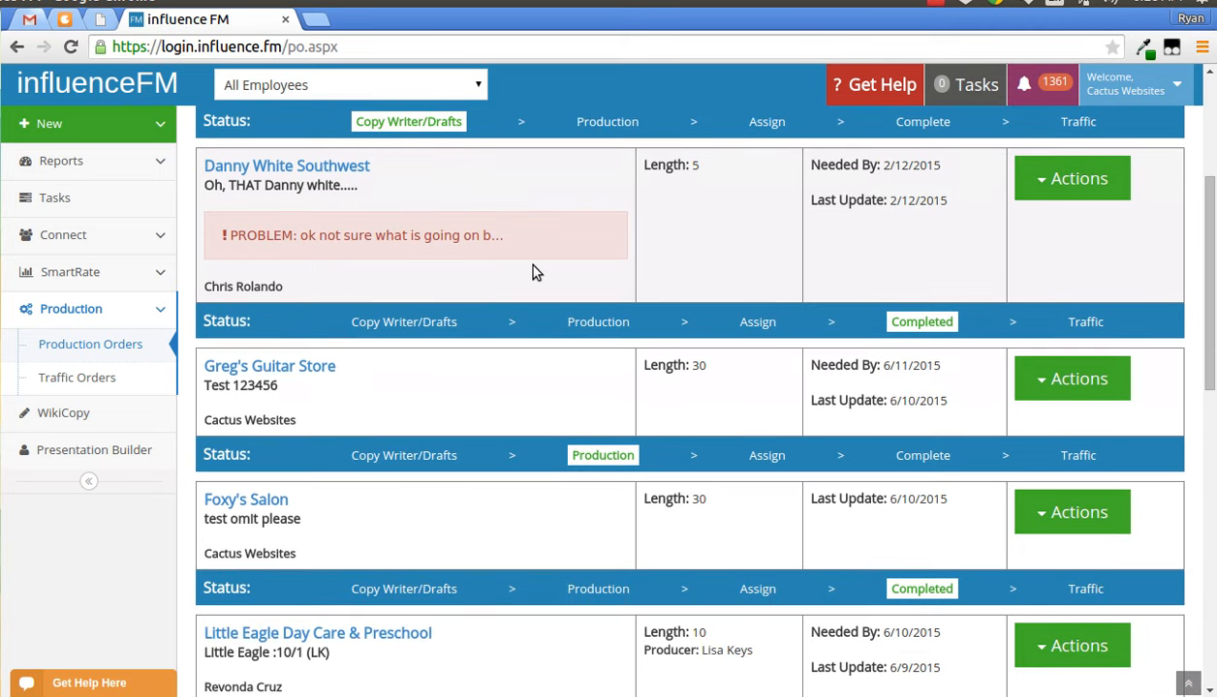
scroll(586, 319, "down", 1)
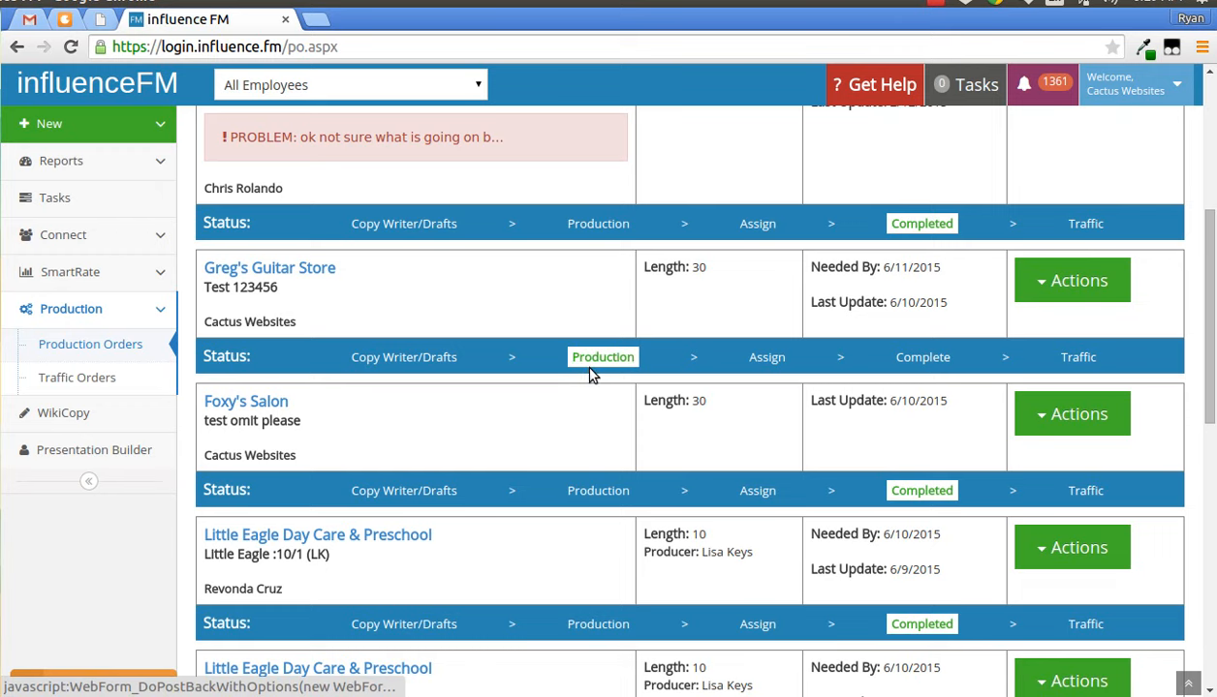
left_click(766, 359)
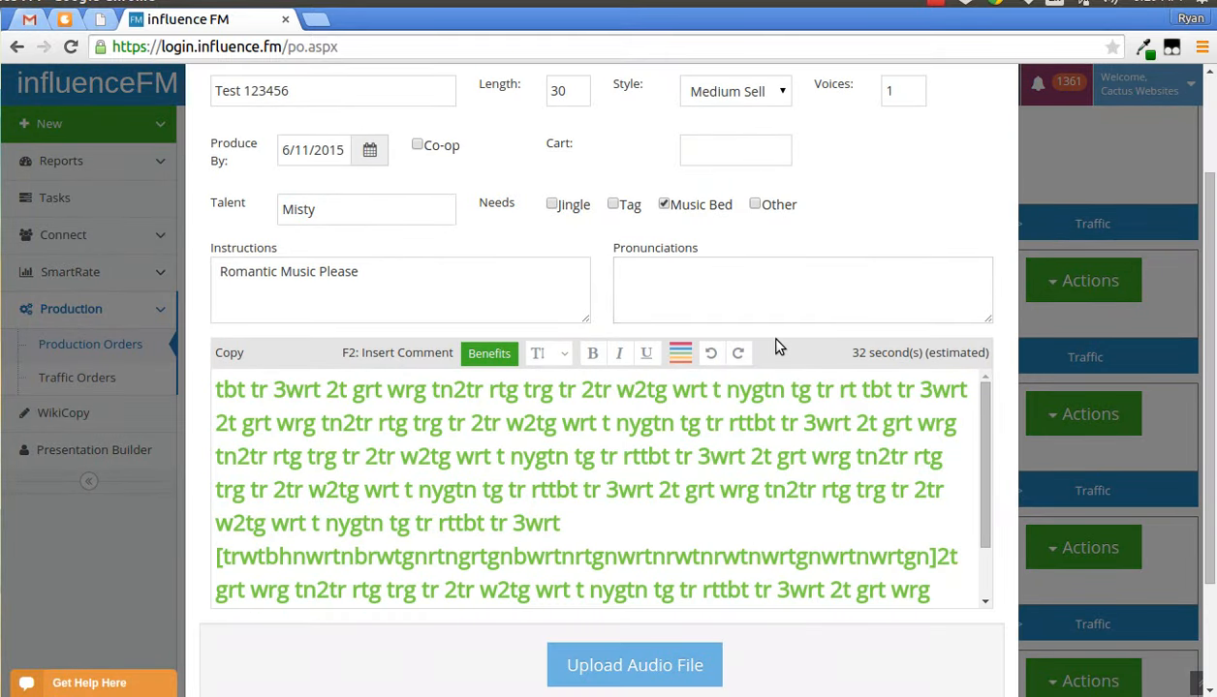
- Assign the Greg's Guitar Store order to producer AAA Test and apply it
scroll(775, 346, "up", 3)
scroll(775, 346, "down", 3)
scroll(775, 339, "up", 1)
scroll(777, 340, "down", 1)
scroll(774, 346, "up", 3)
scroll(775, 346, "down", 5)
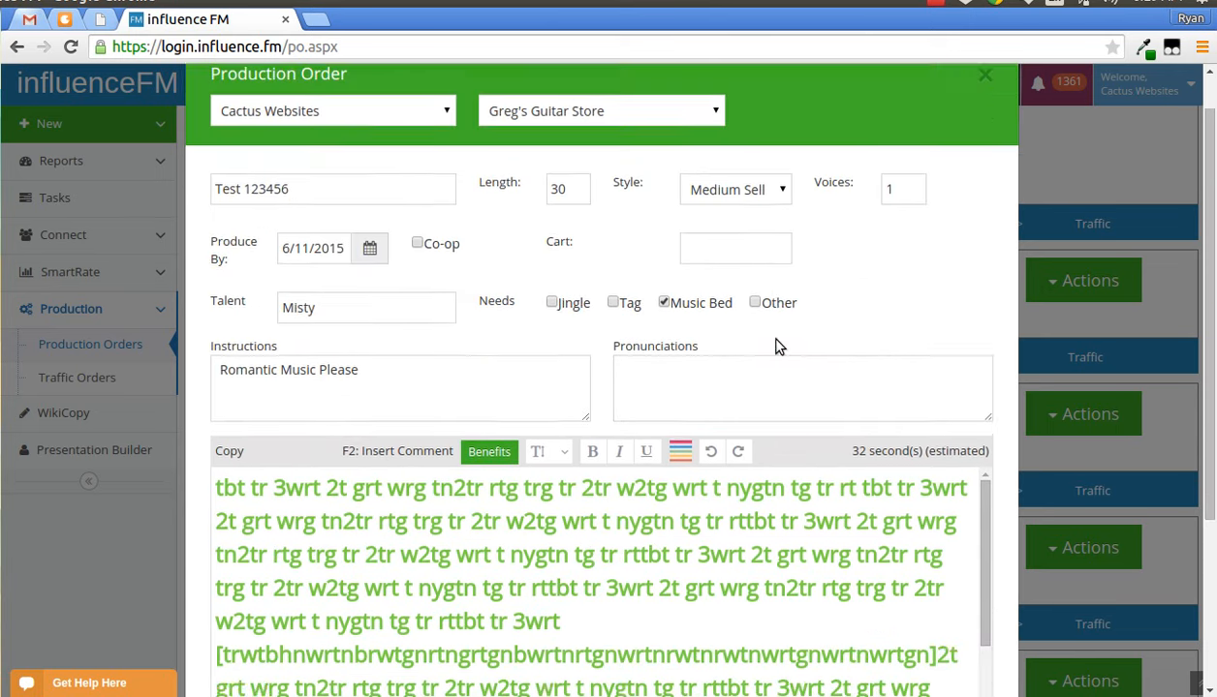
scroll(764, 336, "up", 3)
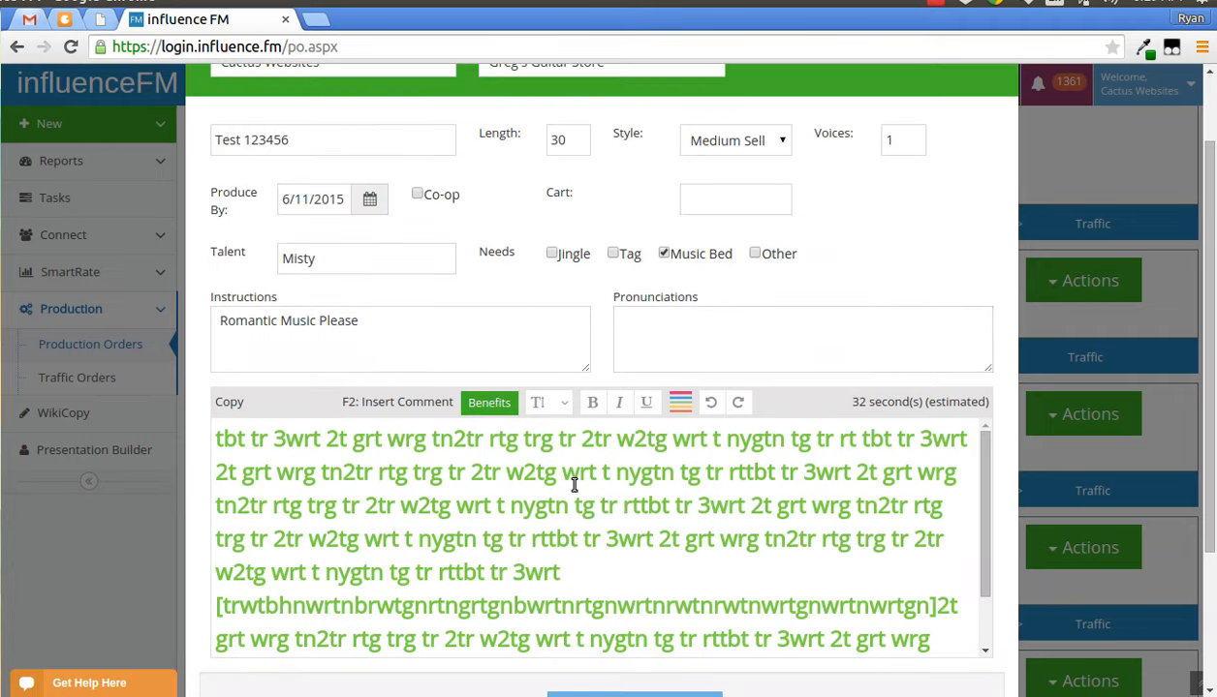
scroll(769, 504, "down", 4)
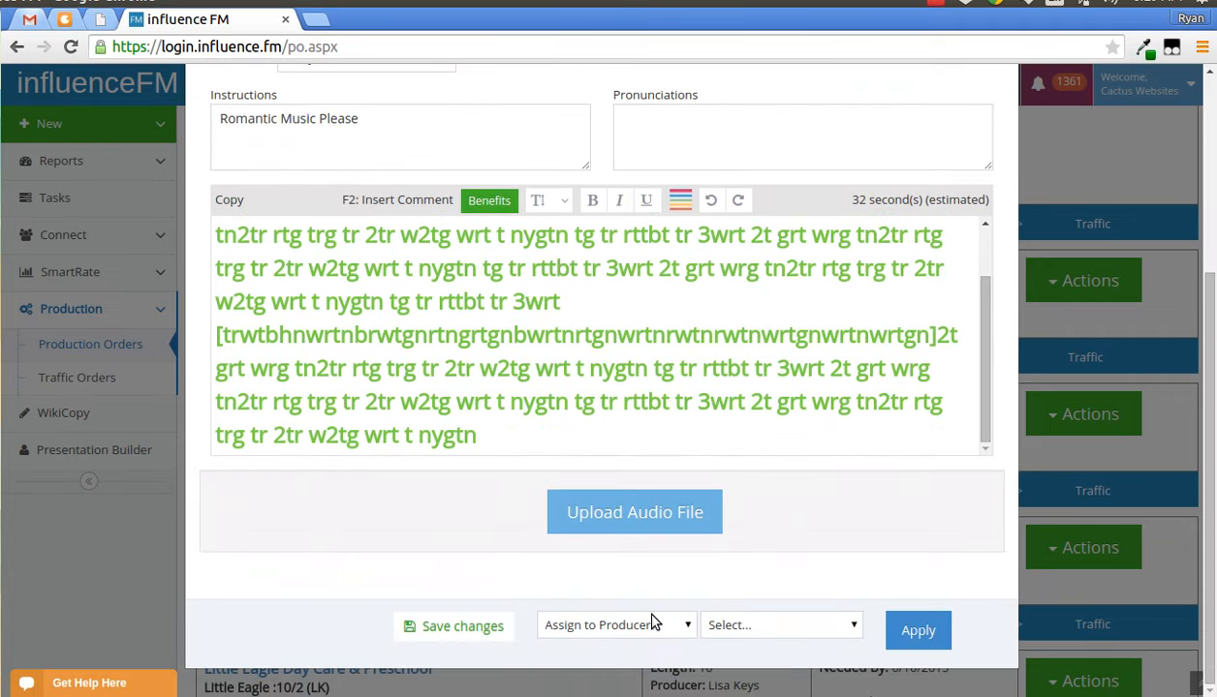
left_click(795, 627)
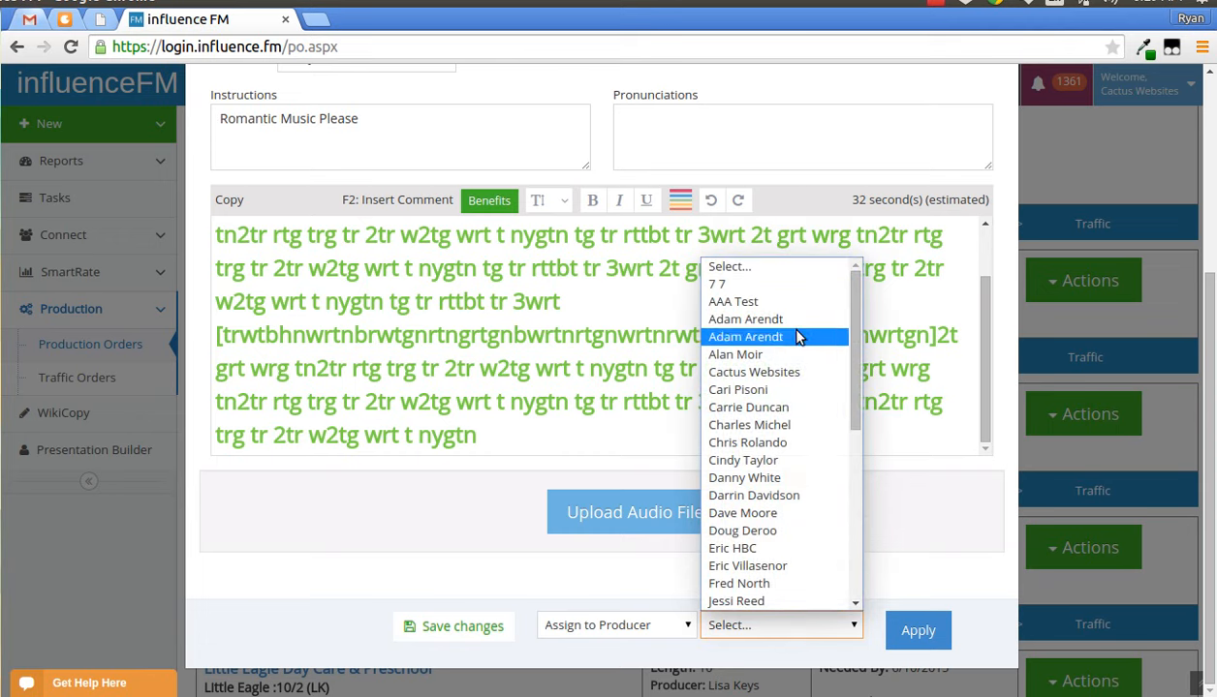
left_click(775, 302)
left_click(915, 631)
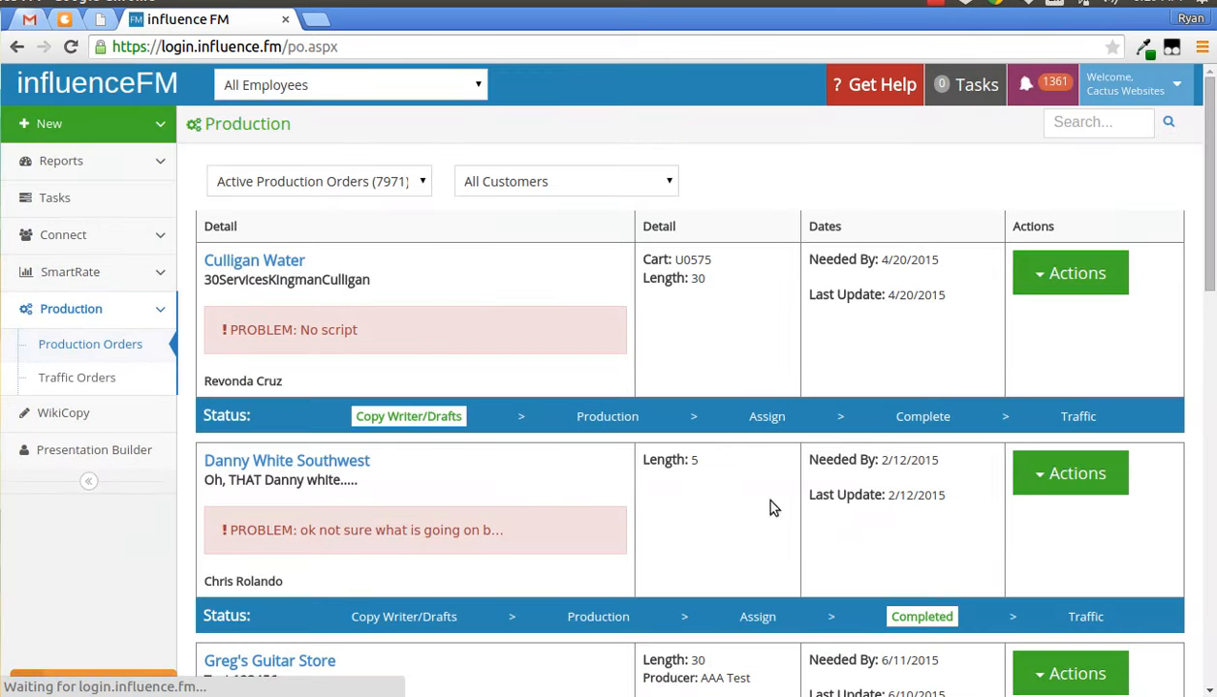
- Open the Greg's Guitar Store order again from its Complete status stage
left_click(323, 184)
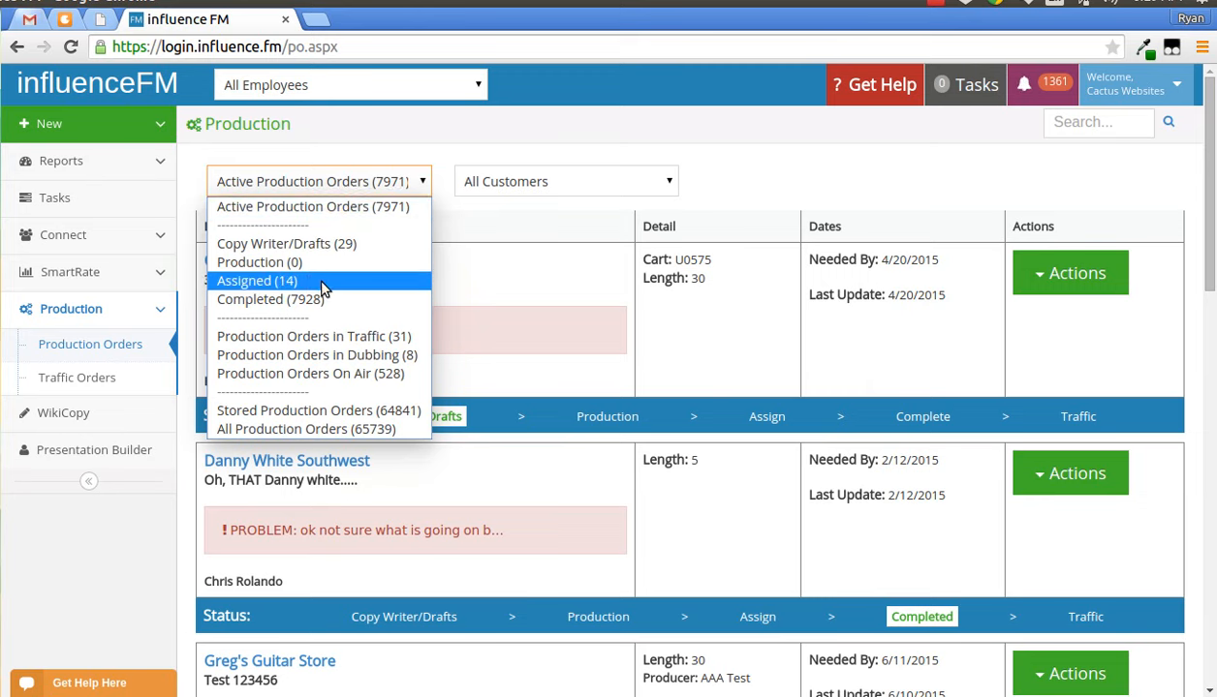
left_click(766, 143)
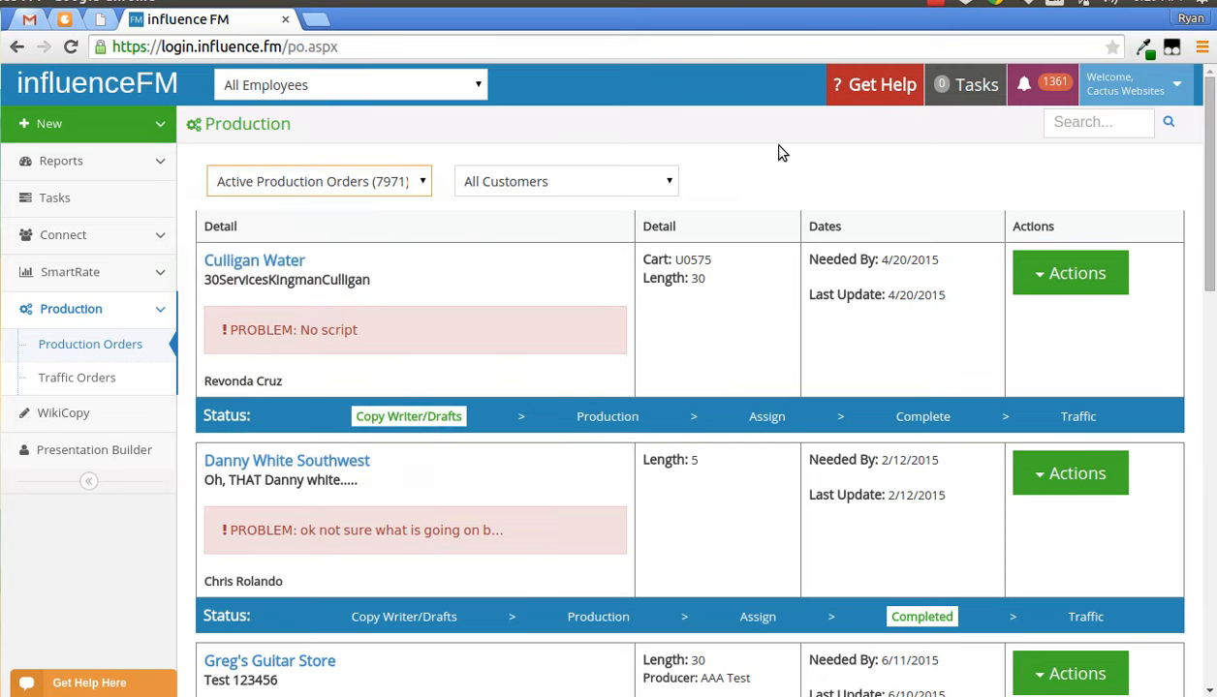
scroll(785, 233, "down", 3)
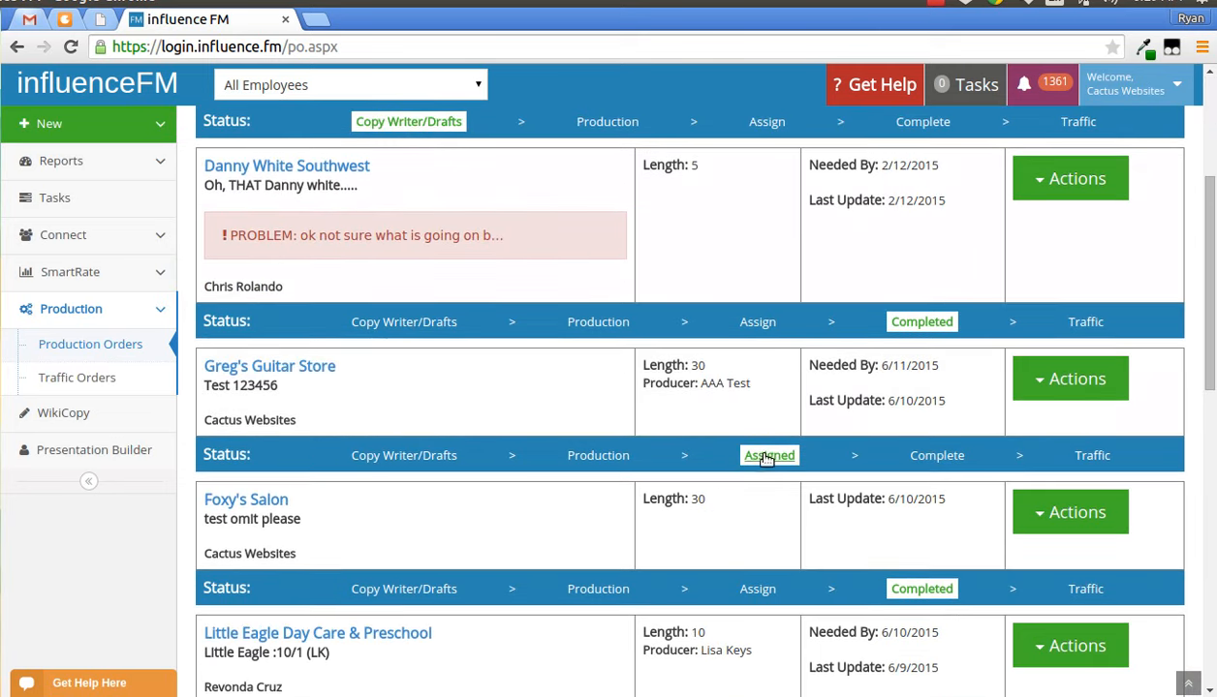
left_click(765, 458)
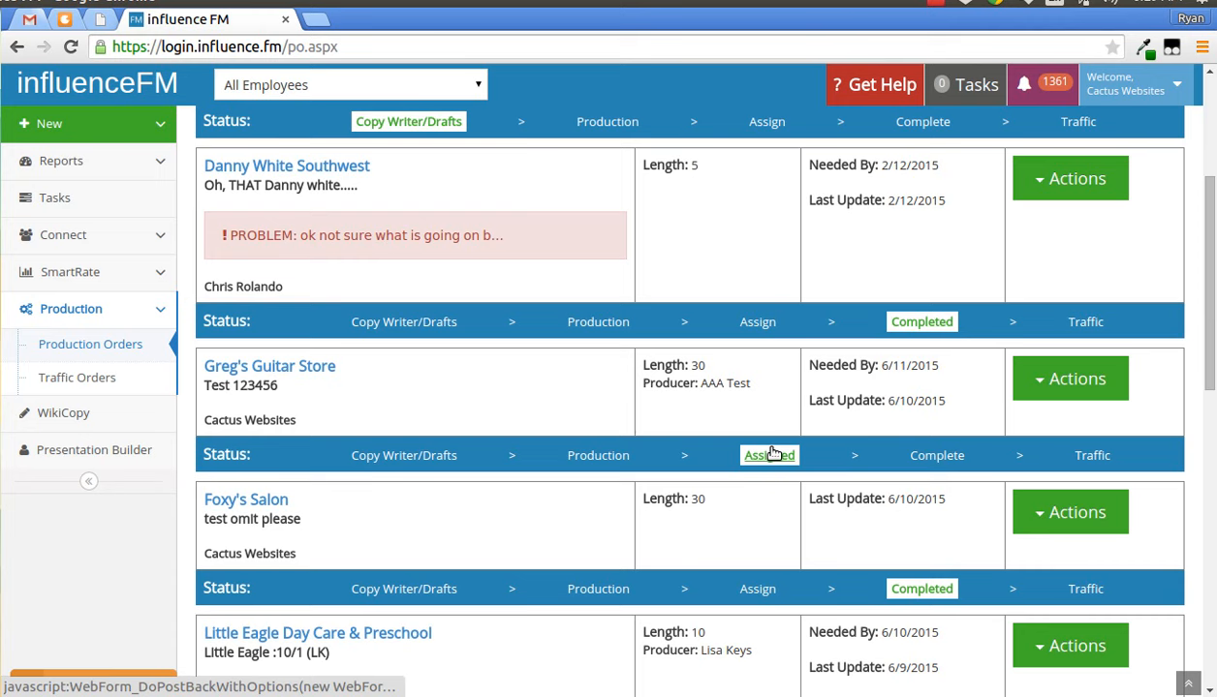
left_click(936, 457)
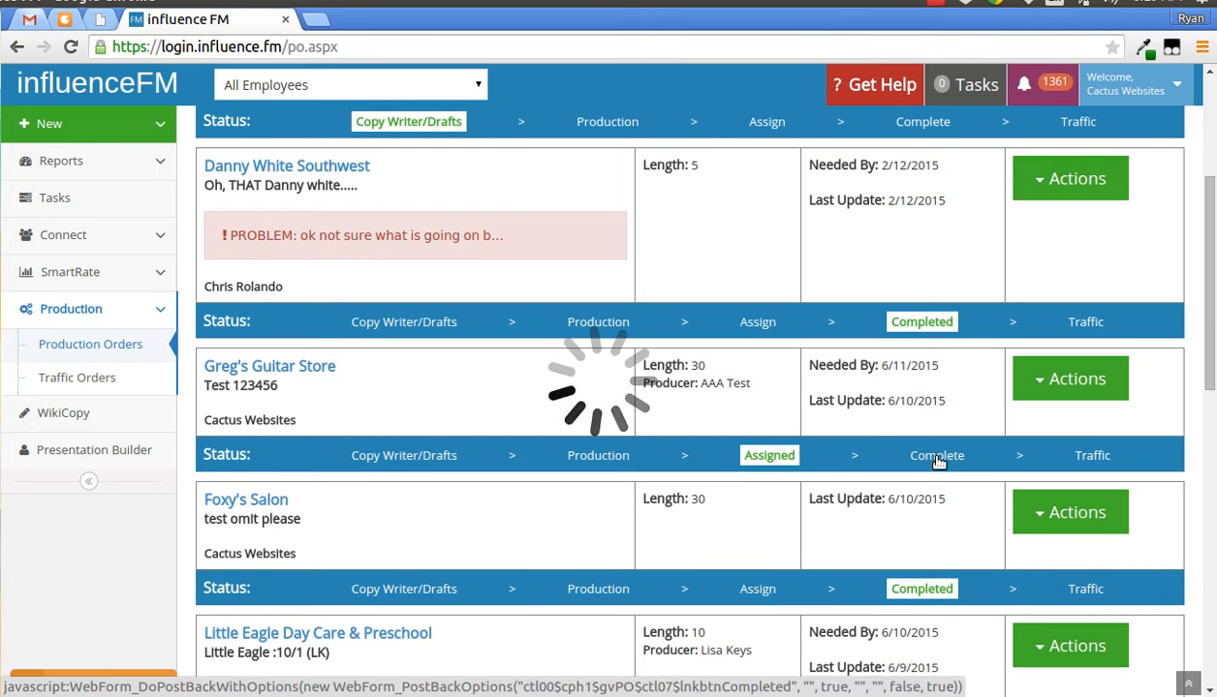
- Upload the audio file 15 Second Upload.mp3 from the Music folder to the order
scroll(674, 364, "down", 3)
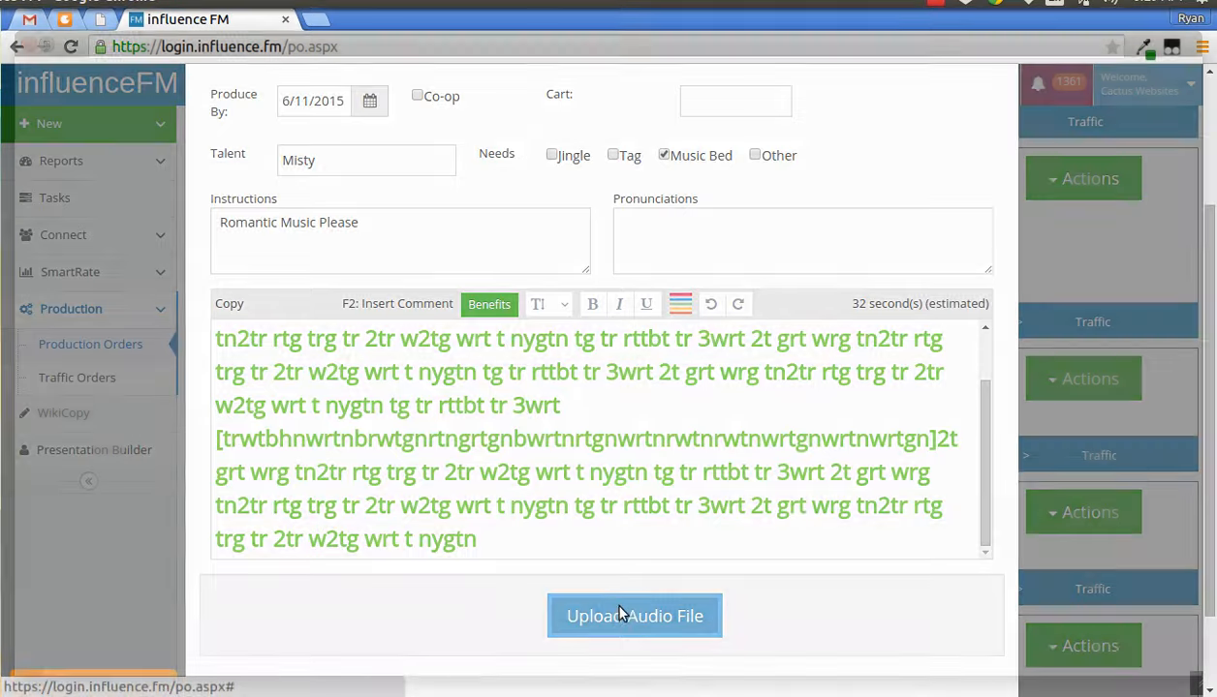
left_click(619, 614)
double_click(232, 228)
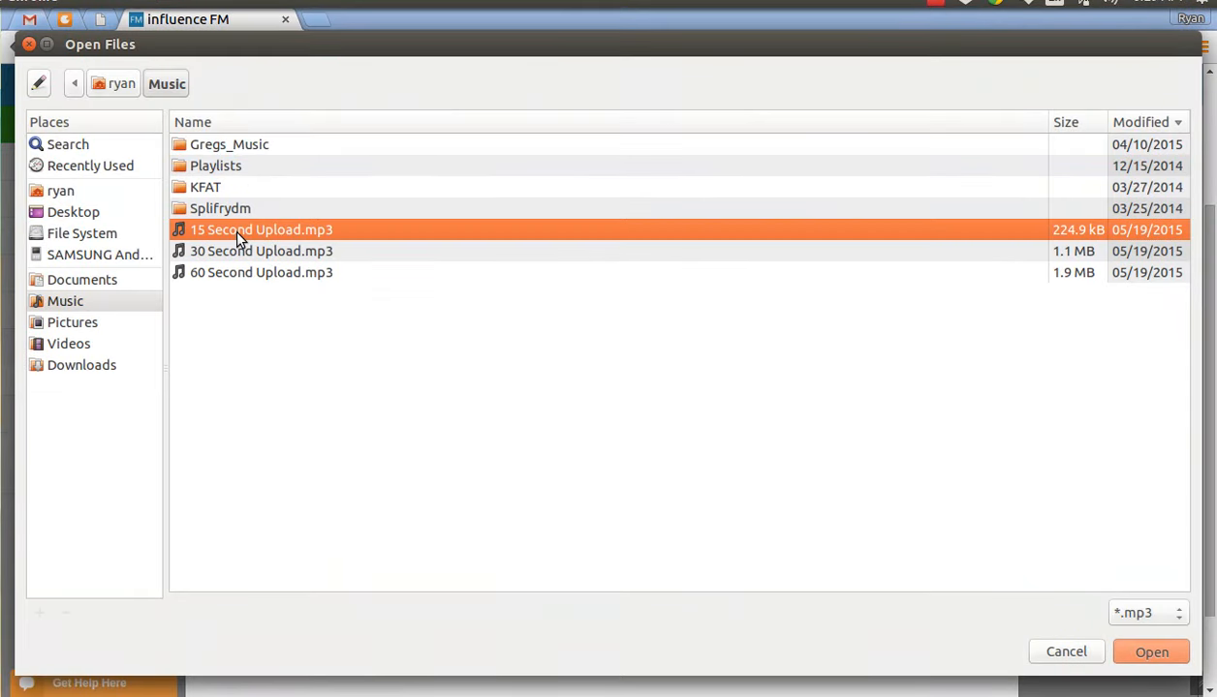
left_click(633, 661)
scroll(809, 612, "down", 3)
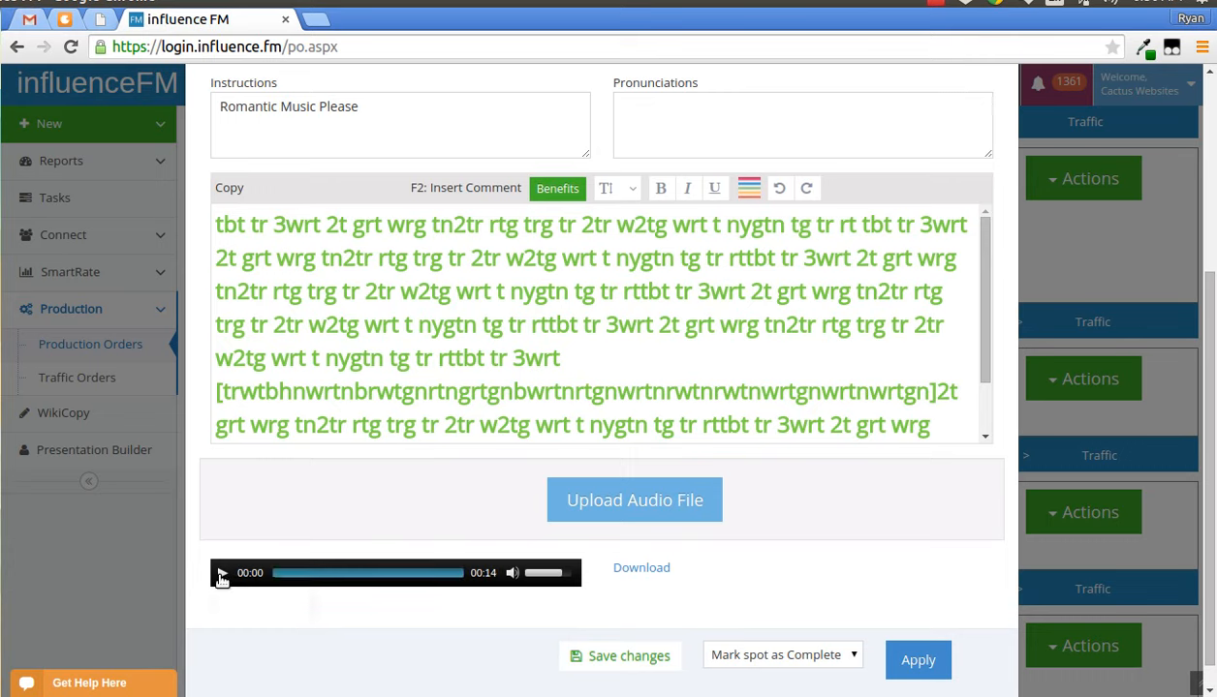
- Preview the uploaded audio, then mark the Greg's Guitar Store spot as Complete and apply it
left_click(222, 574)
left_click(222, 575)
scroll(891, 591, "down", 1)
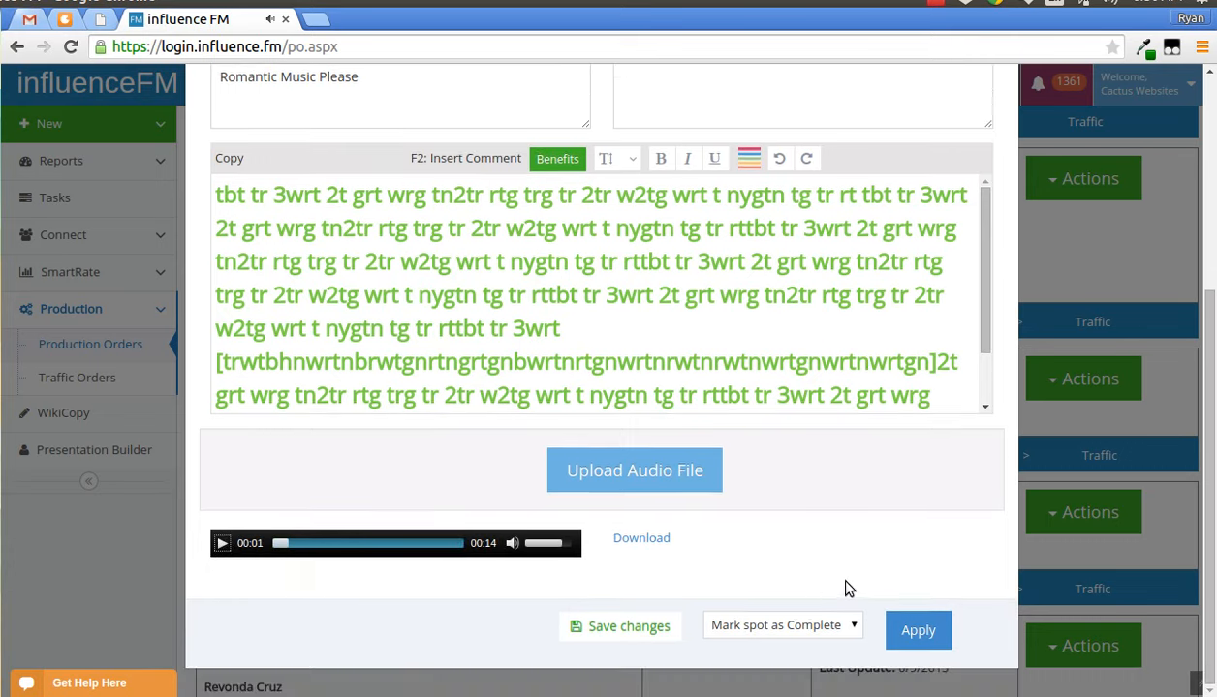
left_click(913, 629)
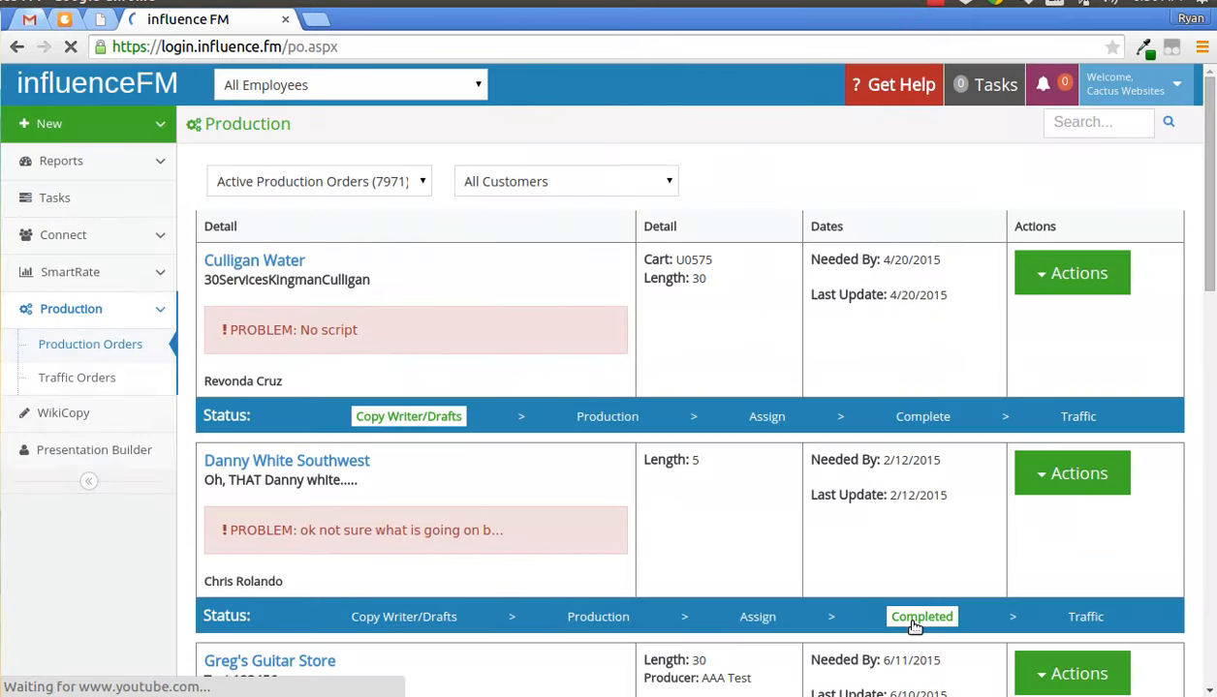
- Reopen the completed Greg's Guitar Store order to play back its audio, then close the order
scroll(807, 435, "down", 3)
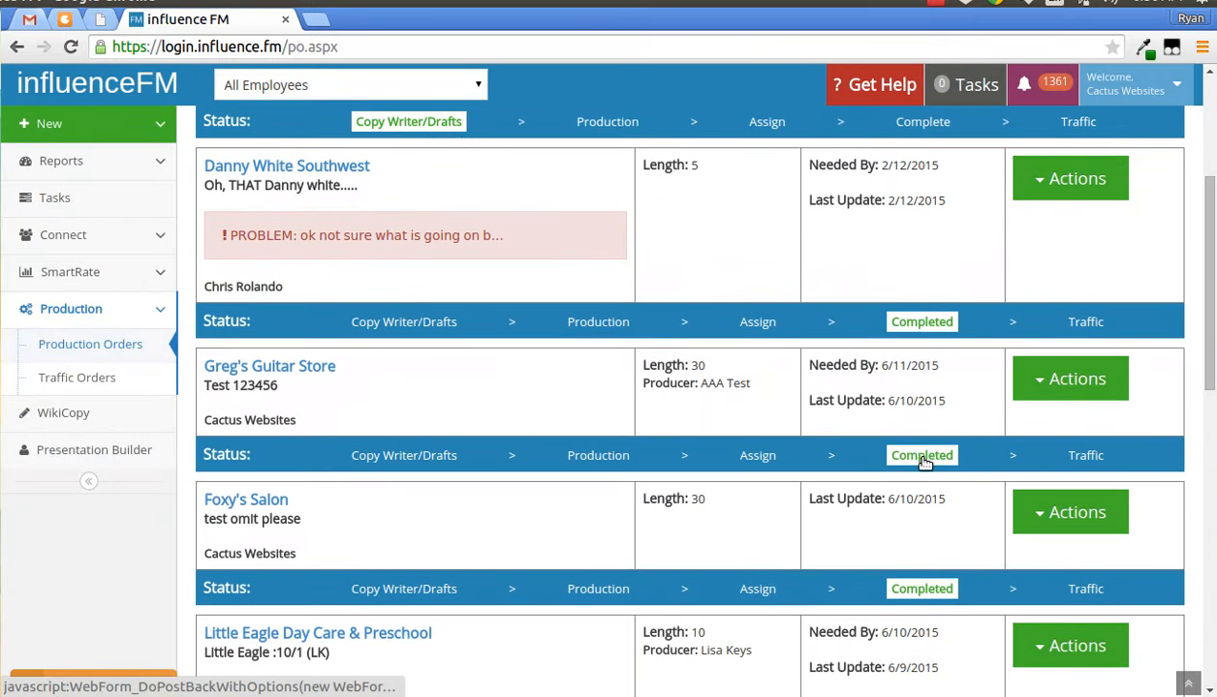
left_click(922, 457)
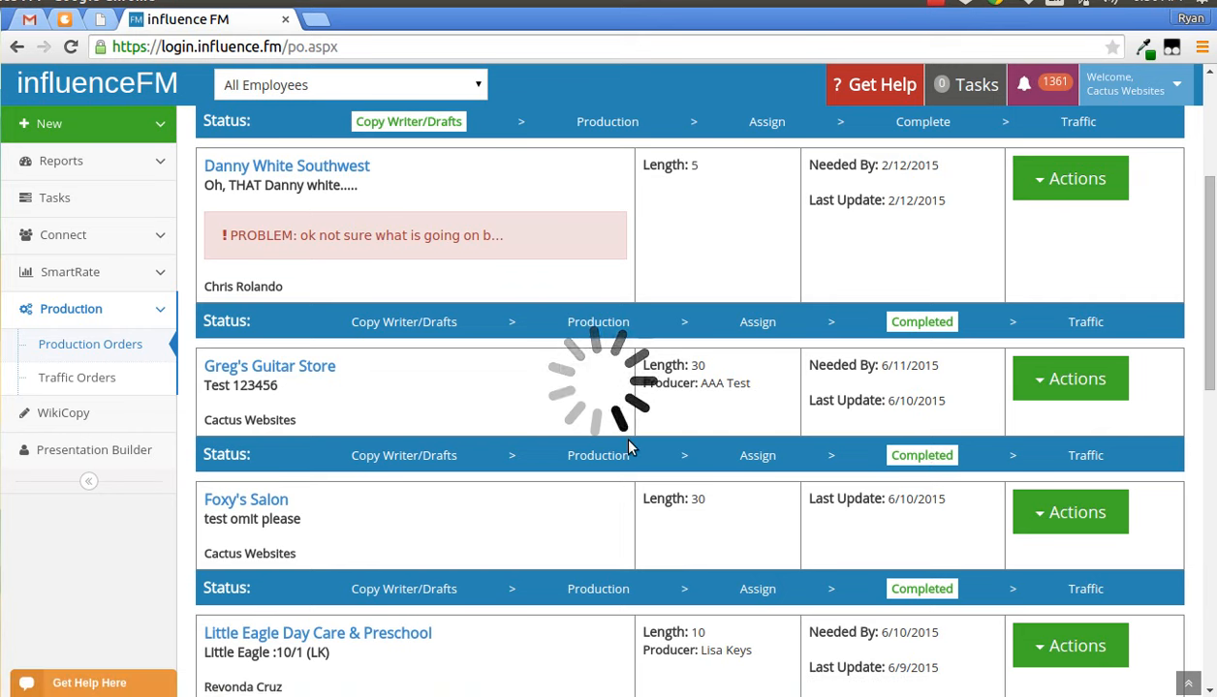
scroll(427, 632, "down", 5)
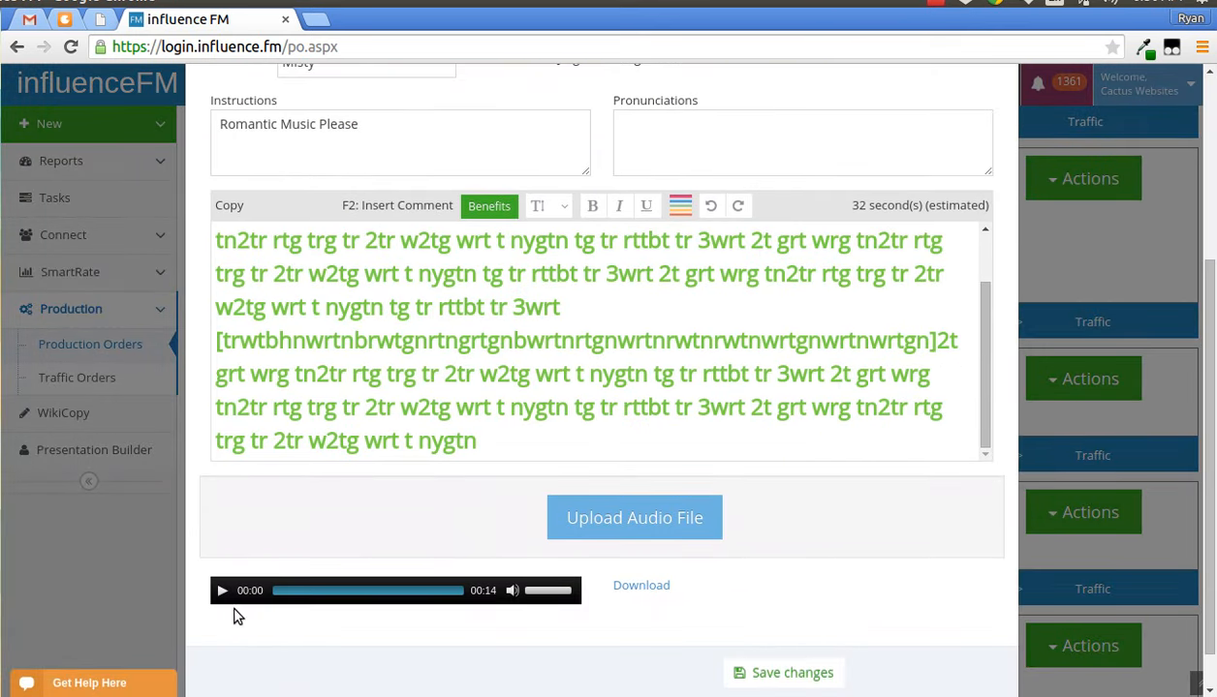
left_click(222, 591)
left_click(222, 591)
scroll(896, 568, "up", 5)
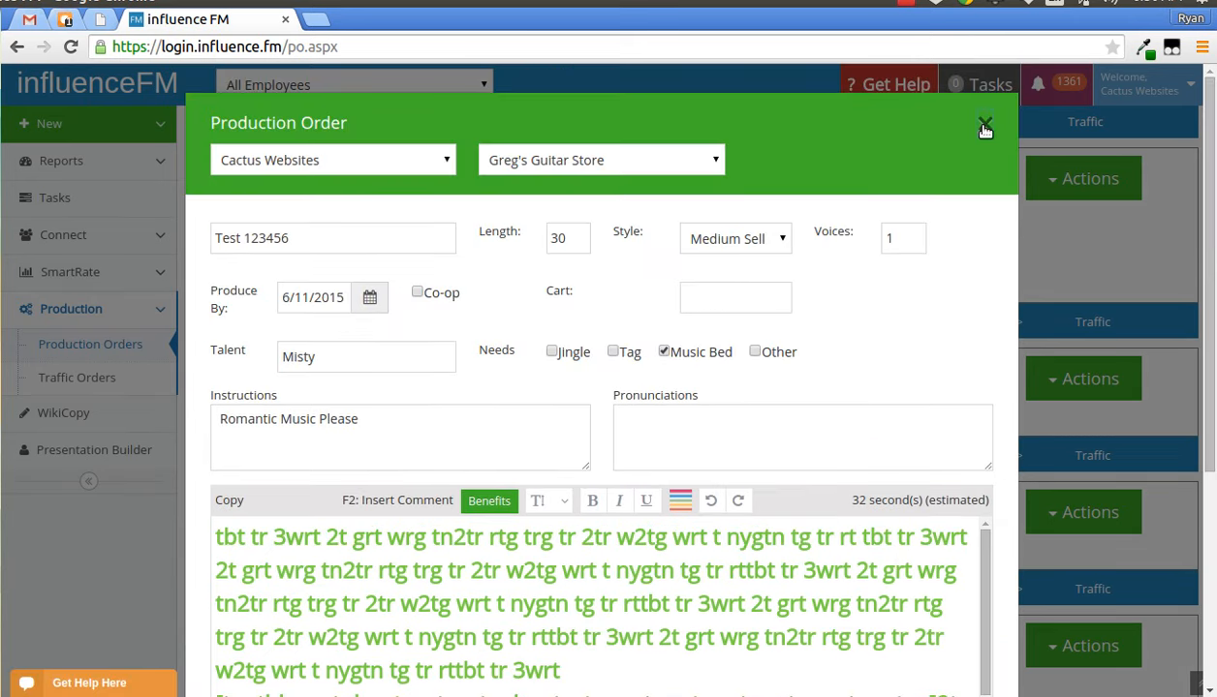
left_click(984, 129)
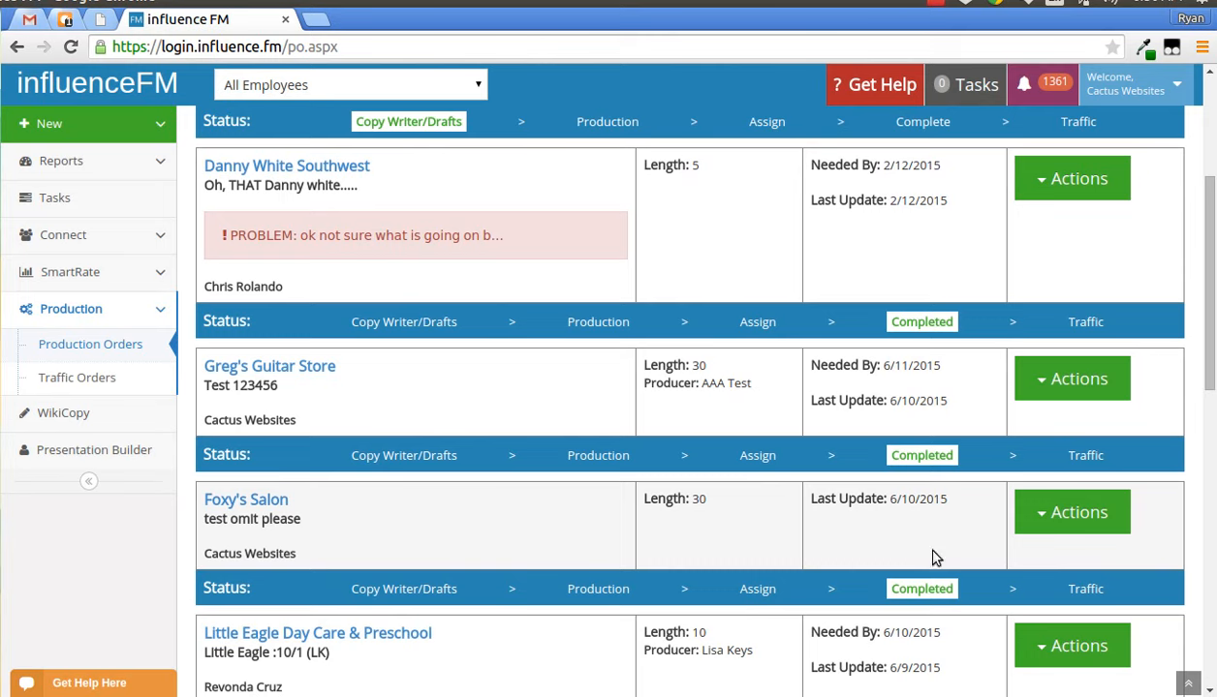
- Open the Greg's Guitar Store traffic order and add station KRCY-FM to the Test 123456 rotation item
left_click(1086, 456)
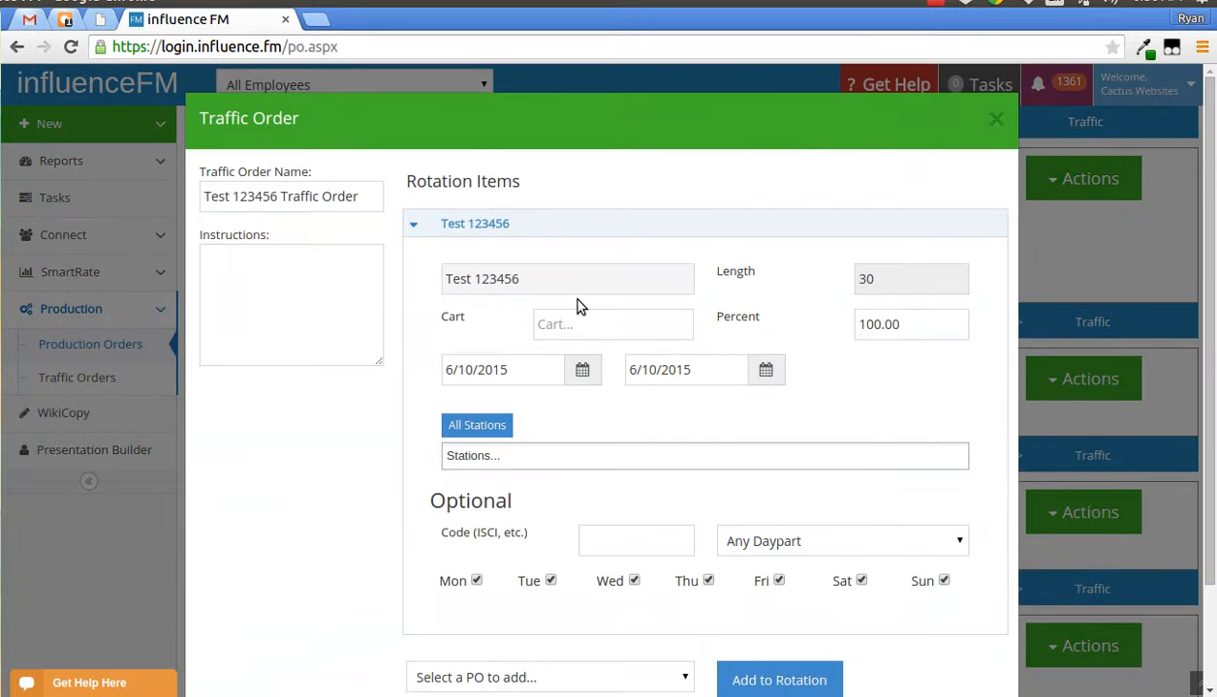
scroll(572, 302, "down", 1)
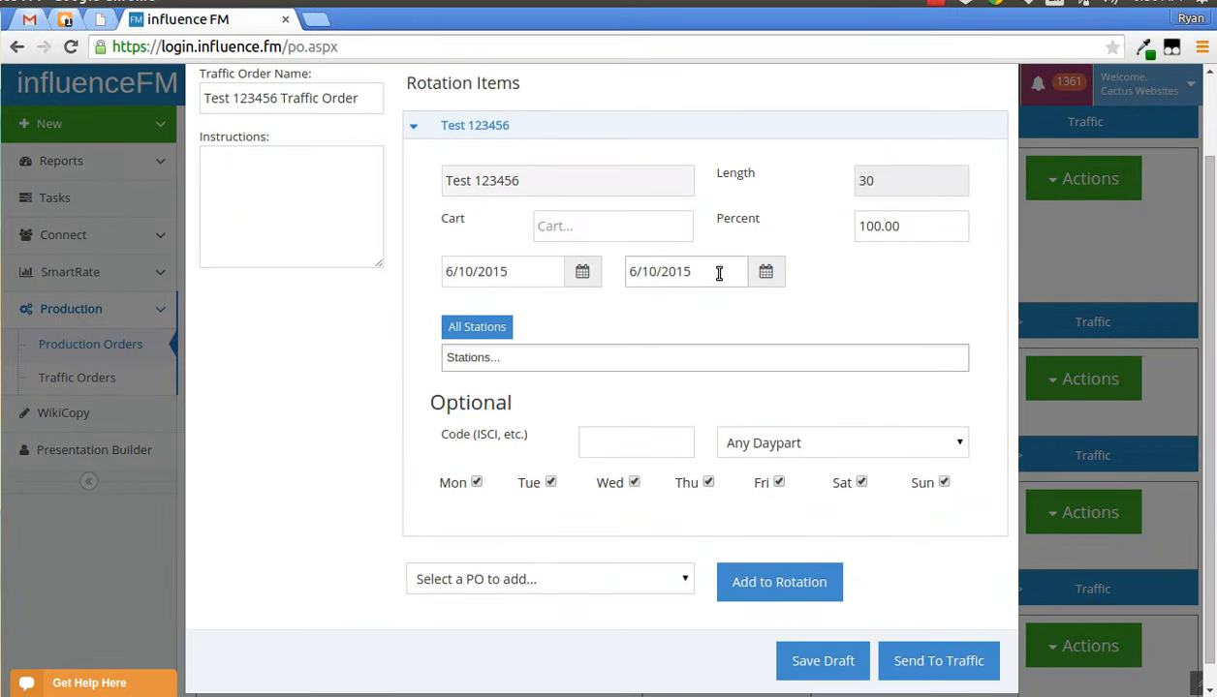
left_click(540, 359)
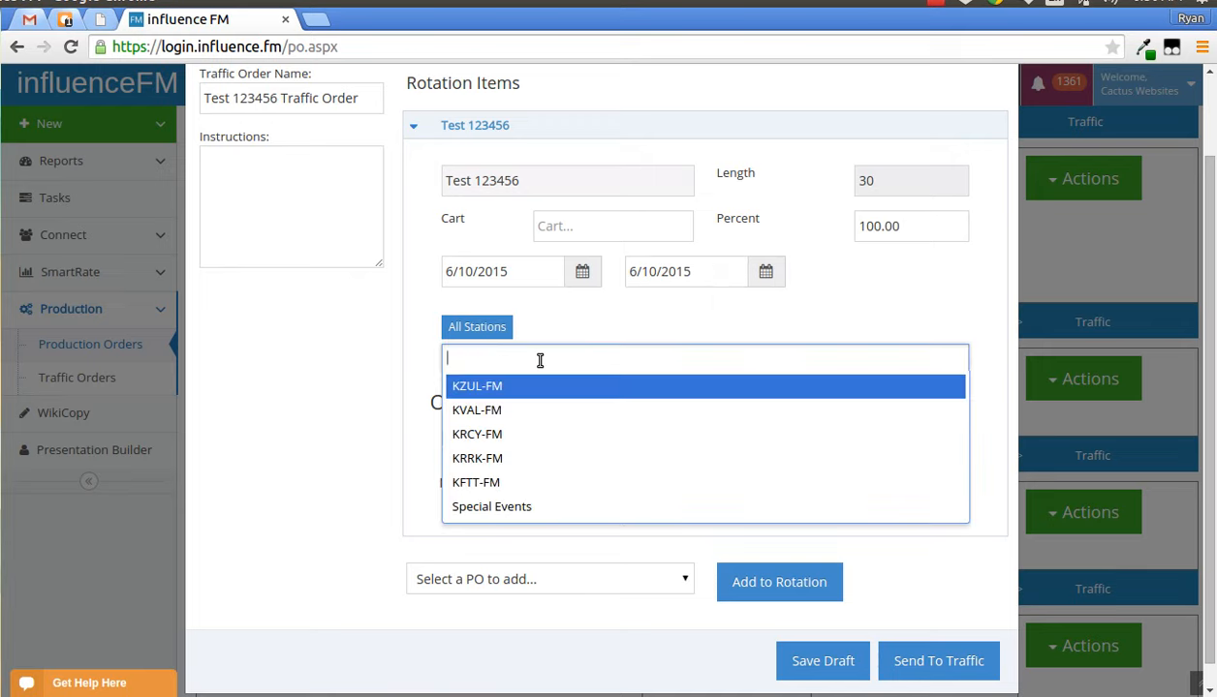
left_click(510, 432)
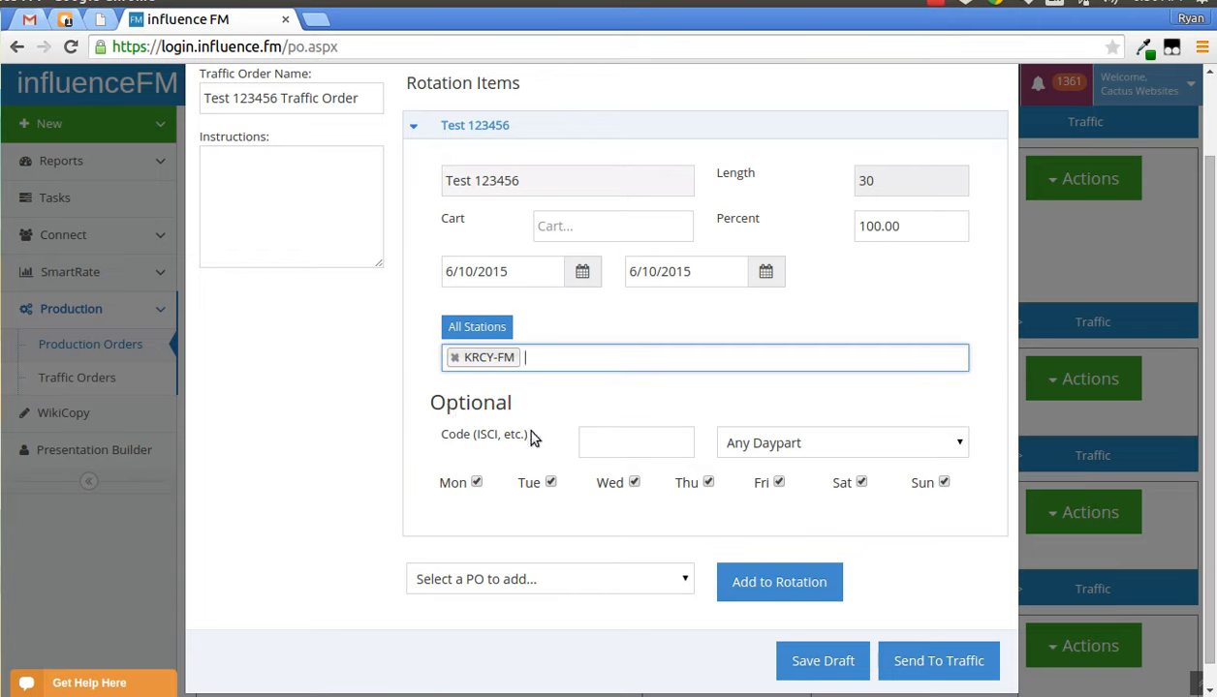
- Add production order test 122343 to the traffic order's rotation
left_click(590, 582)
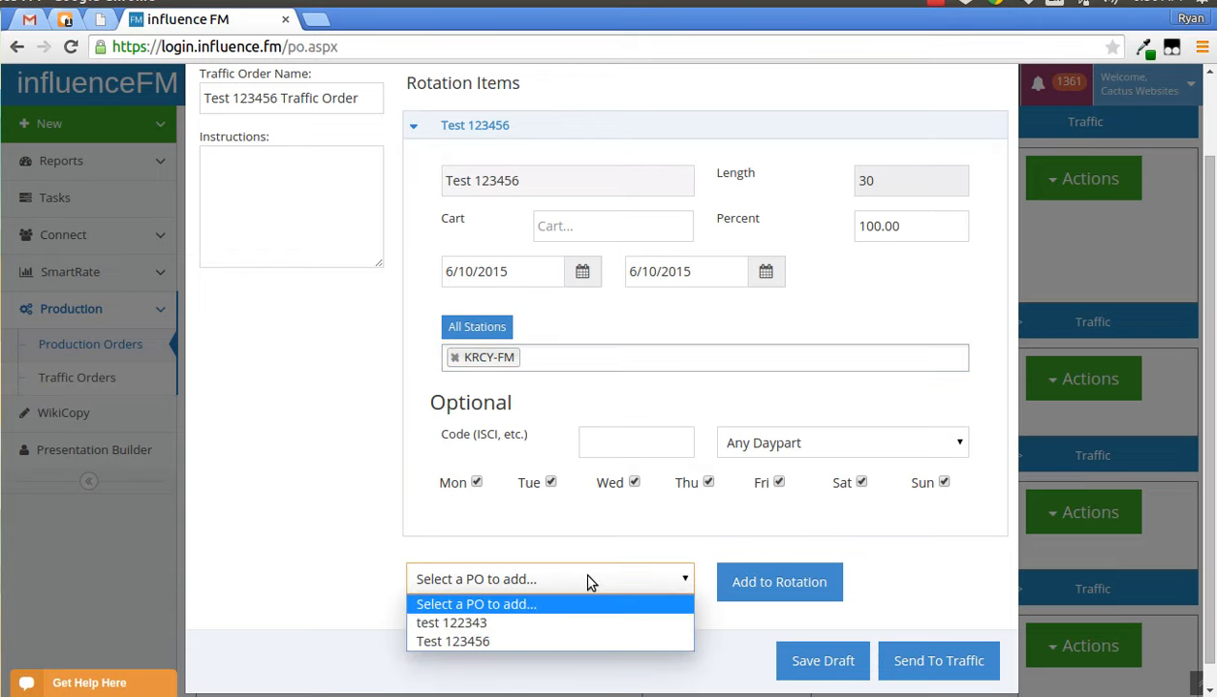
left_click(547, 627)
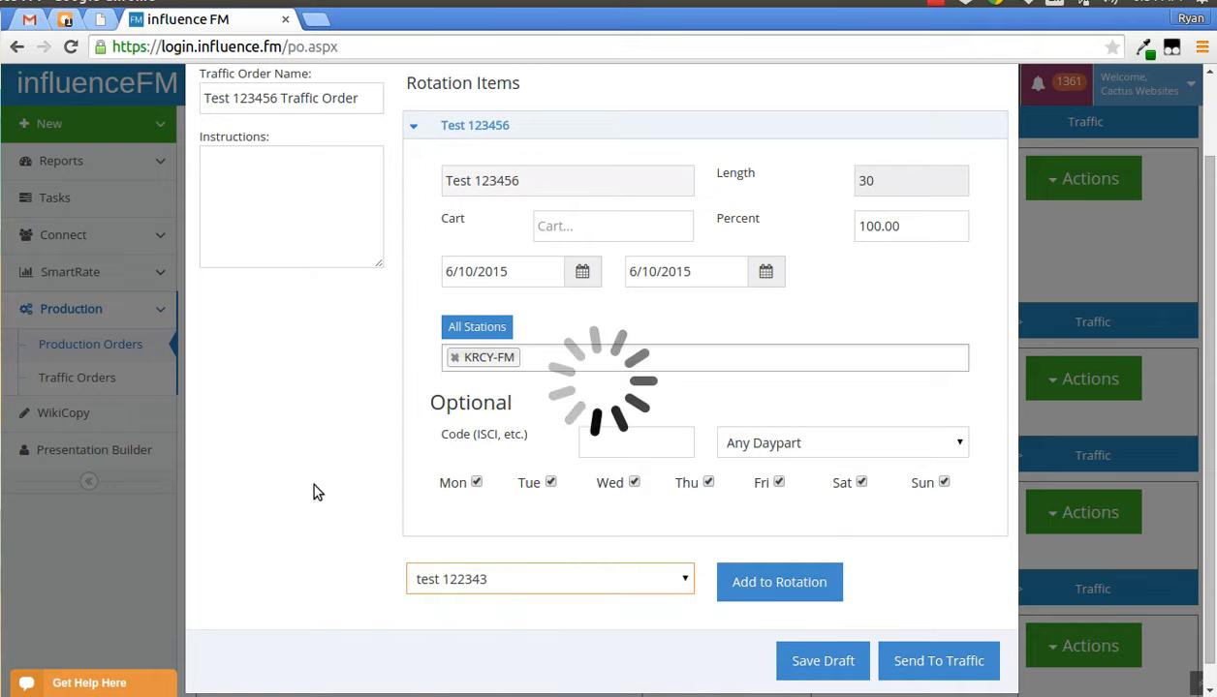
scroll(312, 428, "down", 2)
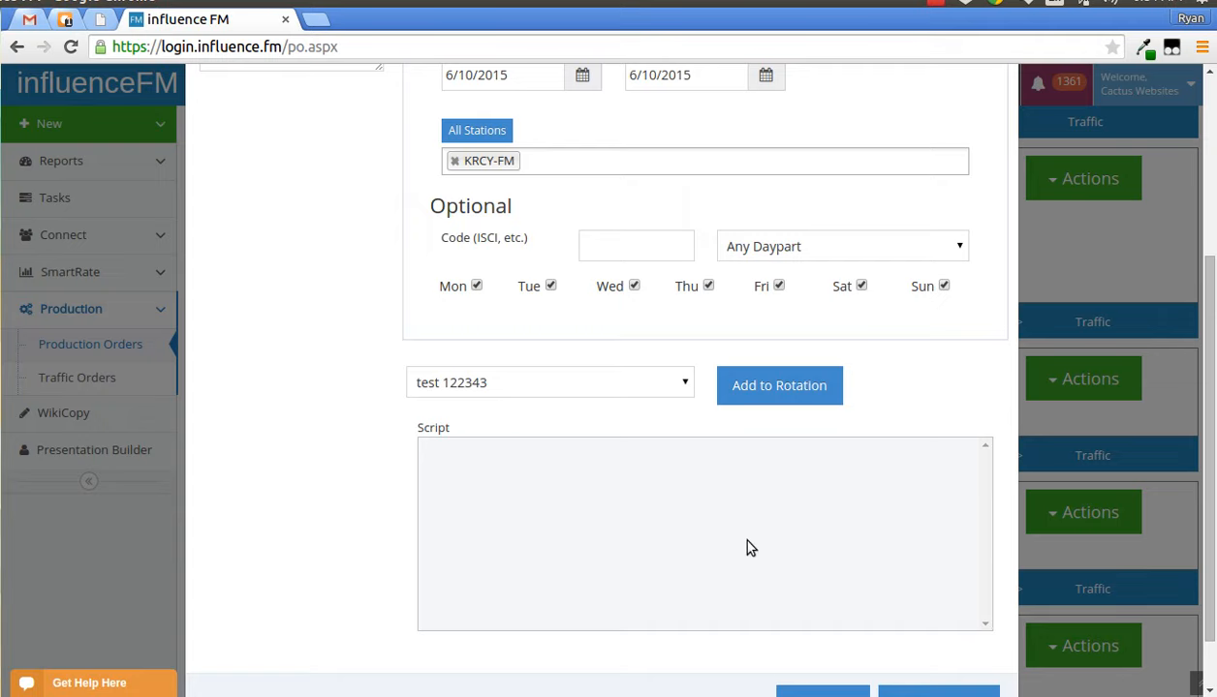
left_click(593, 385)
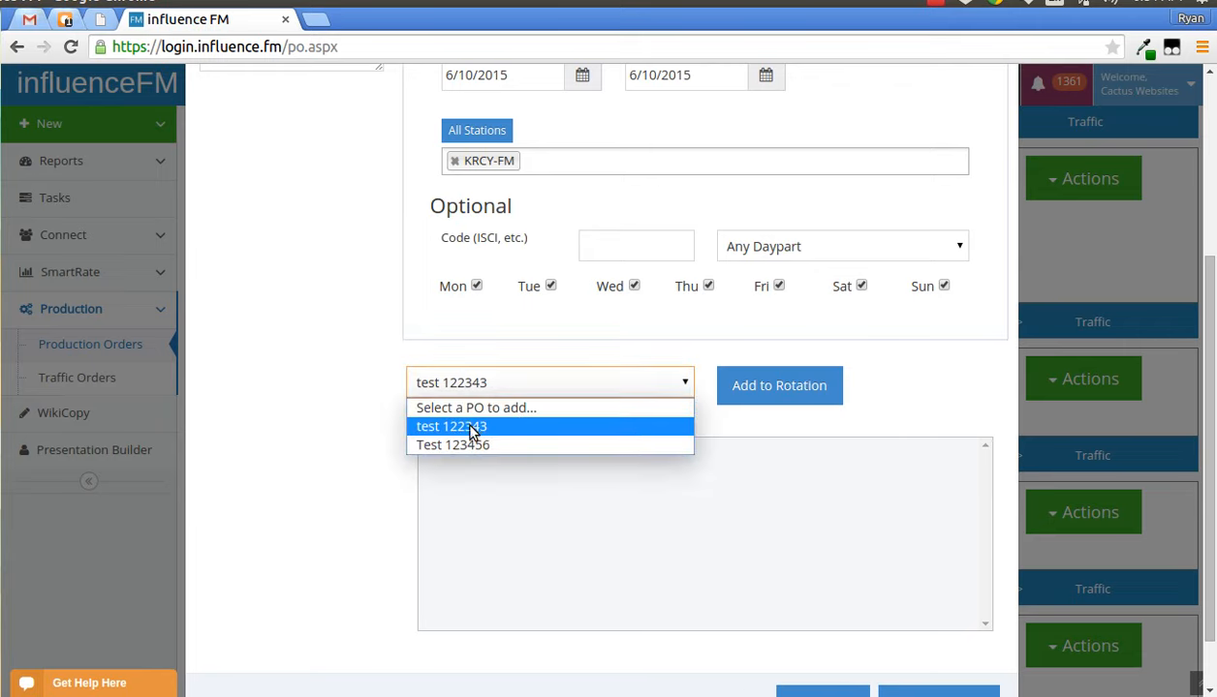
left_click(371, 417)
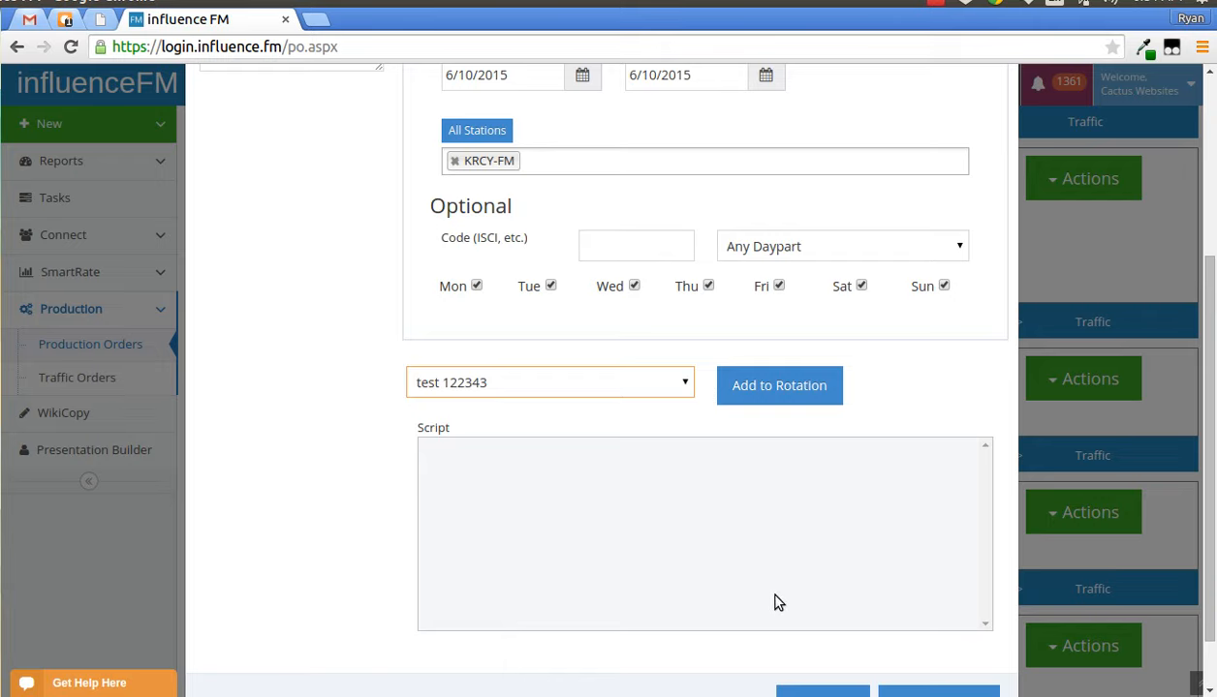
left_click(751, 390)
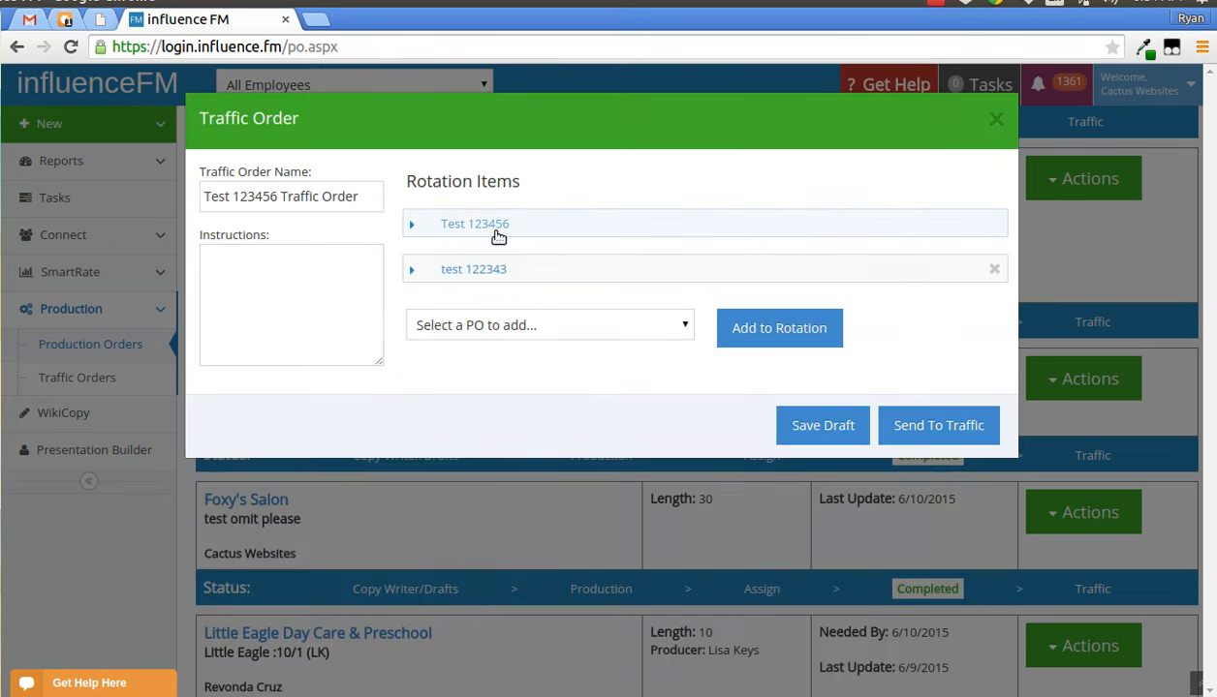
left_click(496, 232)
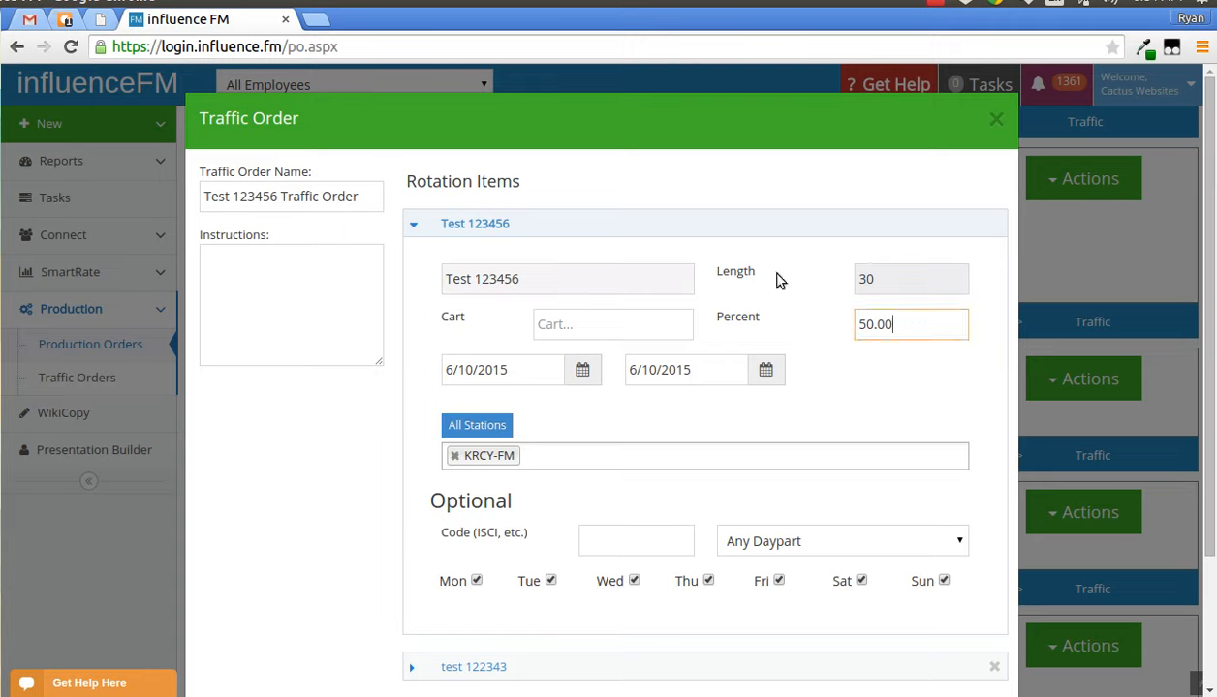
- Set the test 122343 rotation item's percent to 25
left_click(767, 228)
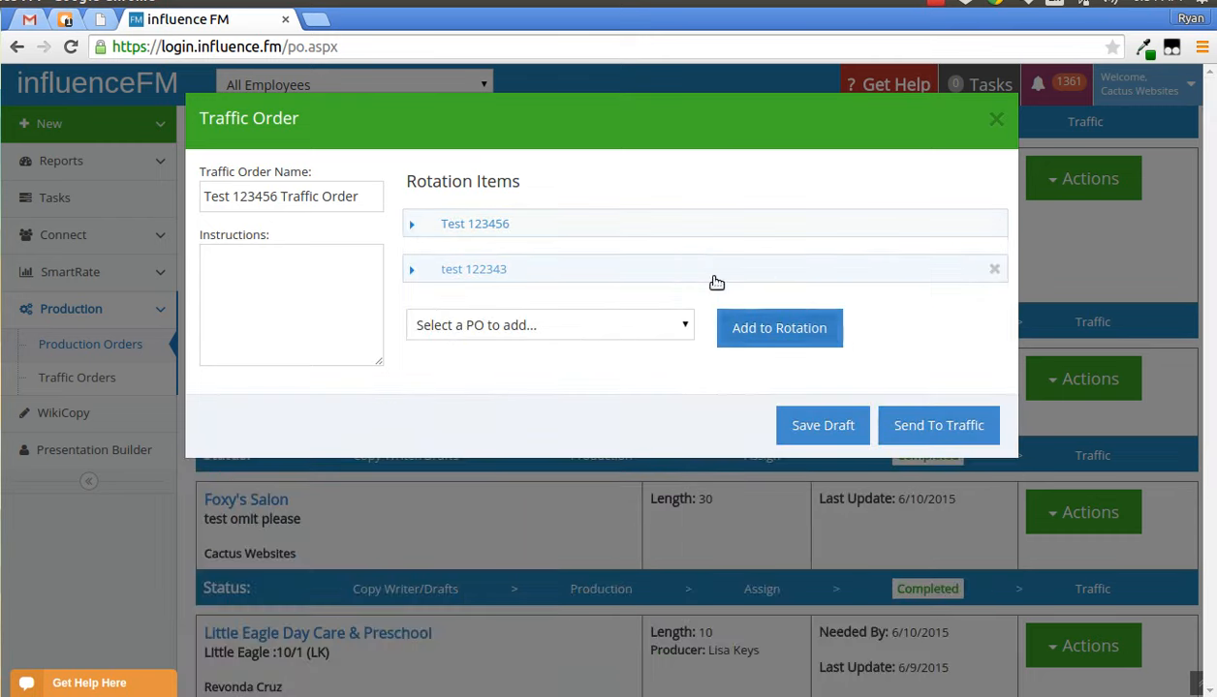
left_click(700, 267)
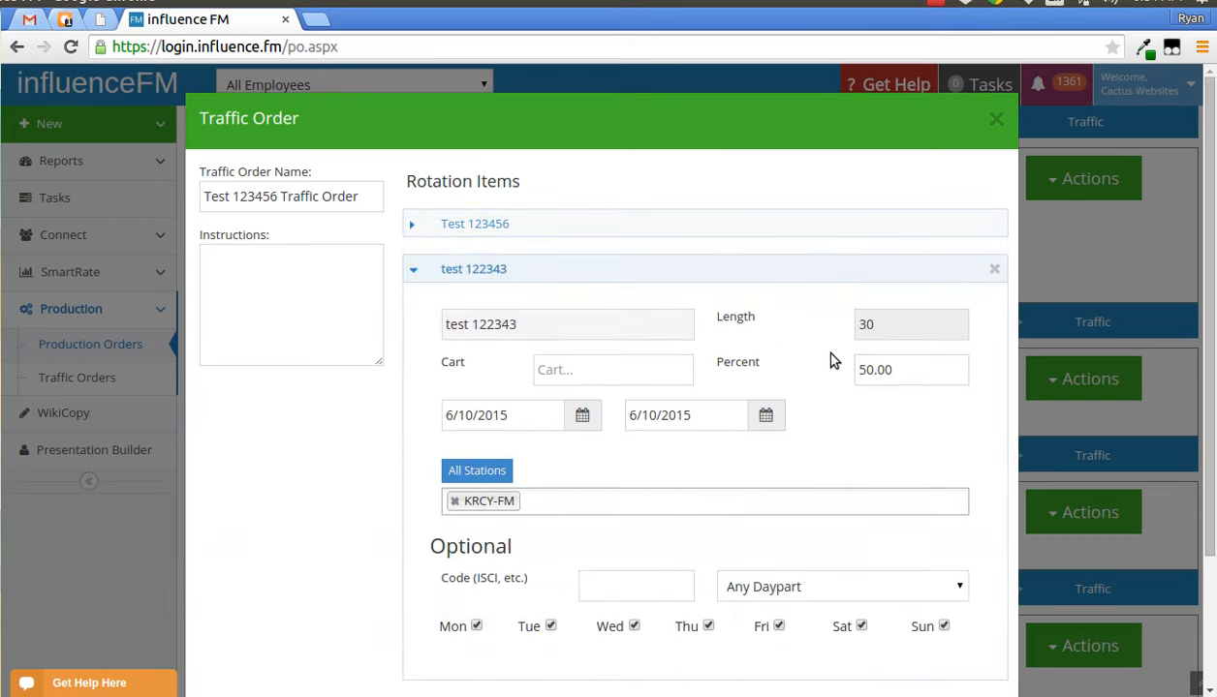
left_click_drag(874, 369, 829, 365)
type("25")
- Set the Test 123456 rotation item's percent to 75 and close the traffic order dialog
left_click(724, 233)
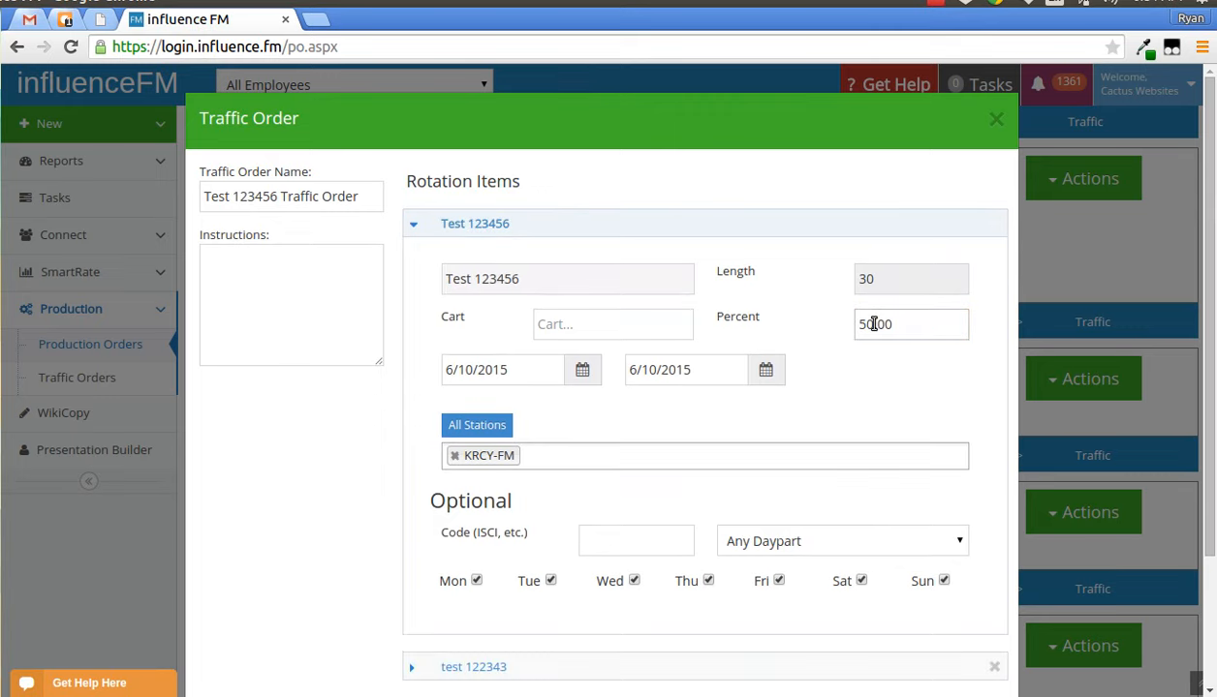
left_click_drag(873, 325, 817, 325)
type("75")
scroll(846, 339, "down", 2)
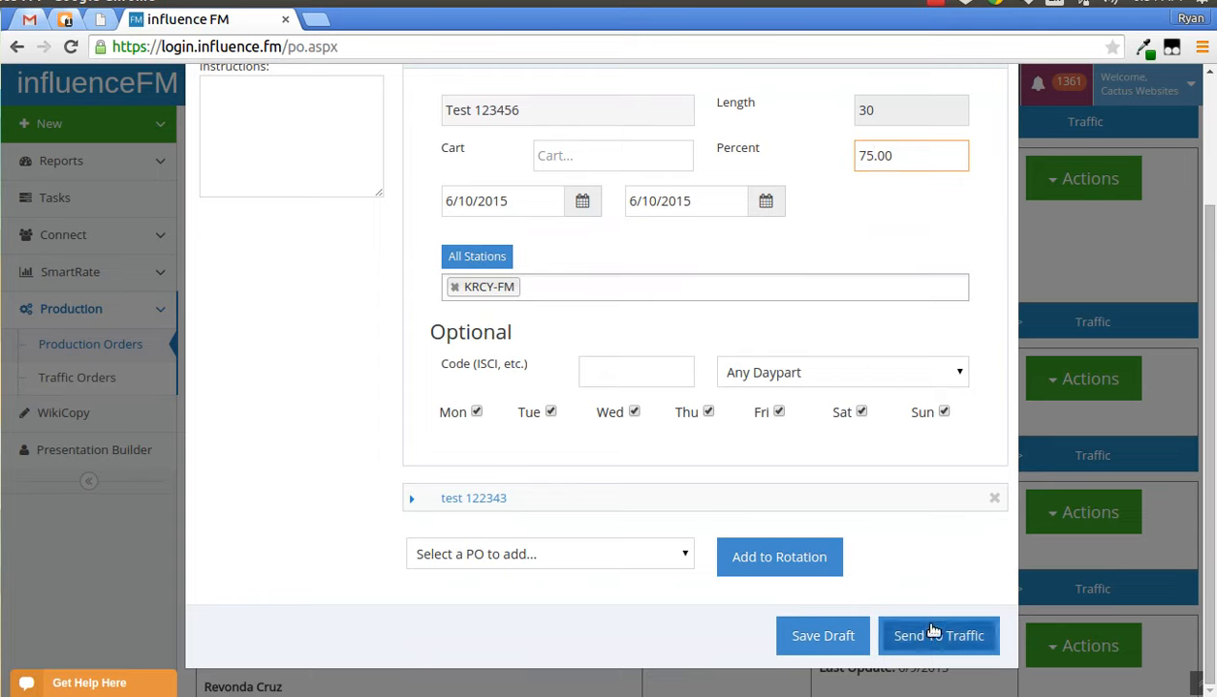
scroll(821, 524, "up", 3)
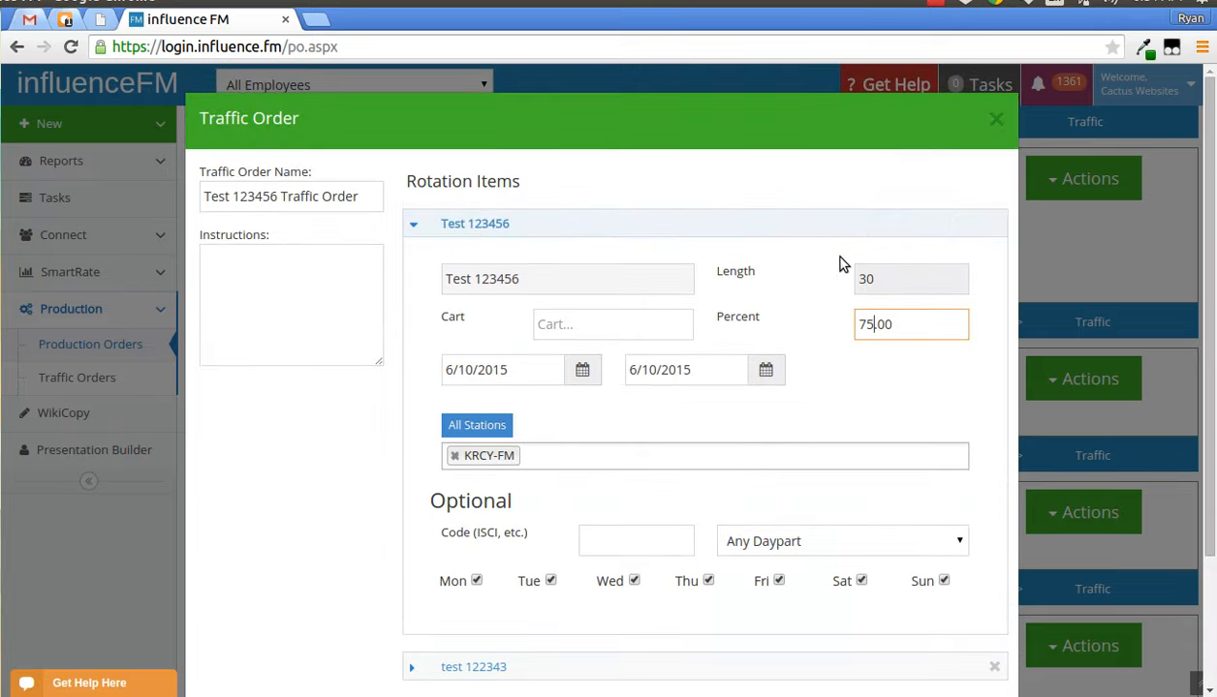
left_click(998, 121)
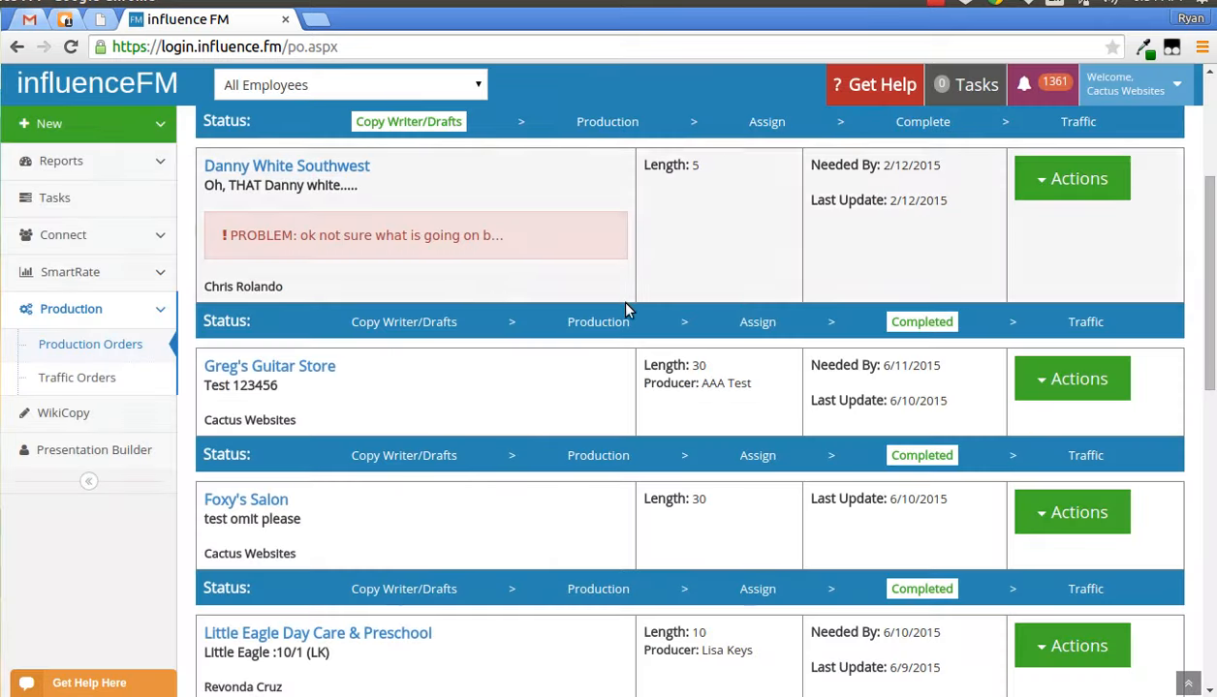
- Open the Get Help options and the live support chat, and highlight the support phone number in the footer
scroll(695, 343, "up", 3)
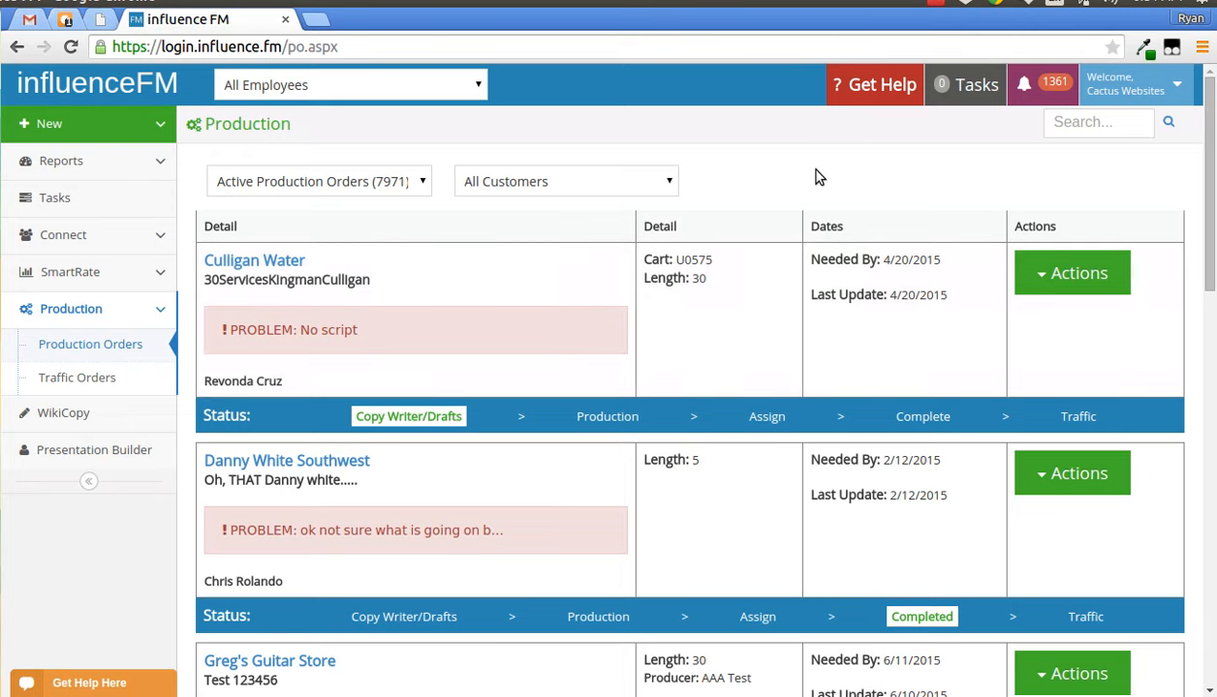
left_click(877, 97)
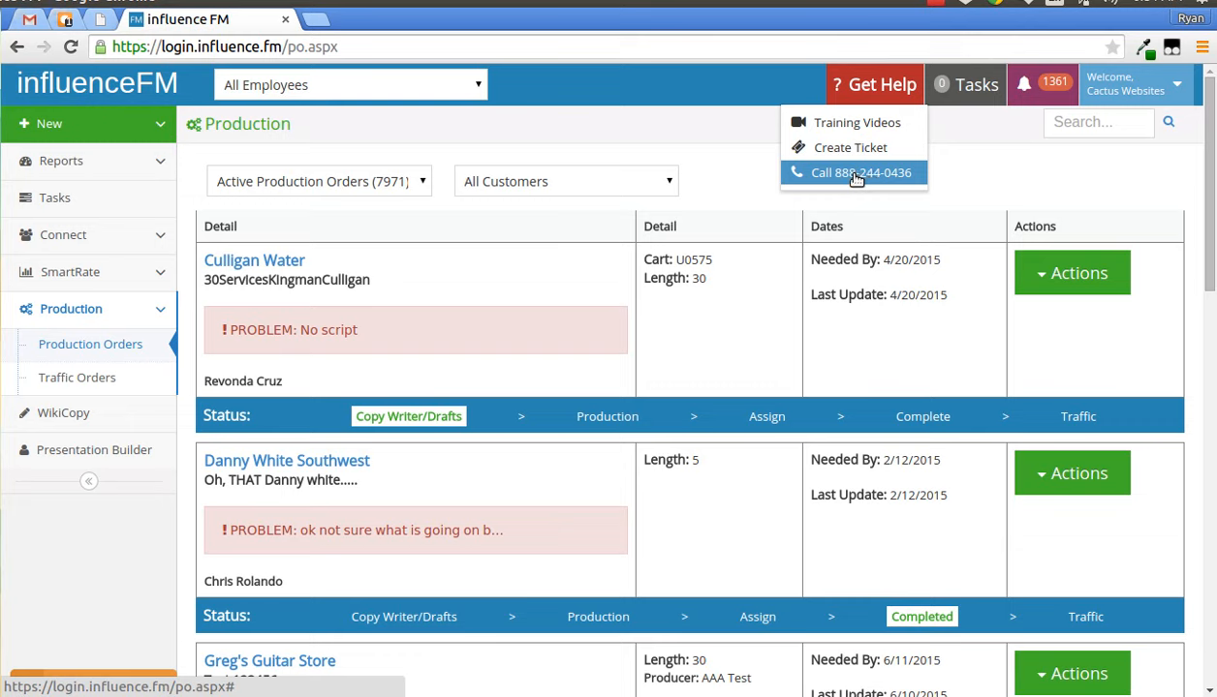
left_click(97, 676)
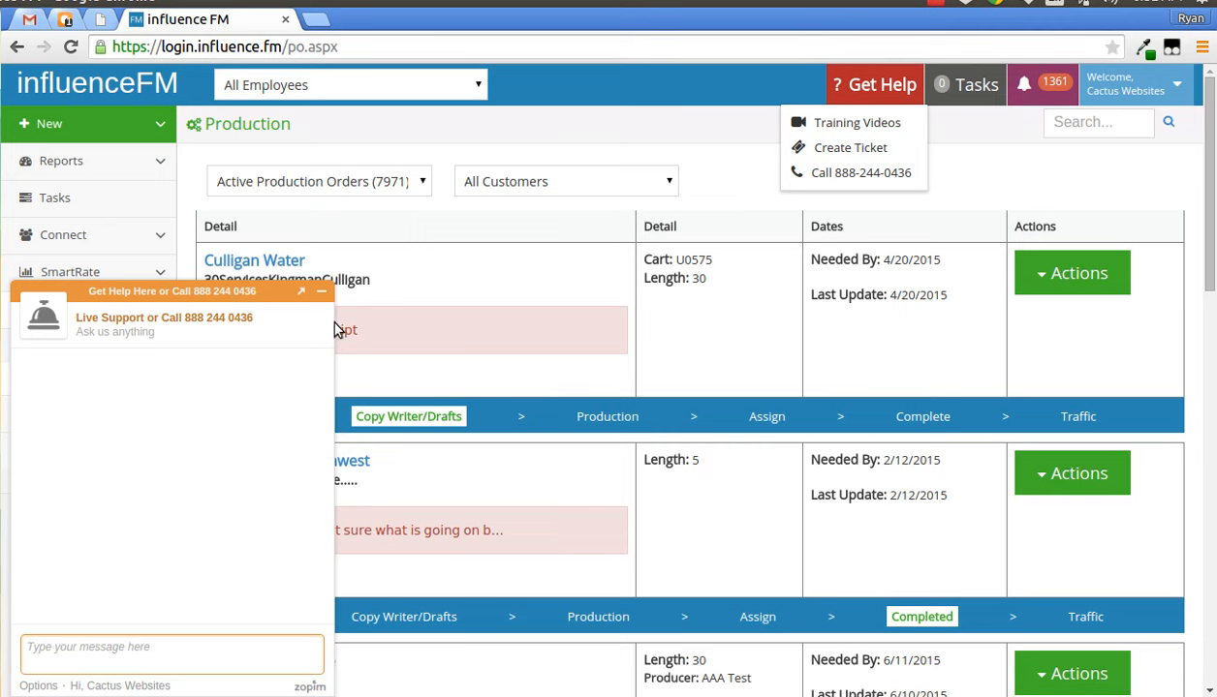
scroll(781, 418, "down", 15)
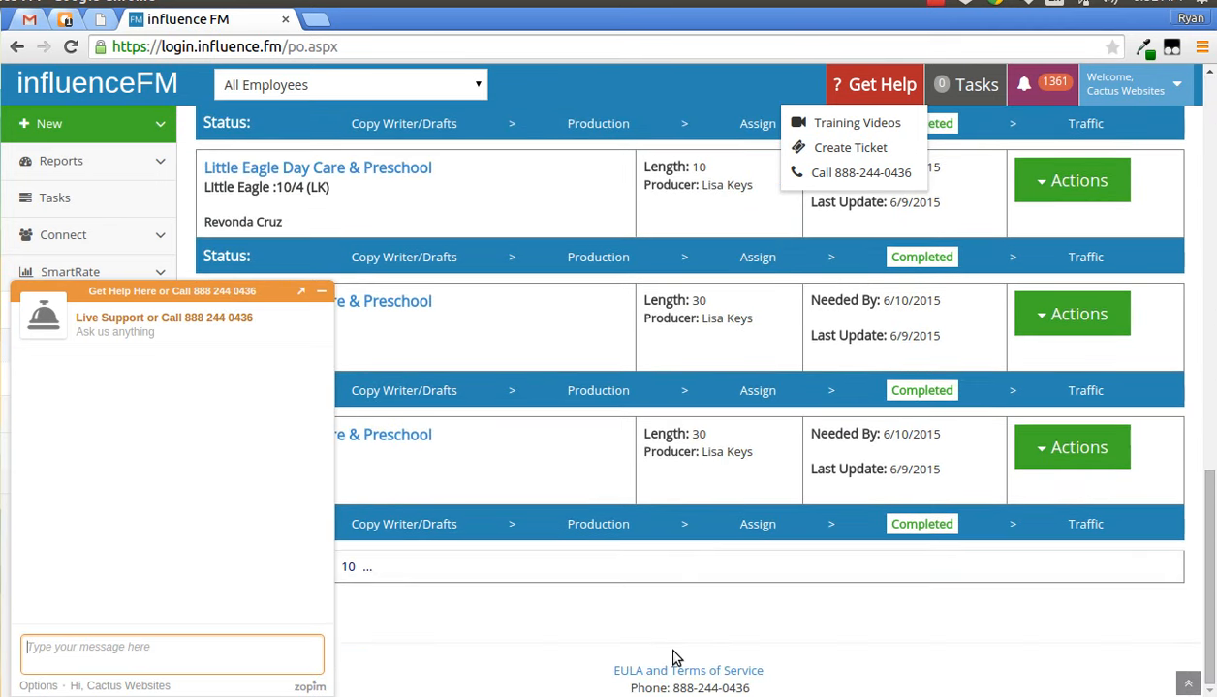
left_click_drag(675, 688, 760, 693)
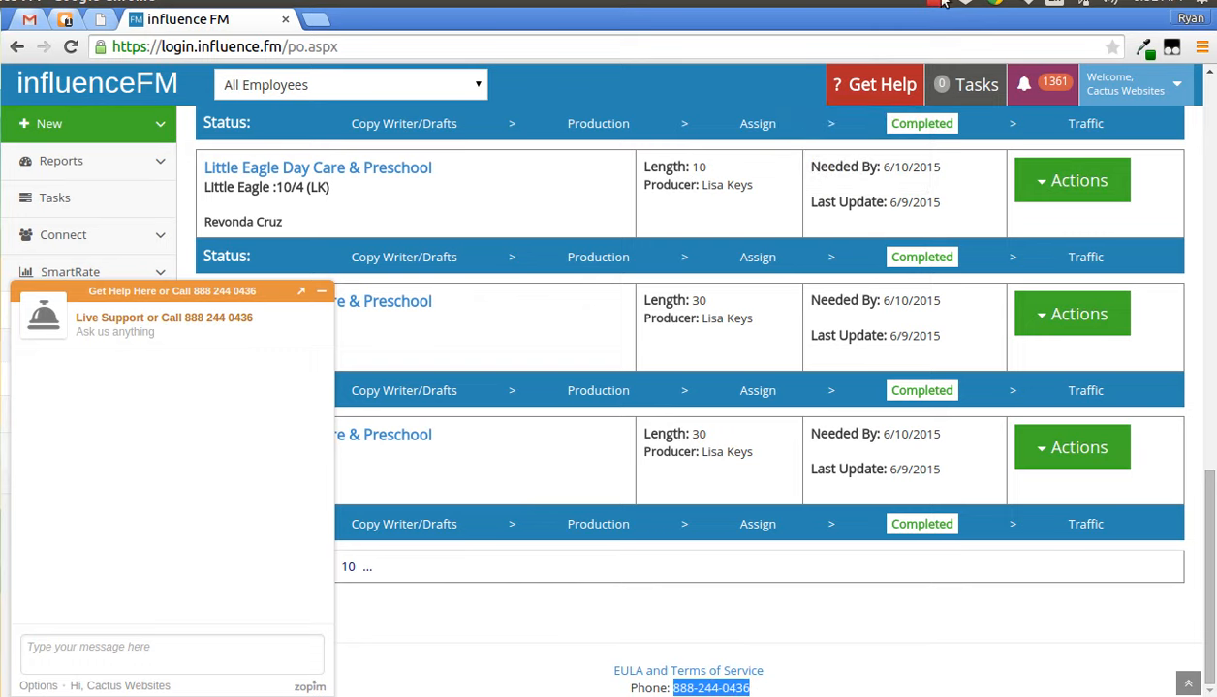